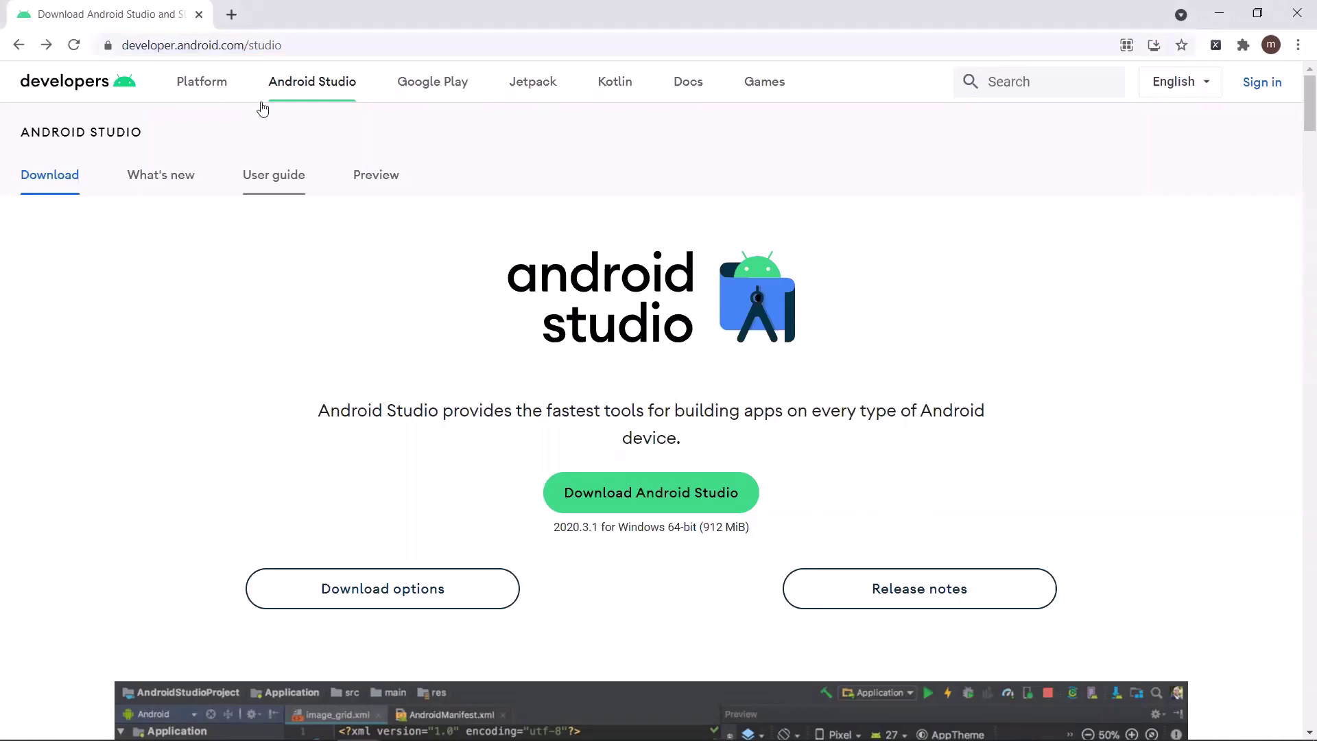
{"action": "left_click", "coordinate": [73, 44]}
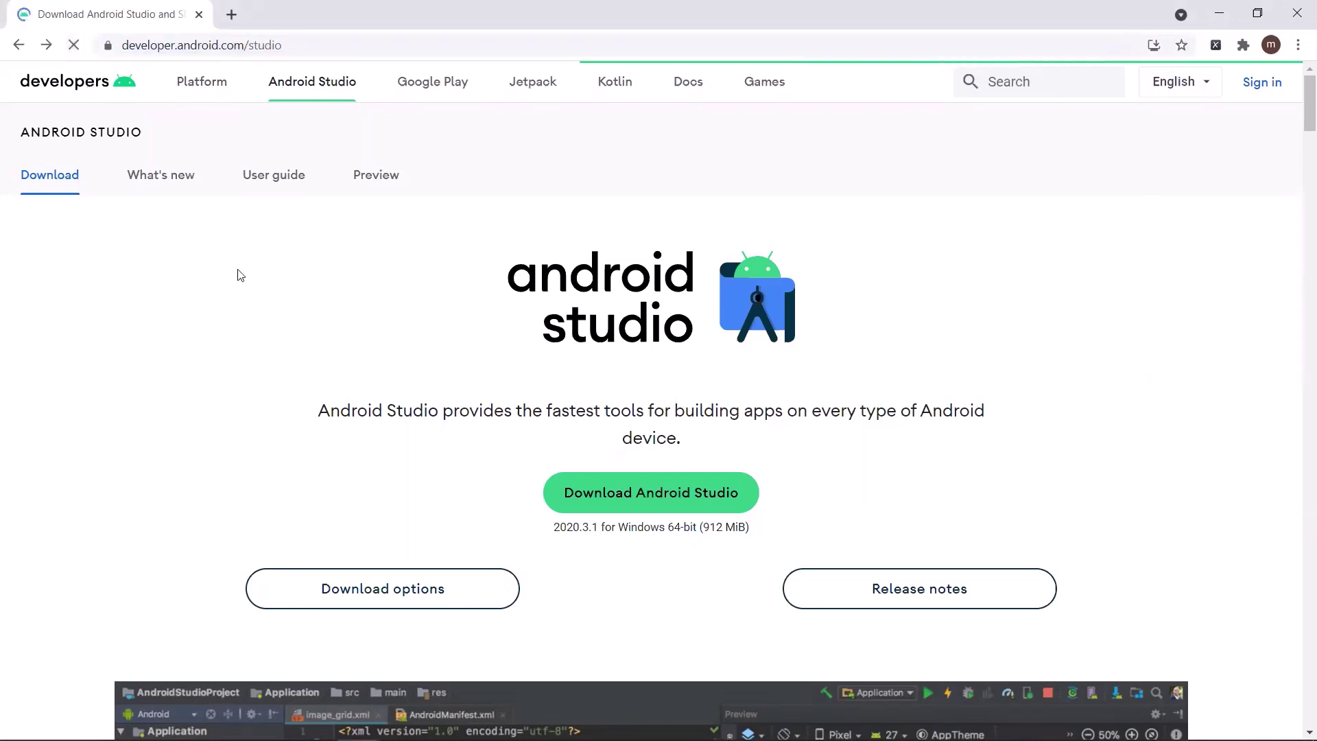
{"action": "left_click", "coordinate": [302, 46]}
{"action": "key", "text": "BackSpace"}
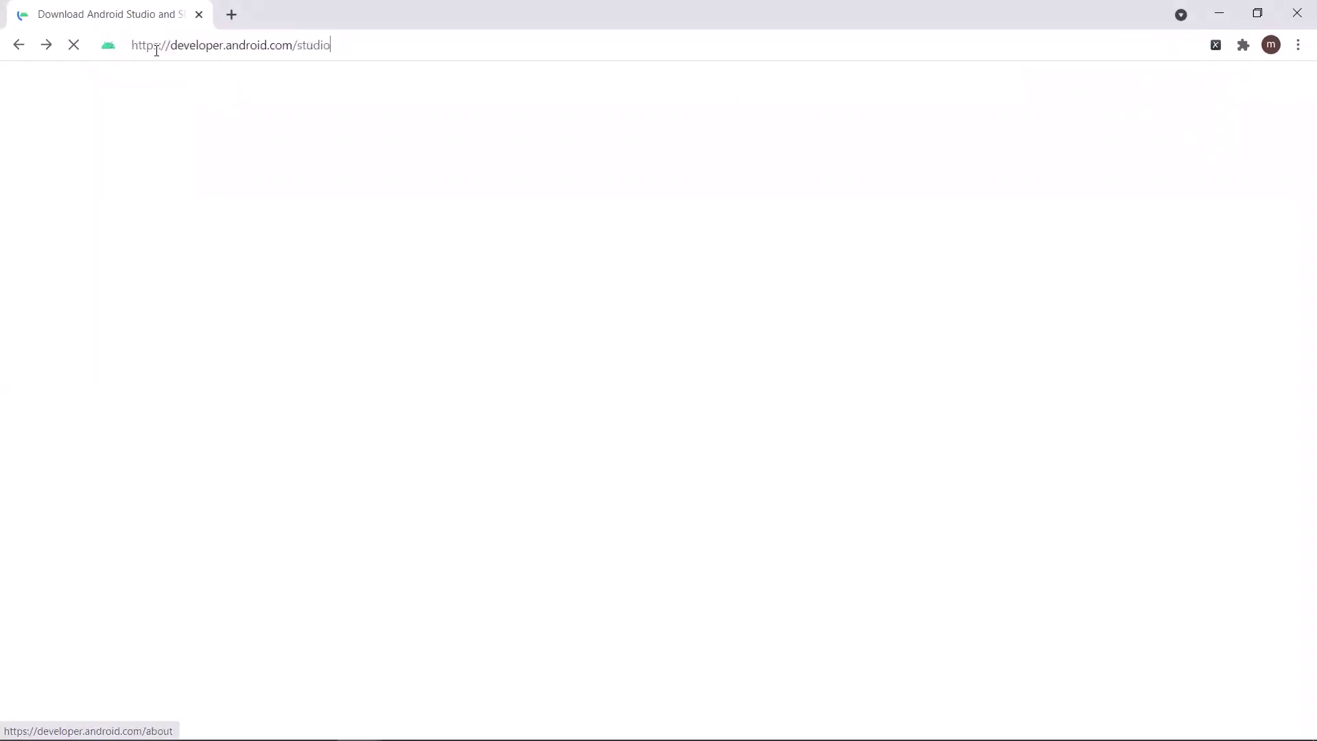
{"action": "key", "text": "Return"}
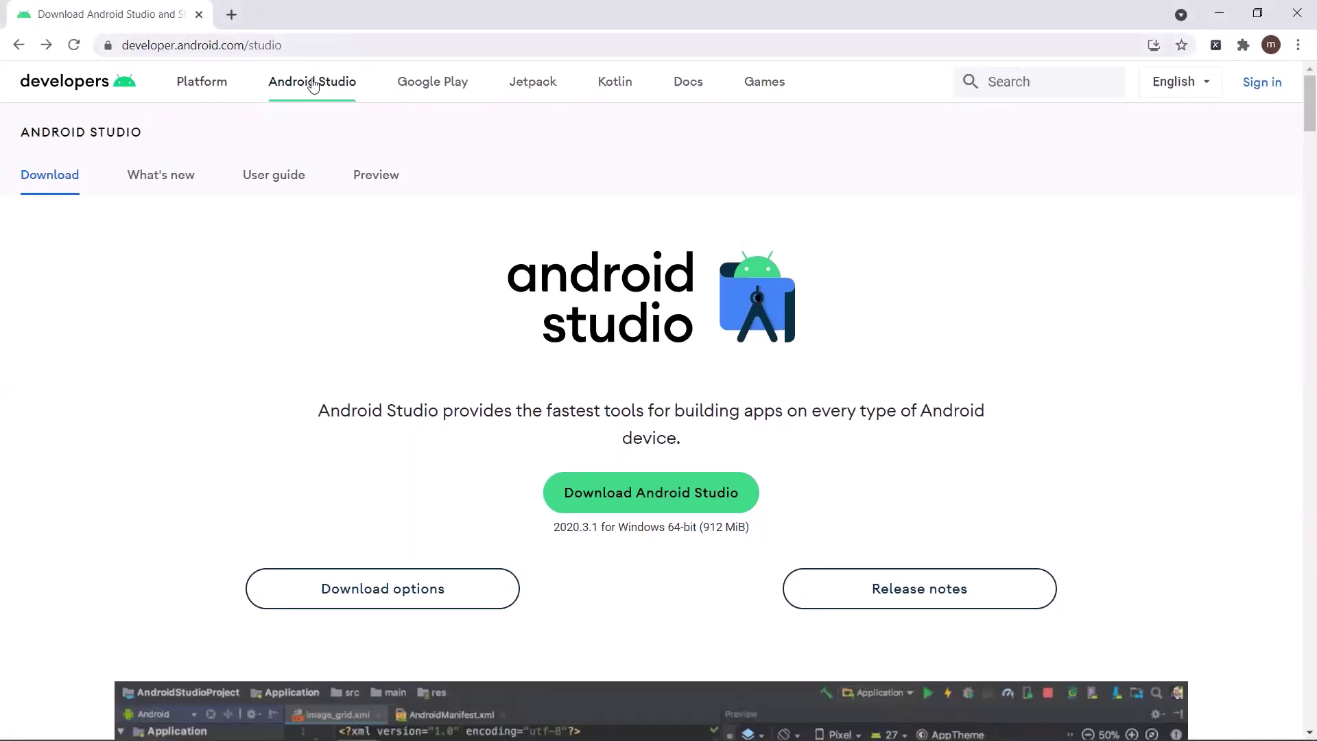
Highlight the Windows version note under the main download offer and open the full list of download options
{"action": "scroll", "coordinate": [228, 312], "scroll_direction": "down", "scroll_amount": 2}
{"action": "scroll", "coordinate": [404, 319], "scroll_direction": "up", "scroll_amount": 1}
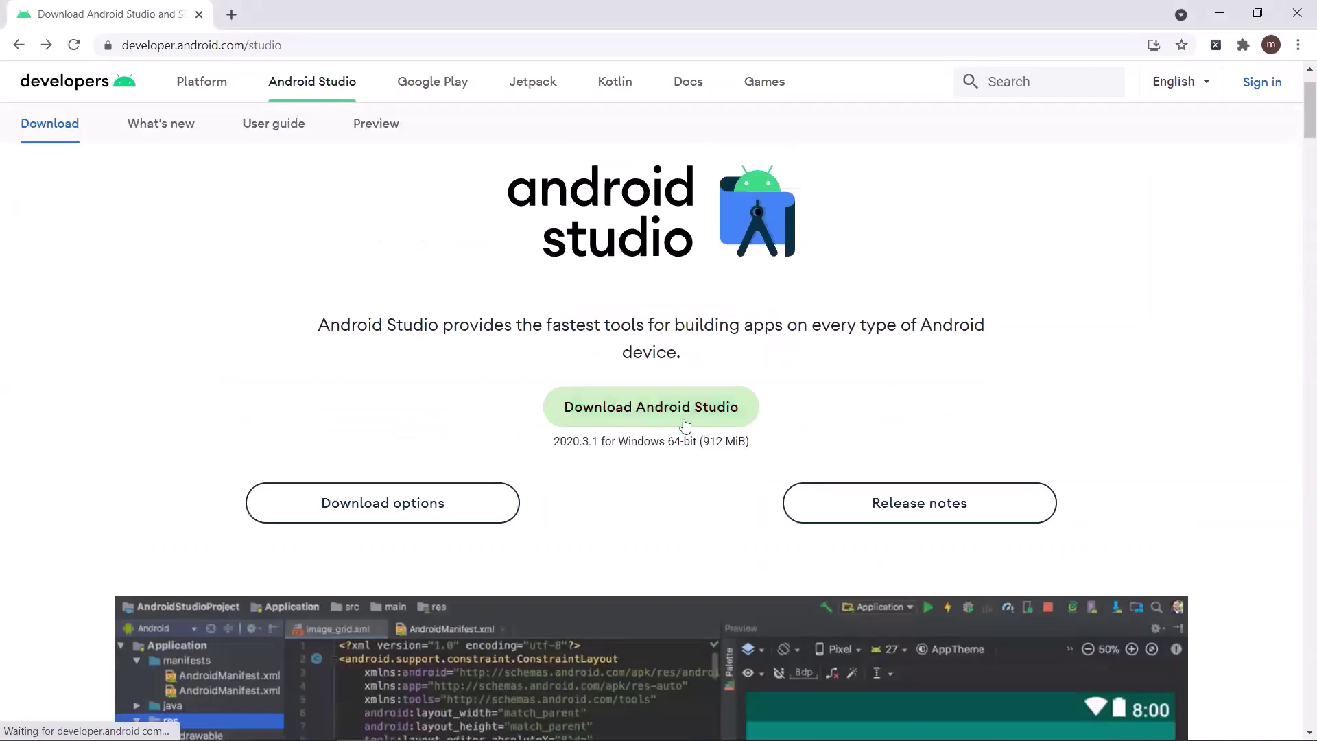
{"action": "left_click_drag", "start_coordinate": [551, 443], "coordinate": [792, 448]}
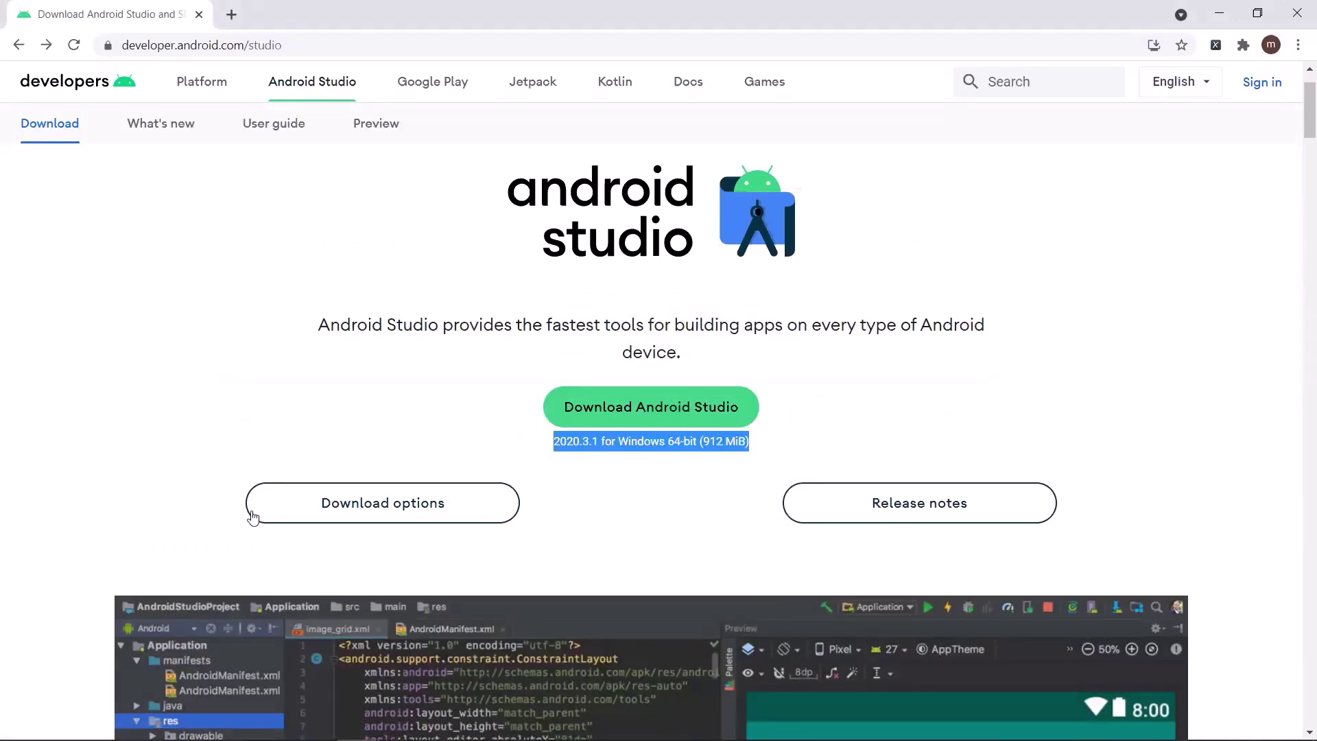
{"action": "left_click", "coordinate": [386, 508]}
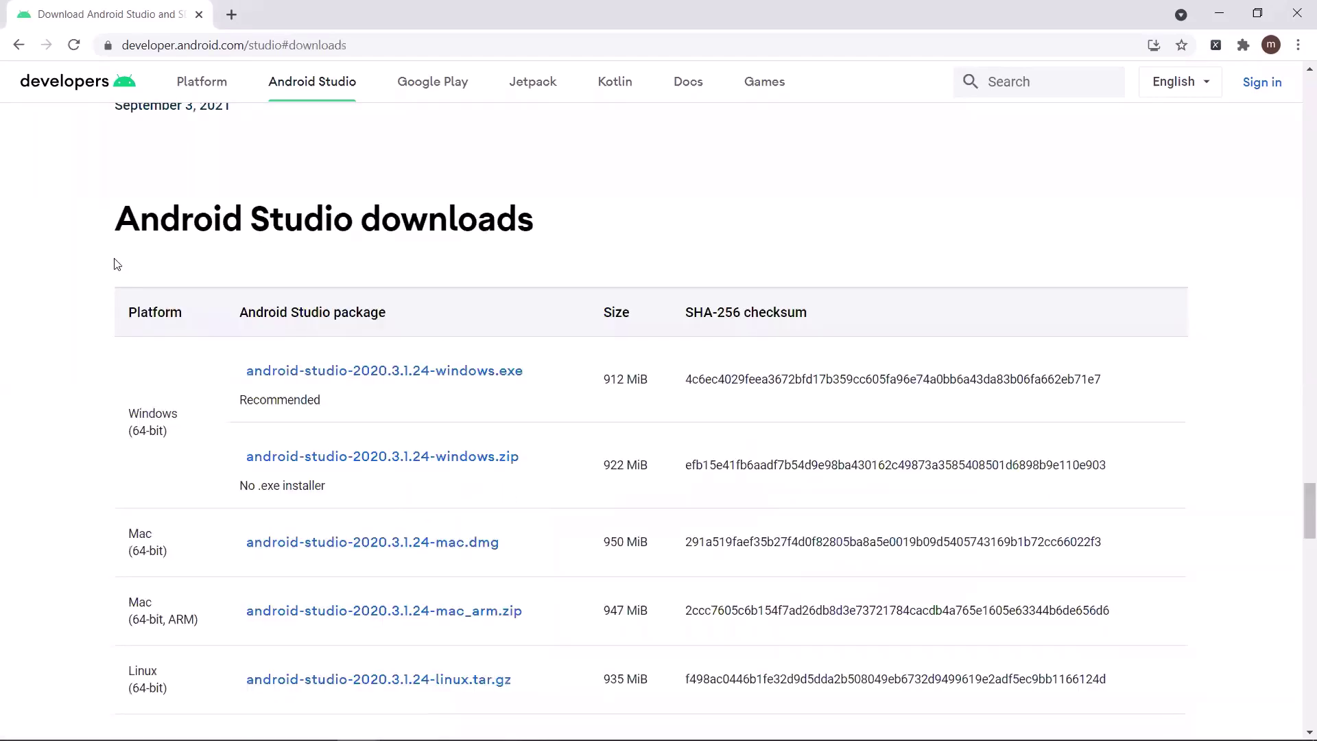
Download the recommended Windows package android-studio-2020.3.1.24-windows.exe, agreeing to the license terms and conditions
{"action": "scroll", "coordinate": [133, 410], "scroll_direction": "down", "scroll_amount": 2}
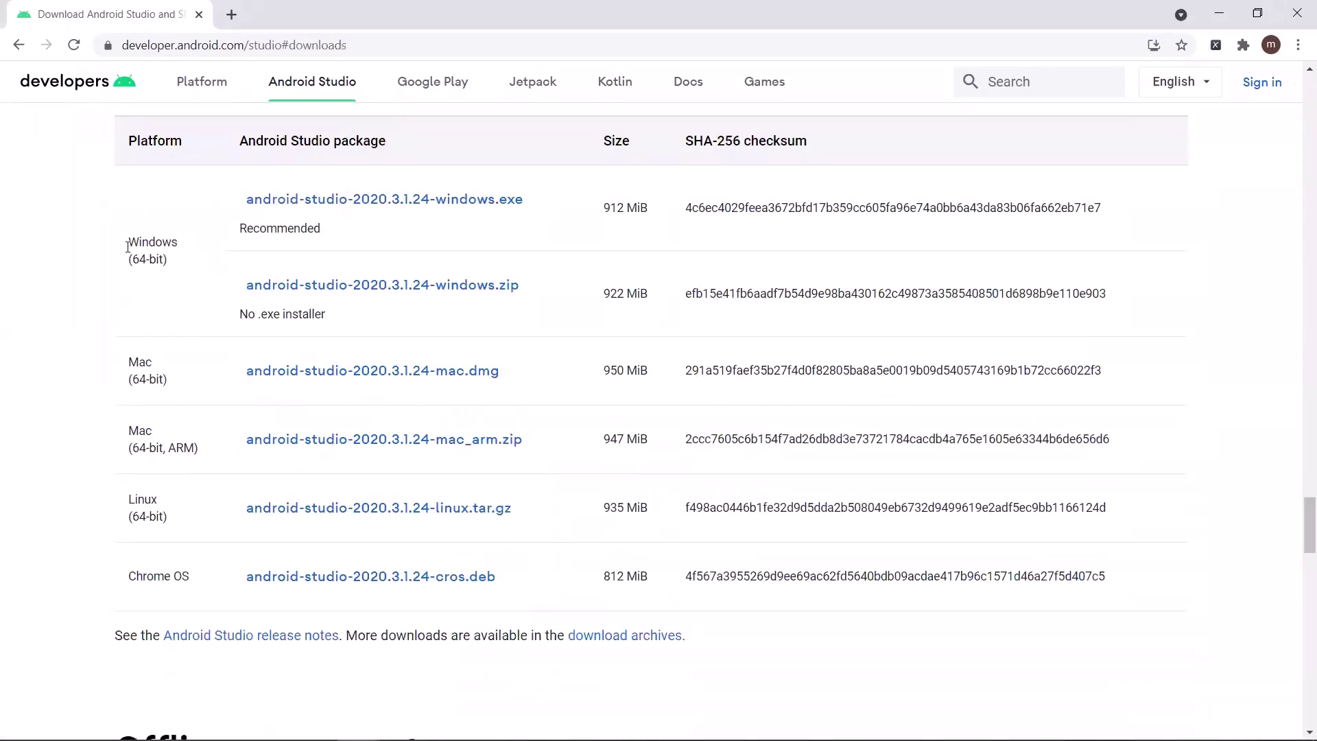
{"action": "left_click", "coordinate": [458, 203]}
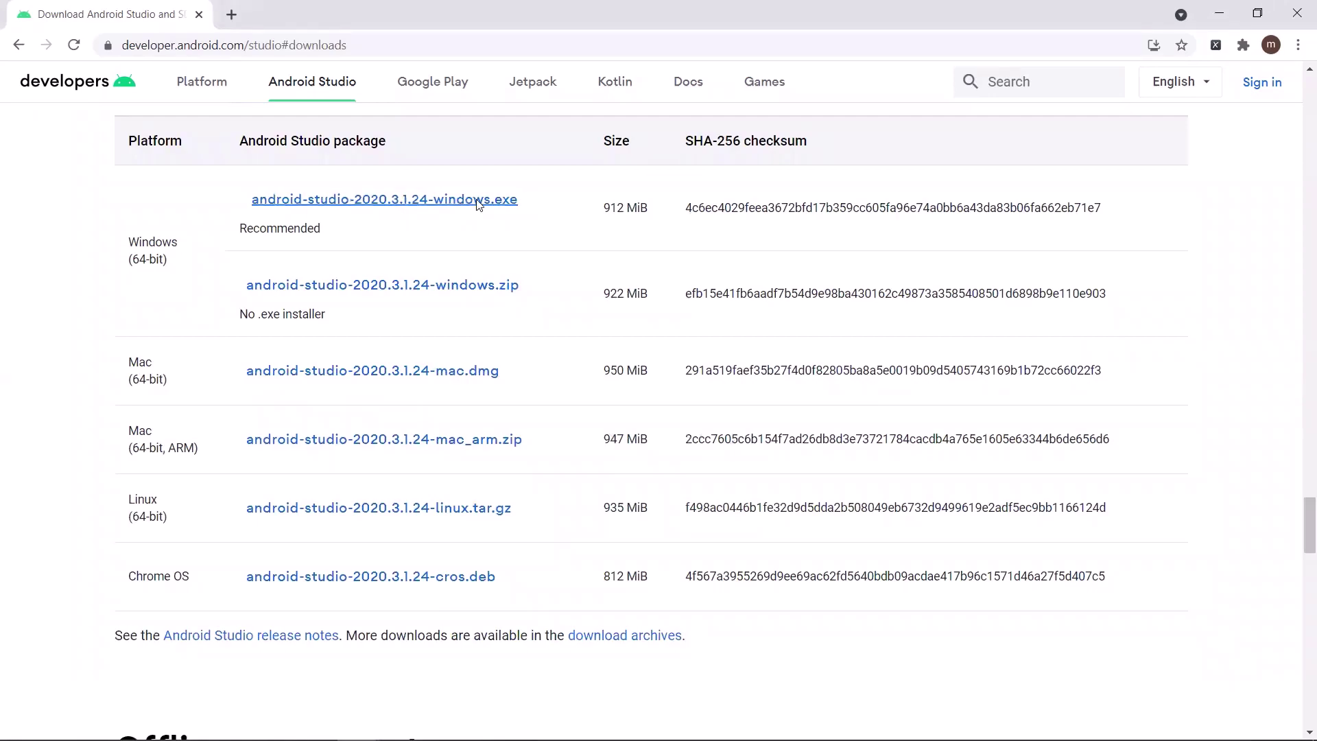
{"action": "scroll", "coordinate": [635, 412], "scroll_direction": "down", "scroll_amount": 20}
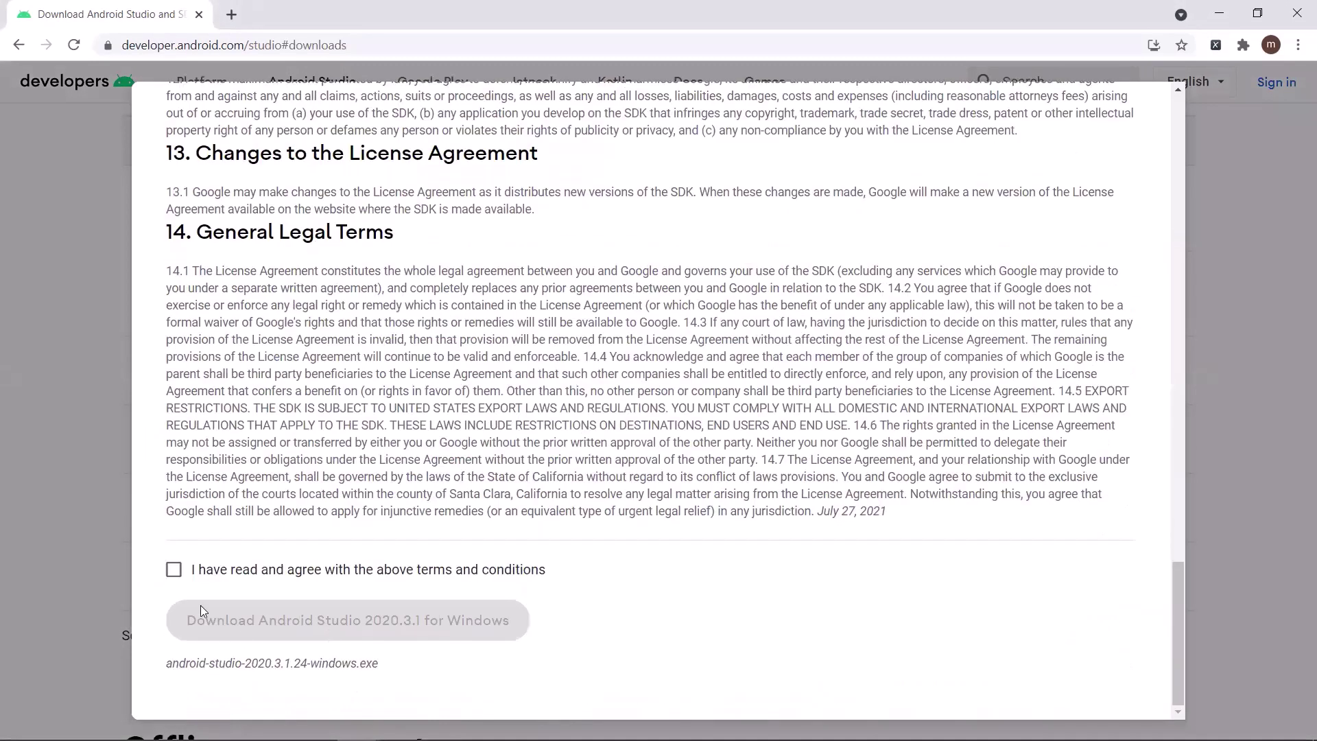
{"action": "left_click", "coordinate": [174, 569]}
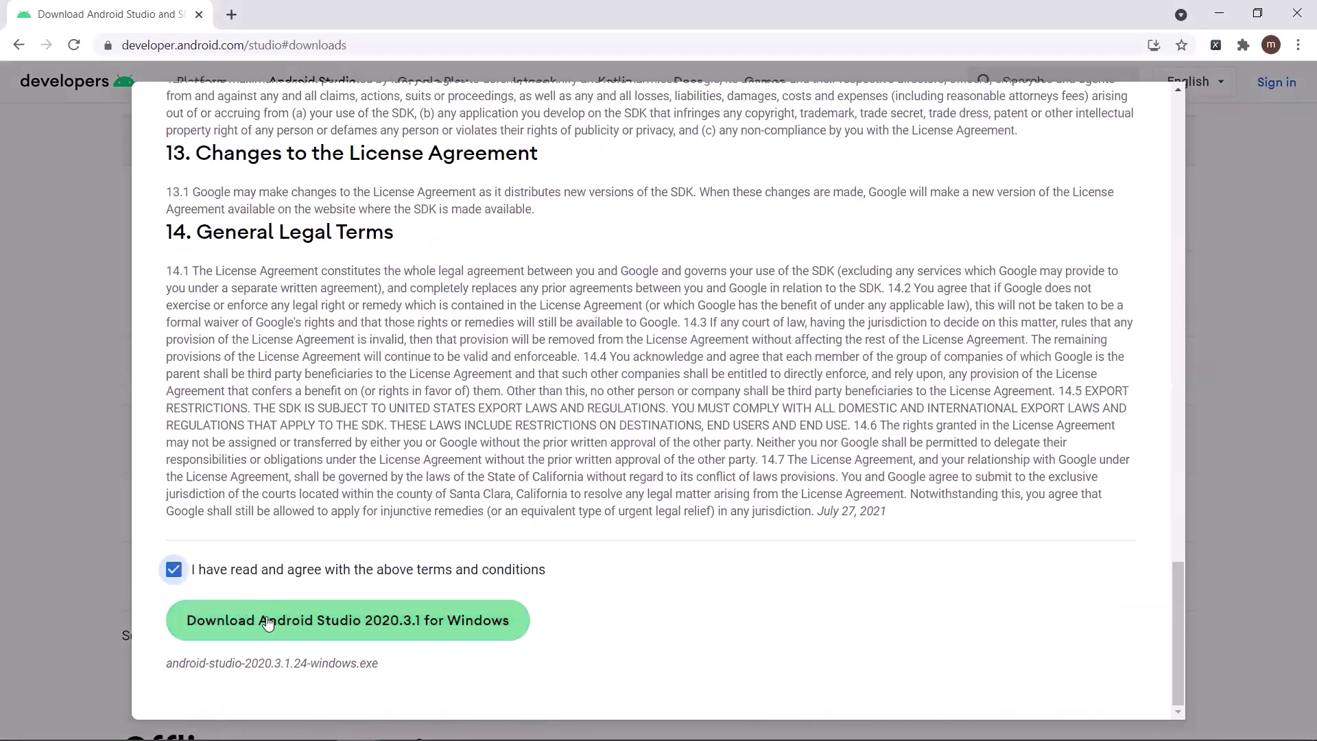
{"action": "left_click", "coordinate": [271, 620]}
Review the Android Studio packages for each platform and the feature sections up to the page's main heading
{"action": "scroll", "coordinate": [485, 365], "scroll_direction": "up", "scroll_amount": 1}
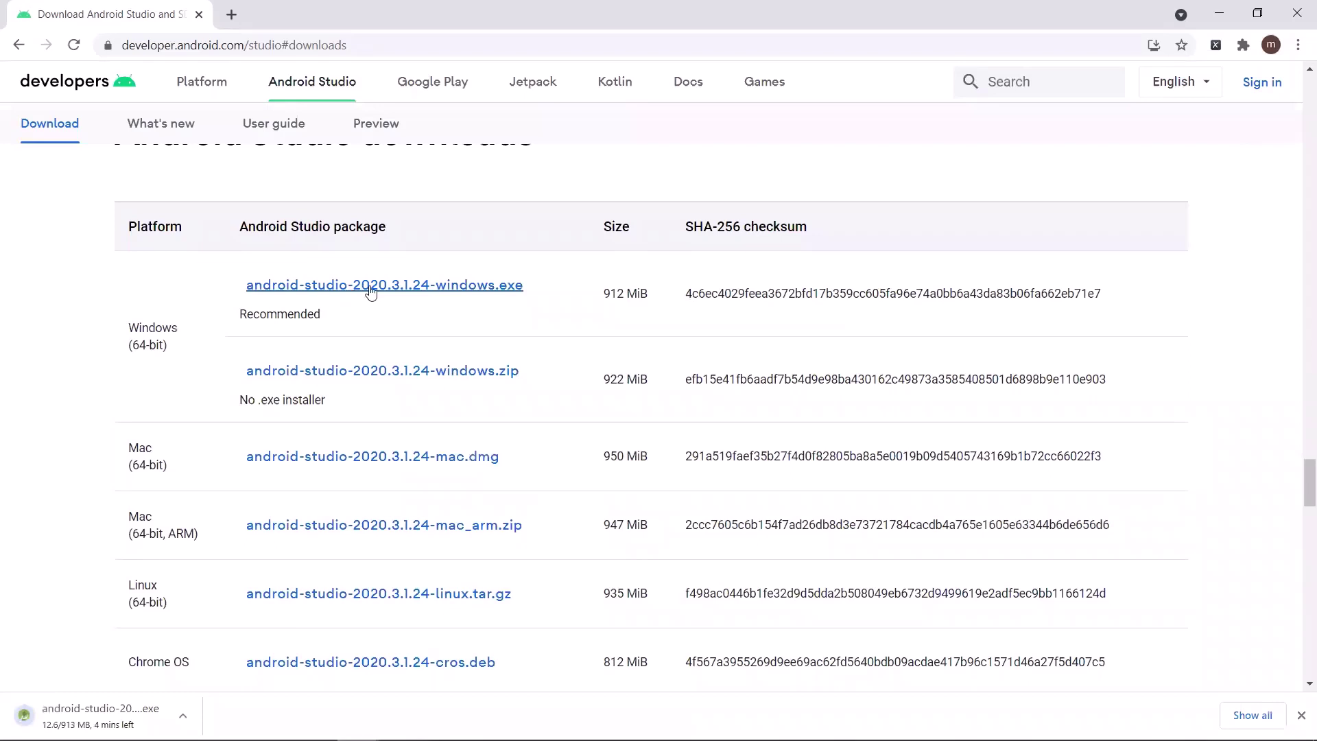
{"action": "scroll", "coordinate": [247, 343], "scroll_direction": "down", "scroll_amount": 1}
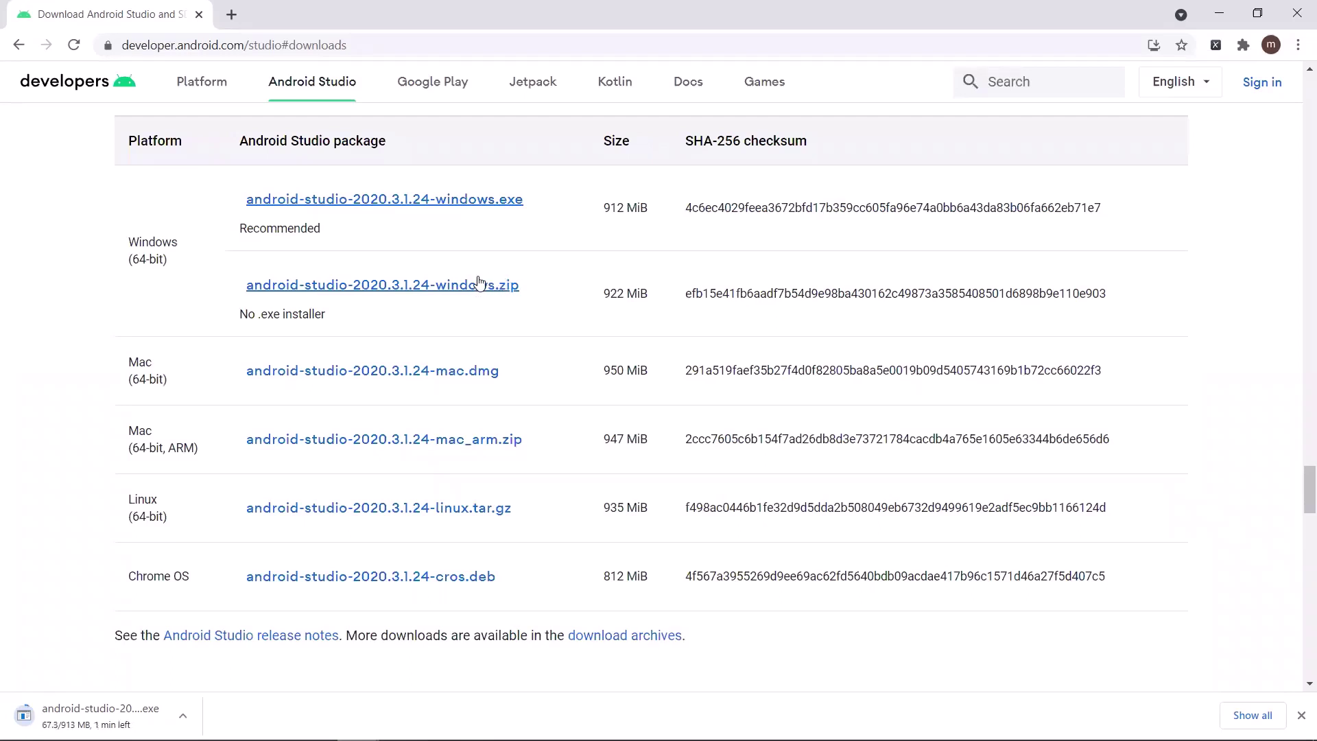
{"action": "scroll", "coordinate": [455, 295], "scroll_direction": "down", "scroll_amount": 1}
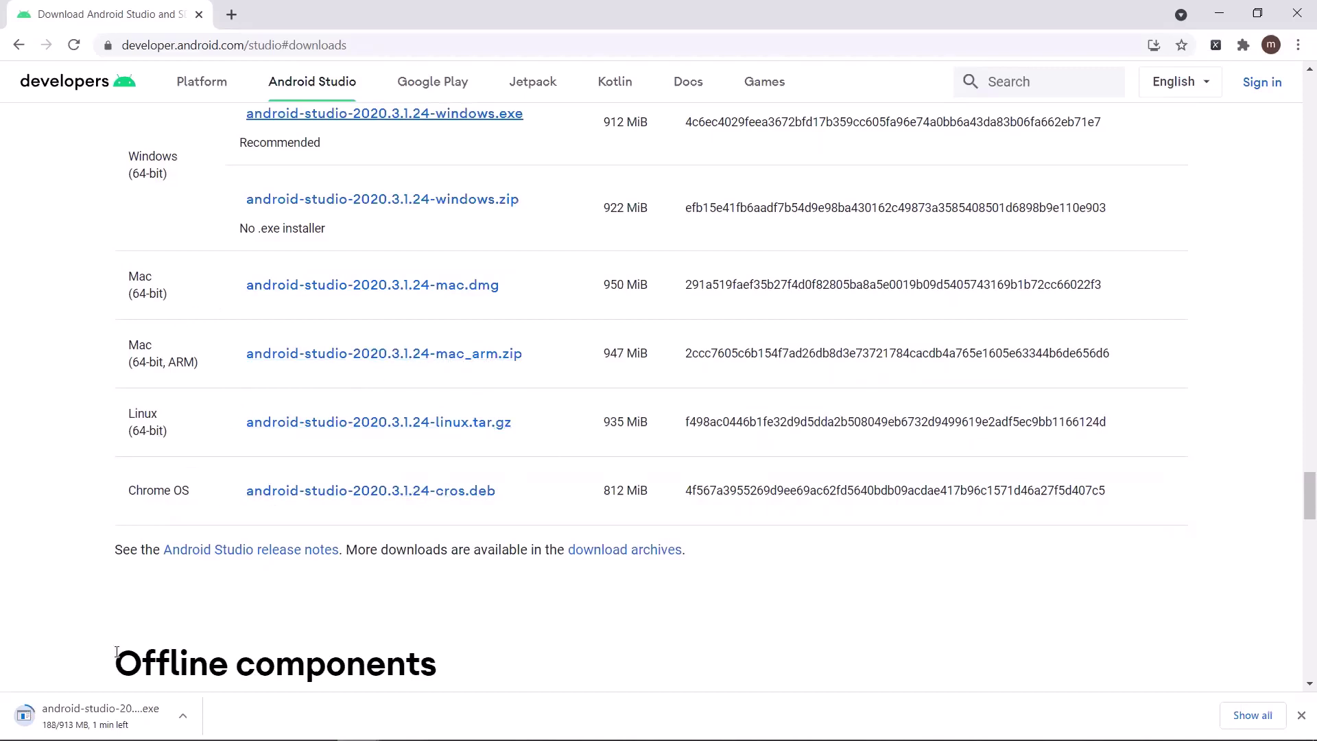
{"action": "scroll", "coordinate": [161, 328], "scroll_direction": "up", "scroll_amount": 1}
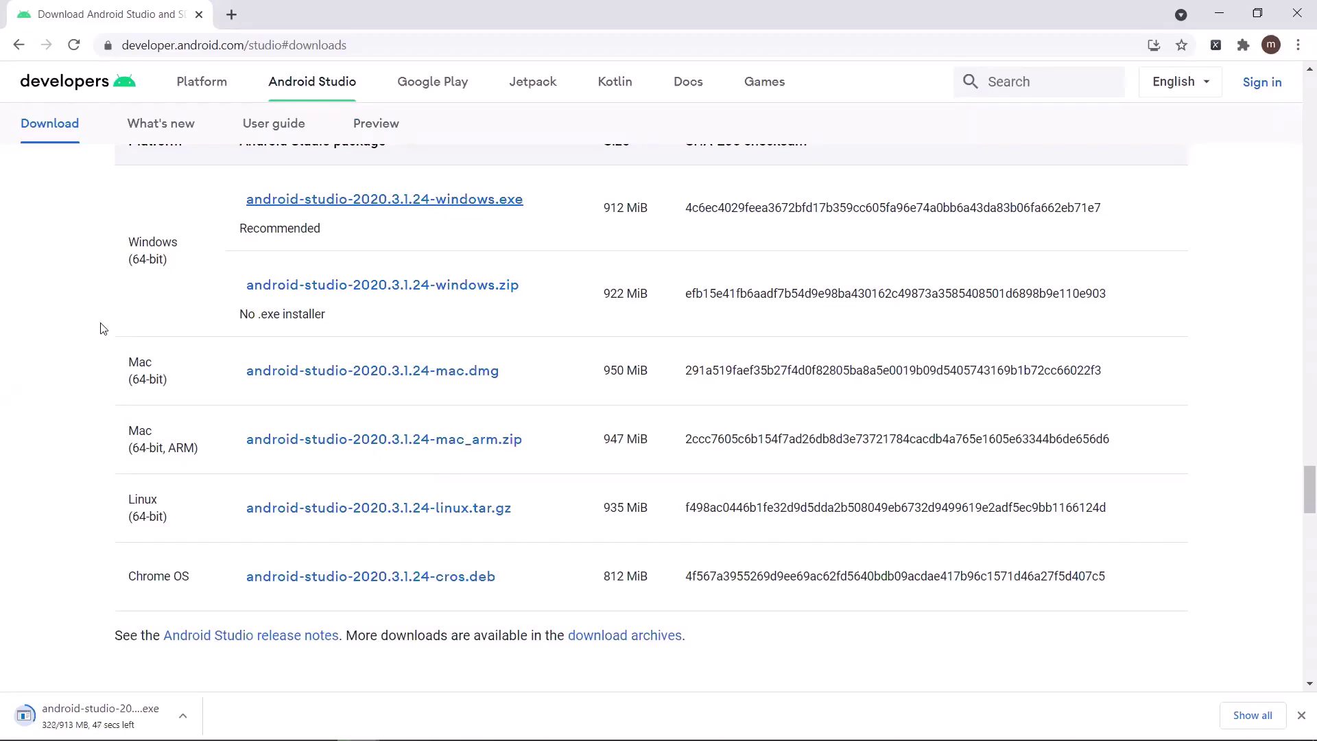
{"action": "scroll", "coordinate": [95, 312], "scroll_direction": "up", "scroll_amount": 2}
{"action": "scroll", "coordinate": [95, 312], "scroll_direction": "up", "scroll_amount": 5}
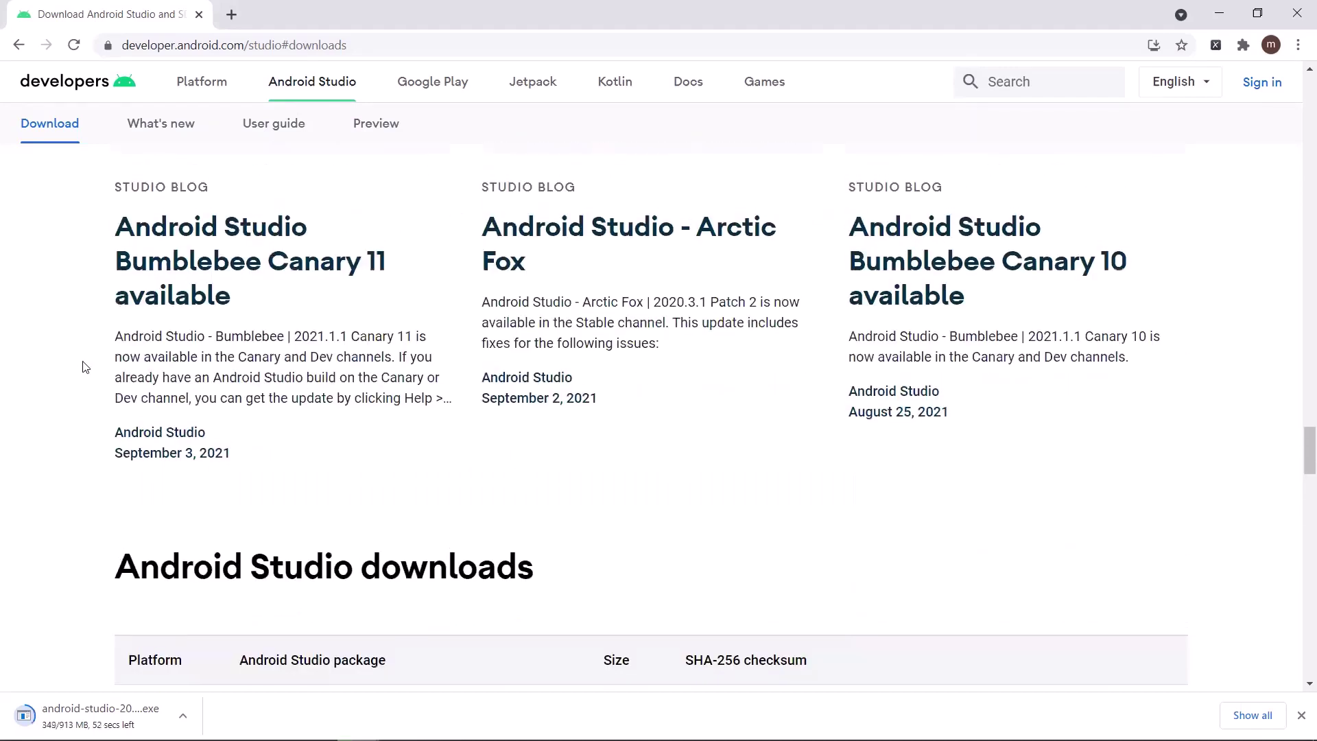
{"action": "scroll", "coordinate": [120, 363], "scroll_direction": "up", "scroll_amount": 10}
{"action": "scroll", "coordinate": [192, 420], "scroll_direction": "up", "scroll_amount": 10}
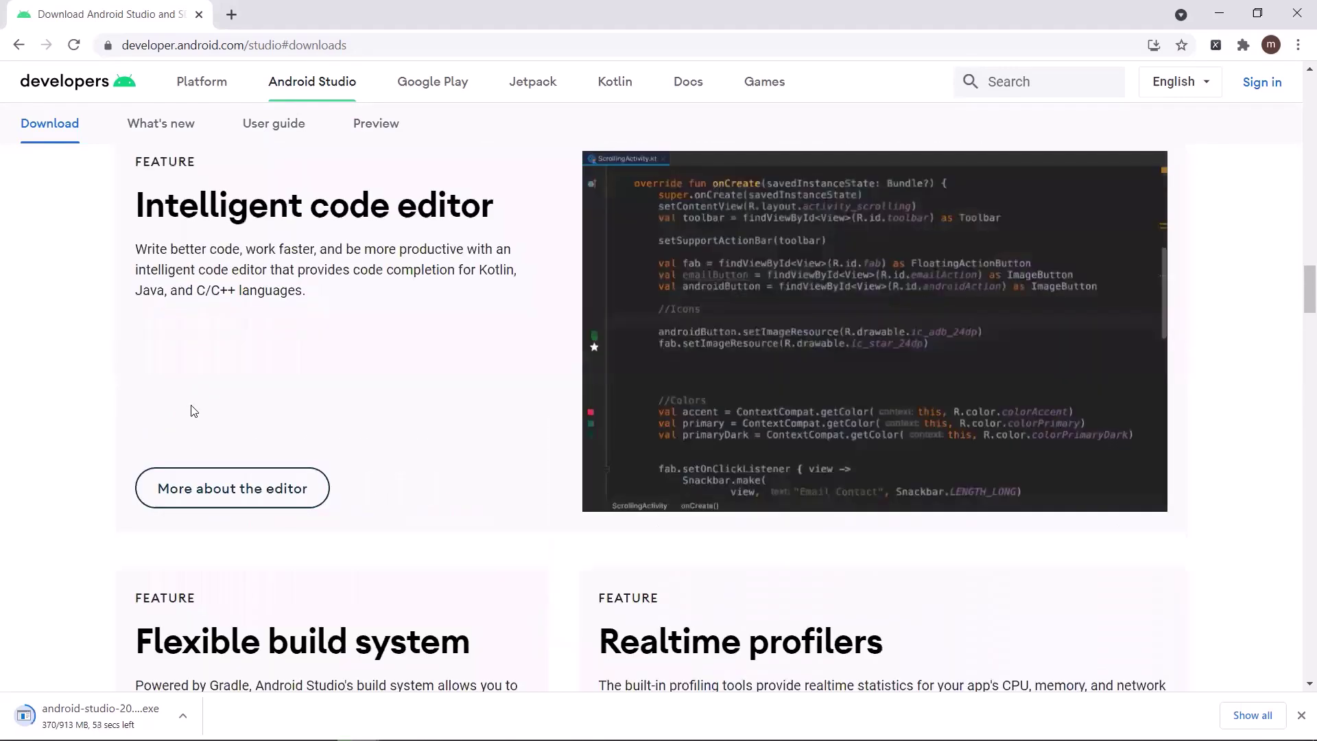
{"action": "scroll", "coordinate": [191, 405], "scroll_direction": "up", "scroll_amount": 15}
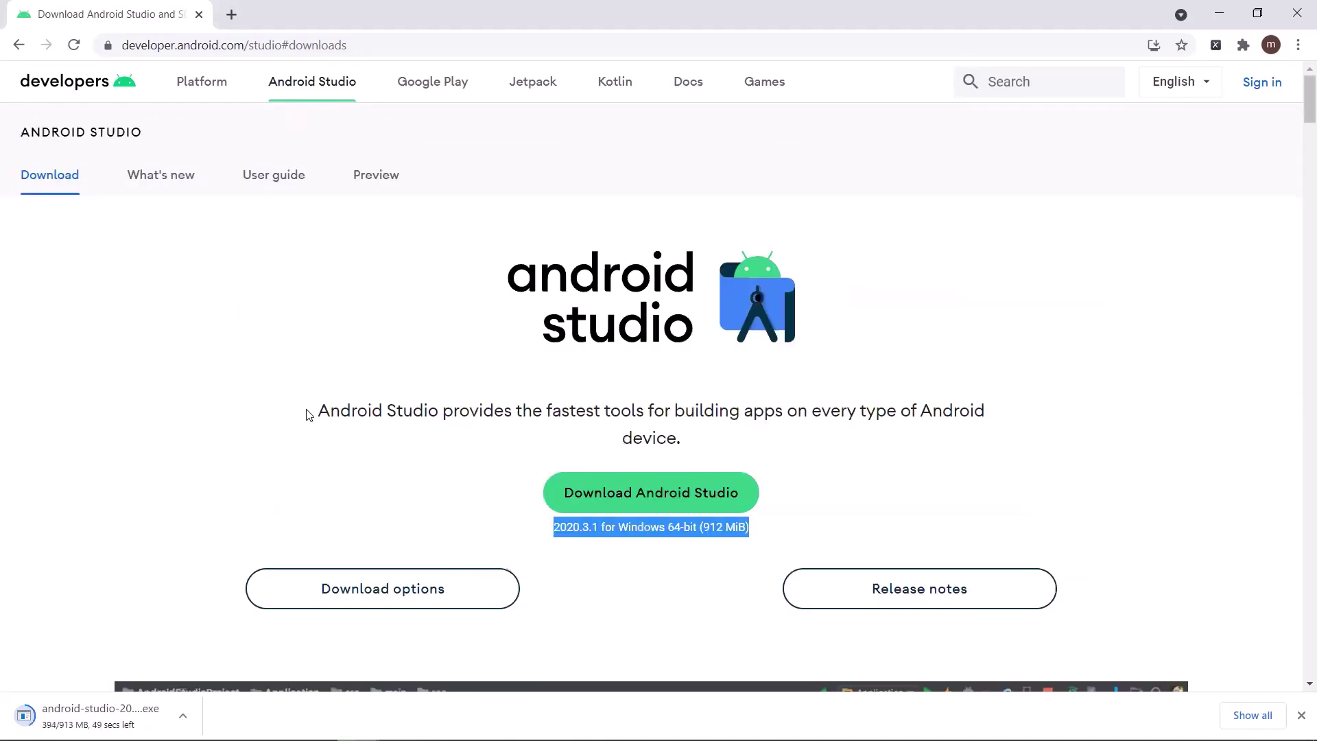
{"action": "left_click", "coordinate": [244, 444]}
{"action": "scroll", "coordinate": [312, 388], "scroll_direction": "down", "scroll_amount": 1}
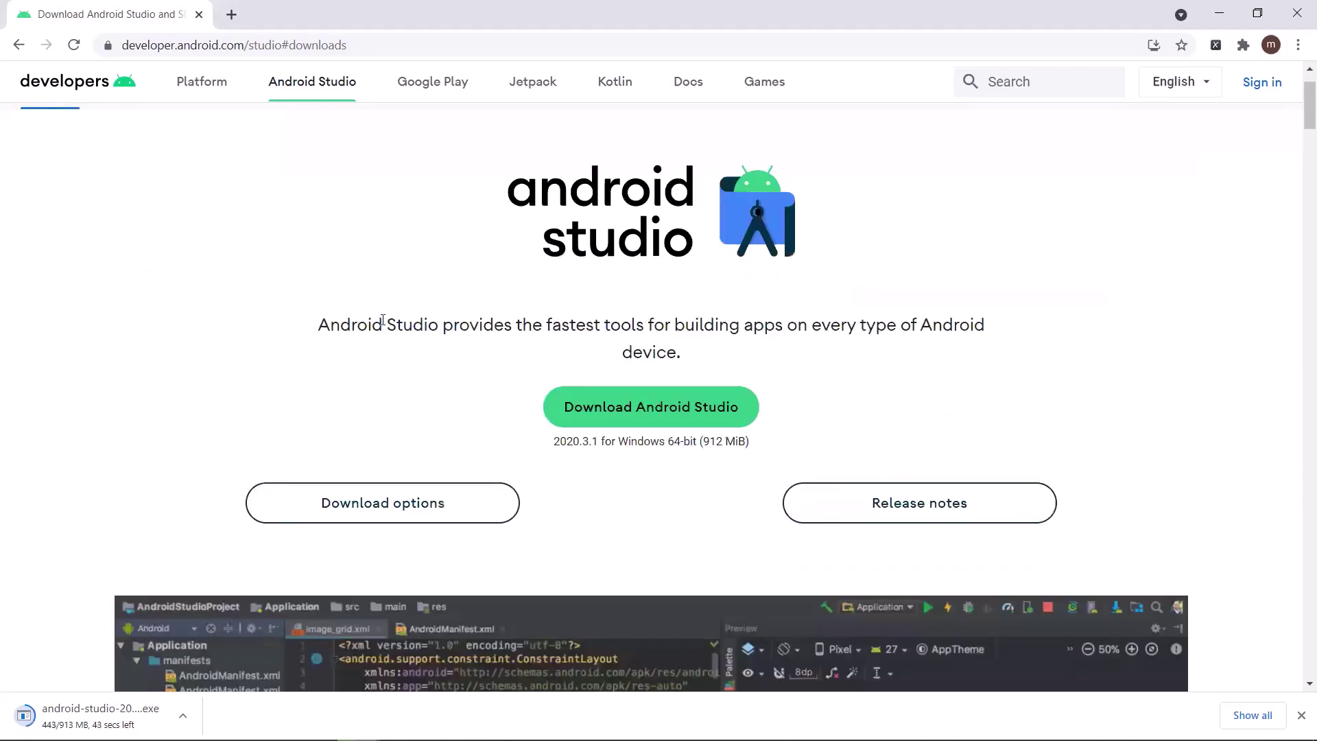
{"action": "scroll", "coordinate": [351, 343], "scroll_direction": "up", "scroll_amount": 1}
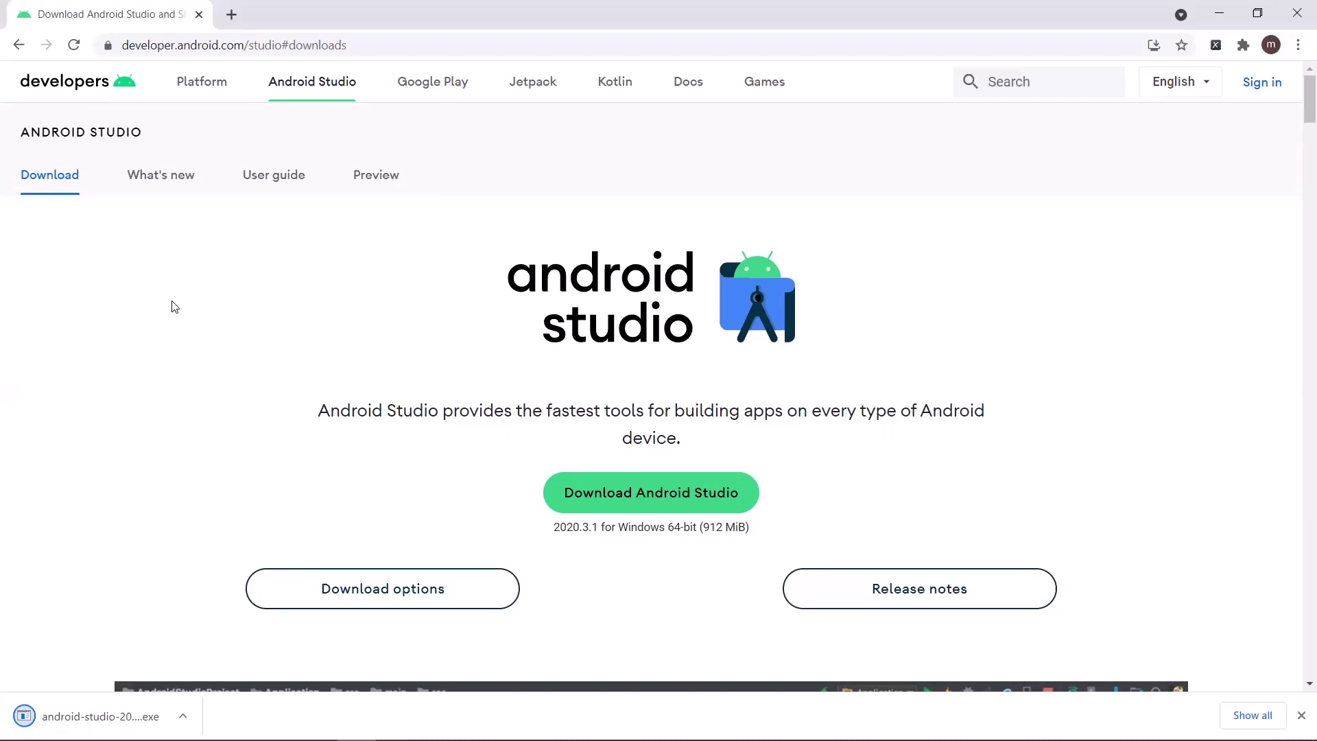
Launch the downloaded Android Studio installer
{"action": "left_click", "coordinate": [182, 716]}
{"action": "left_click", "coordinate": [204, 613]}
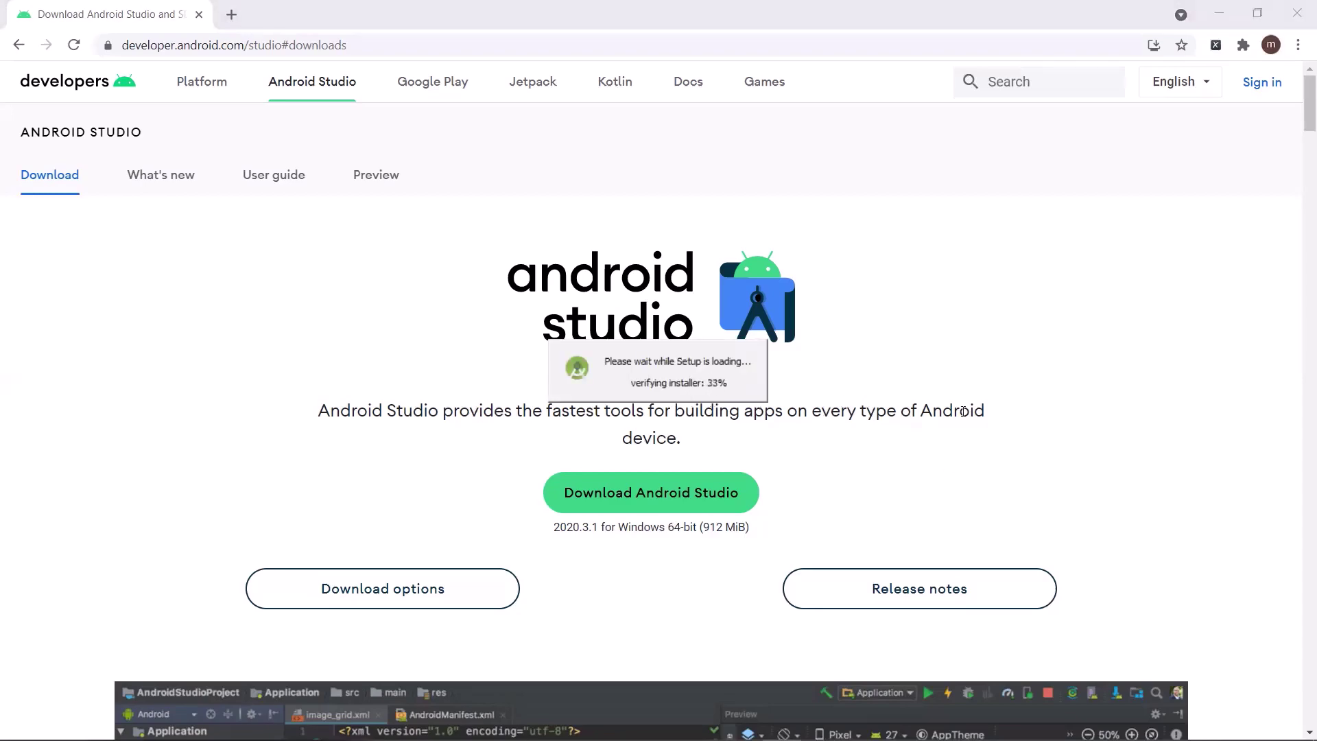
Look over the platform downloads, offline components and command line tools sections of the page while the installer loads
{"action": "scroll", "coordinate": [1131, 391], "scroll_direction": "down", "scroll_amount": 20}
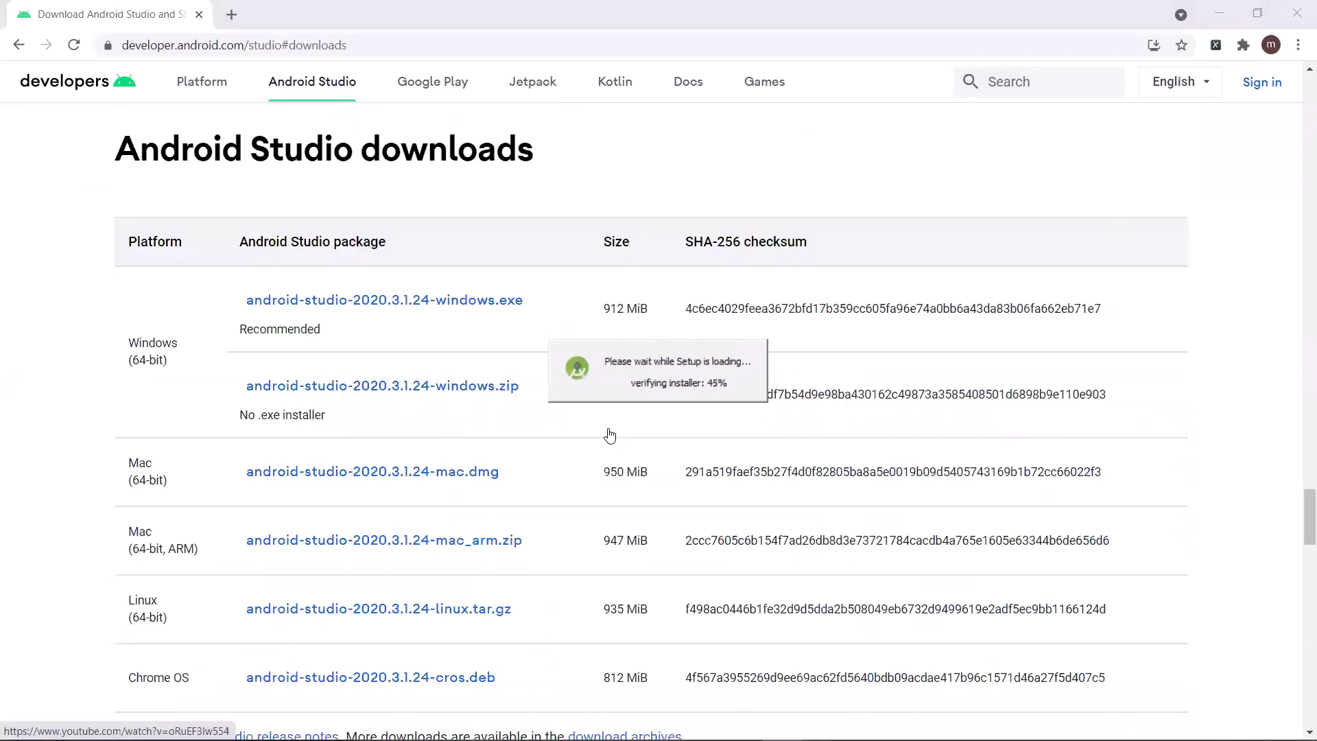
{"action": "scroll", "coordinate": [609, 436], "scroll_direction": "down", "scroll_amount": 10}
{"action": "scroll", "coordinate": [755, 391], "scroll_direction": "up", "scroll_amount": 4}
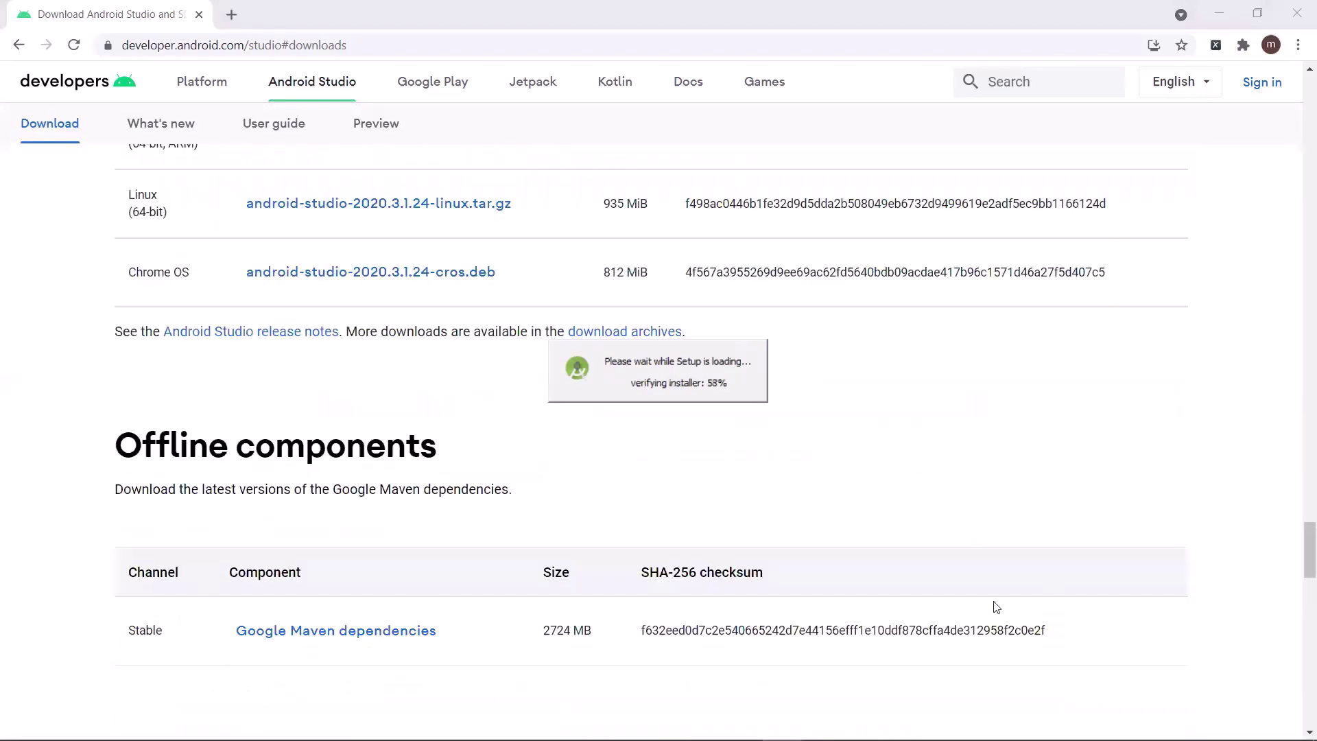
{"action": "scroll", "coordinate": [697, 421], "scroll_direction": "down", "scroll_amount": 1}
{"action": "scroll", "coordinate": [801, 479], "scroll_direction": "up", "scroll_amount": 1}
{"action": "scroll", "coordinate": [726, 434], "scroll_direction": "down", "scroll_amount": 15}
{"action": "scroll", "coordinate": [558, 363], "scroll_direction": "up", "scroll_amount": 14}
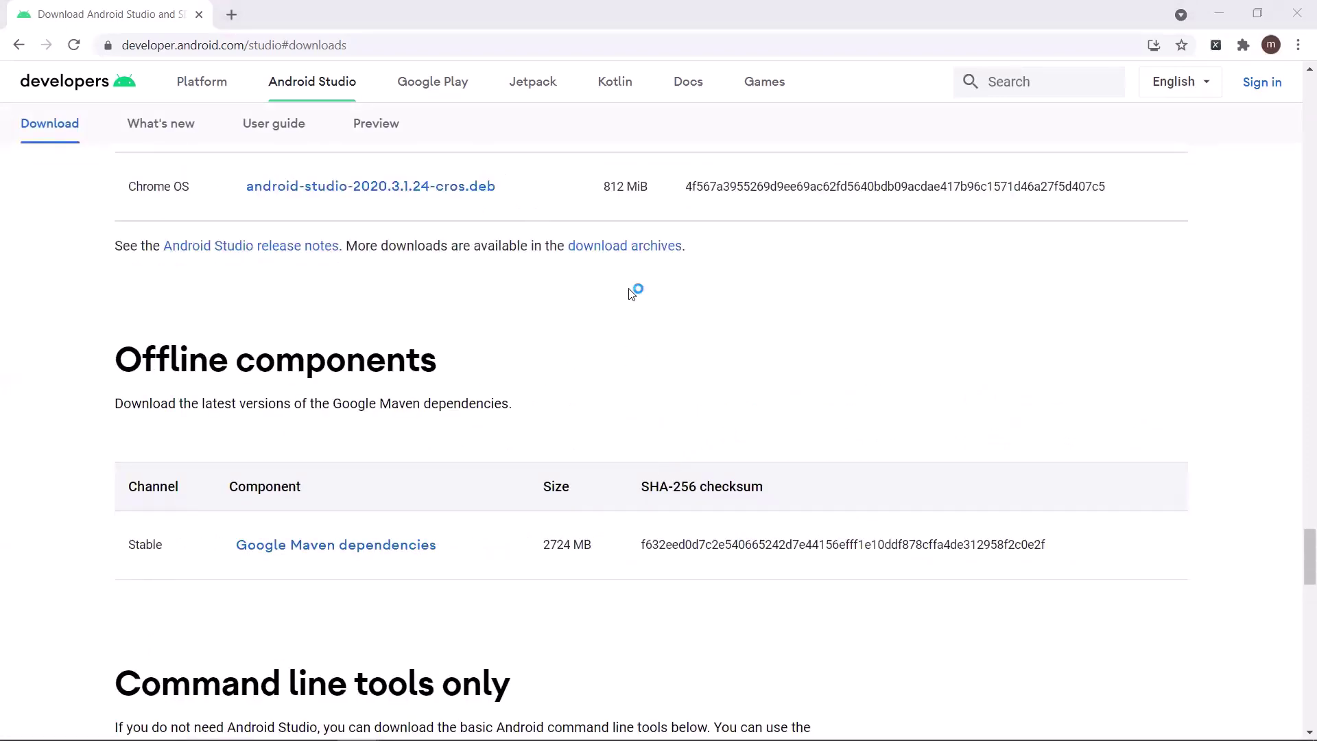
{"action": "scroll", "coordinate": [632, 288], "scroll_direction": "up", "scroll_amount": 6}
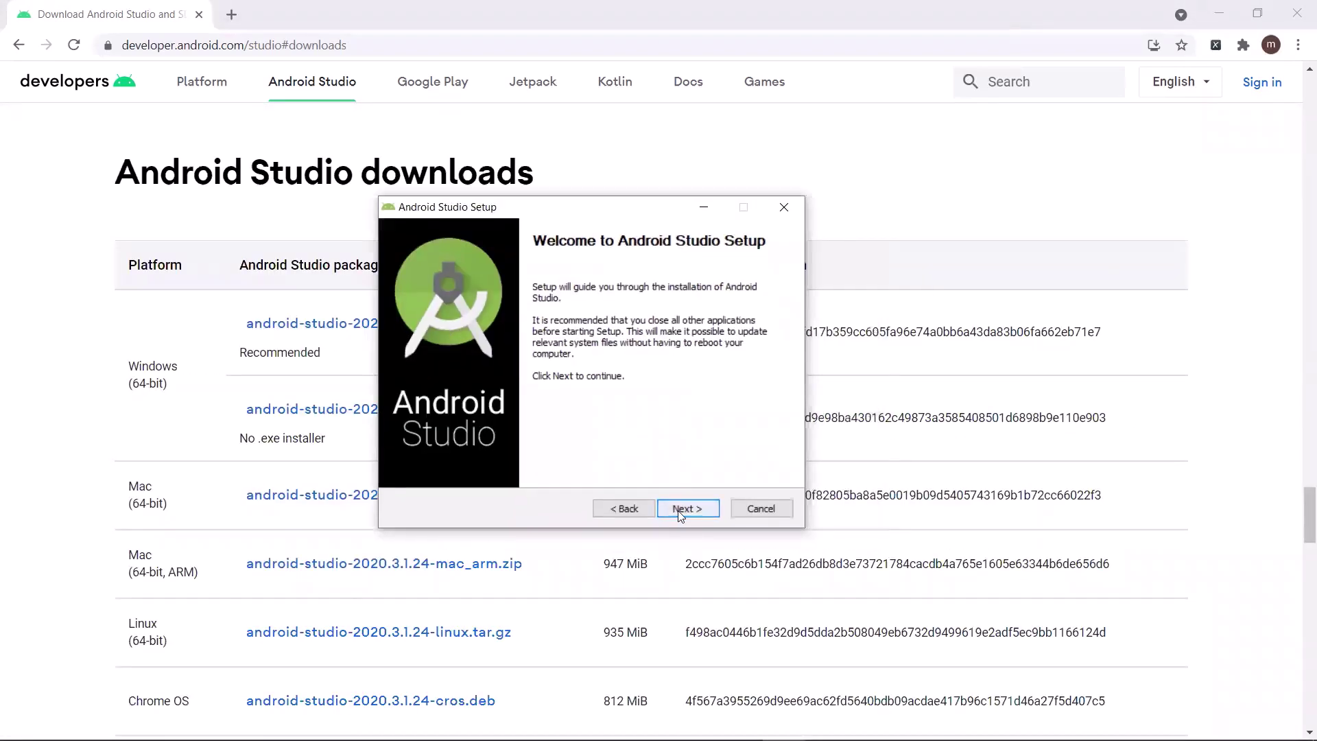
Install Android Studio with the Android Virtual Device component in C:\Program Files\Android\Android Studio1 and start it when setup finishes
{"action": "left_click", "coordinate": [683, 508]}
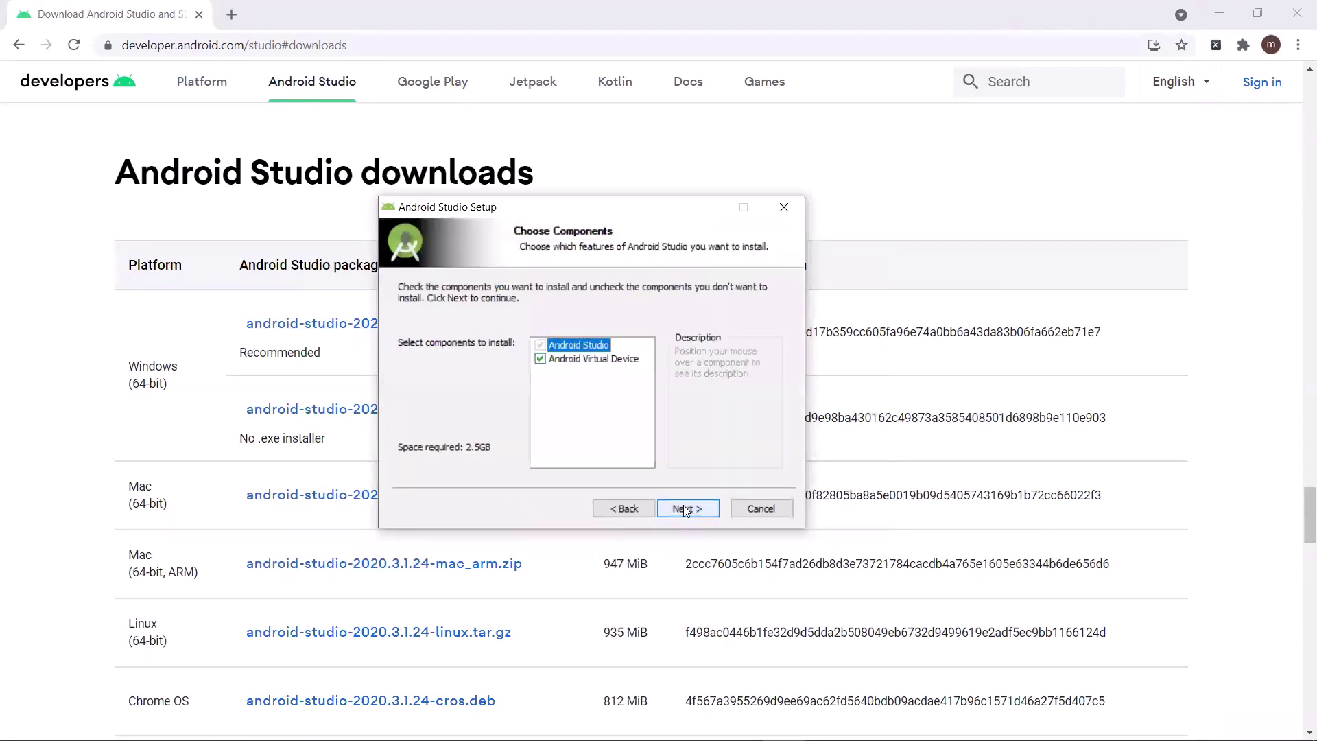
{"action": "mouse_move", "coordinate": [576, 355]}
{"action": "left_click", "coordinate": [672, 509]}
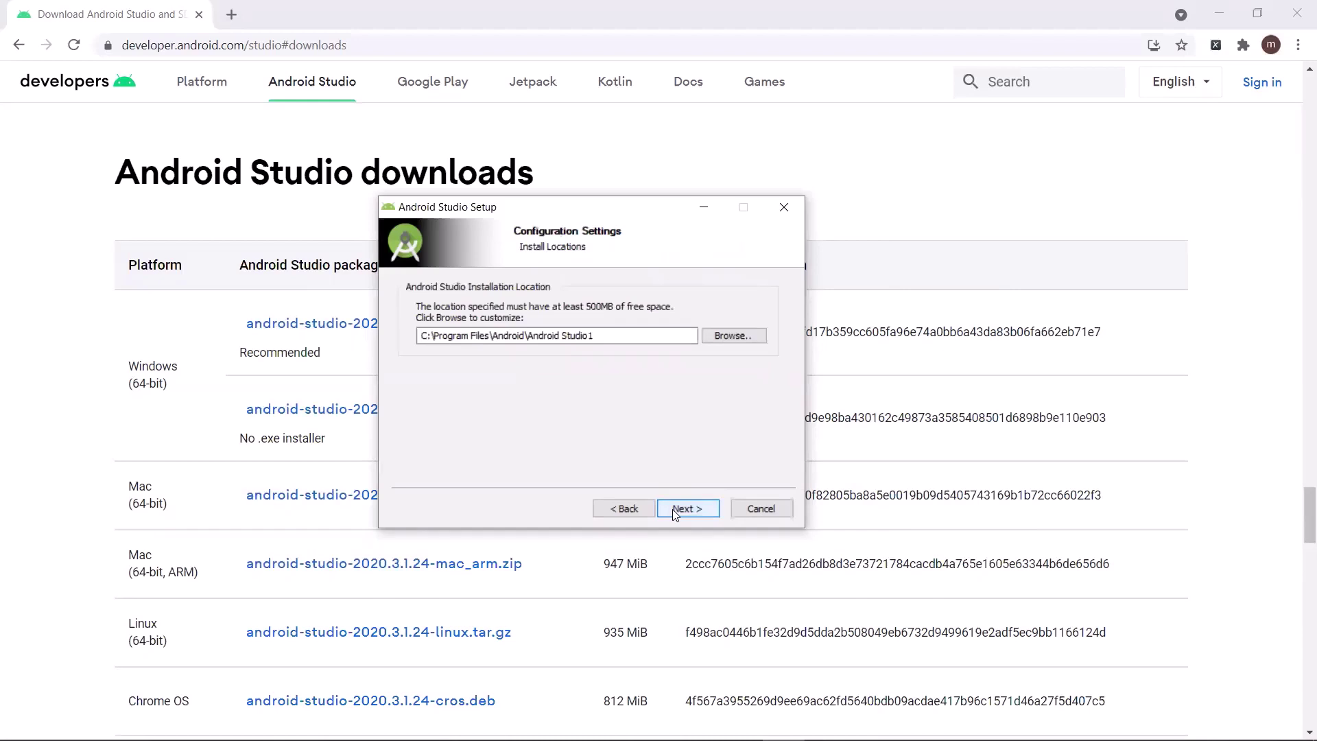
{"action": "left_click", "coordinate": [672, 508]}
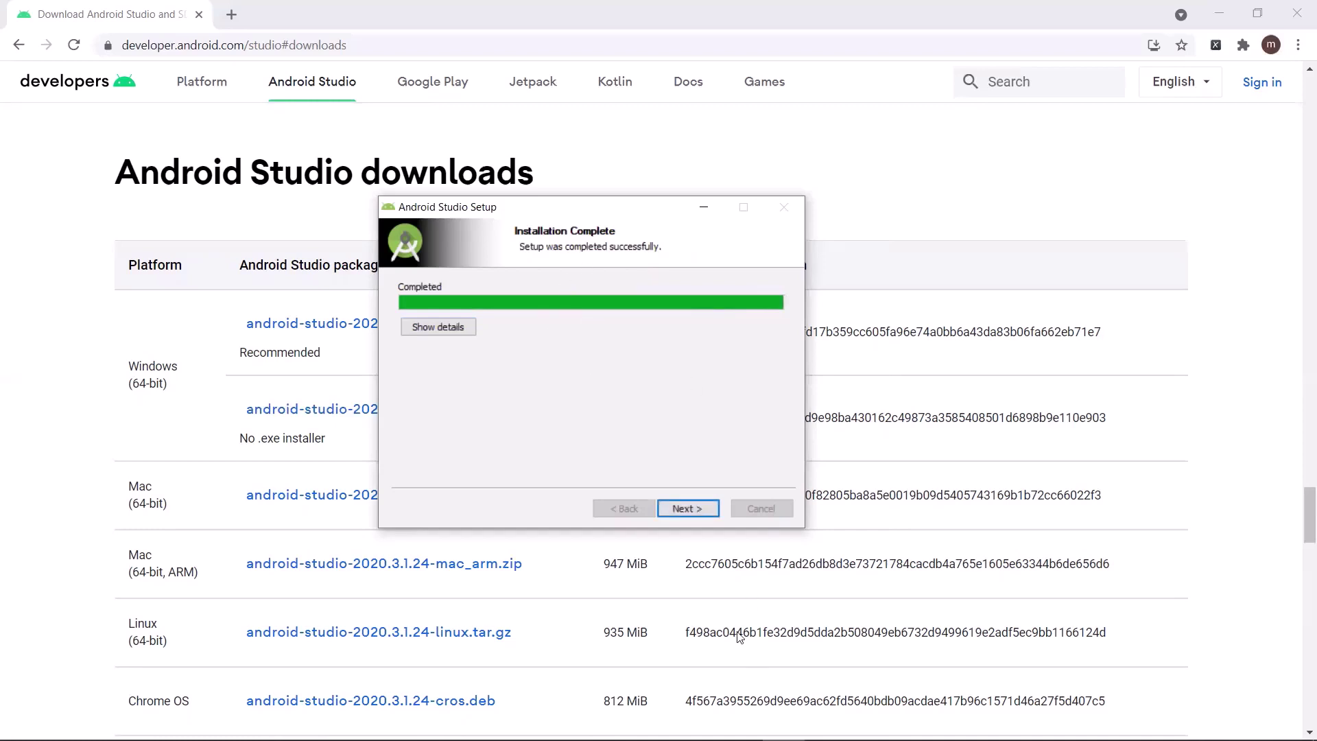
{"action": "left_click", "coordinate": [687, 509]}
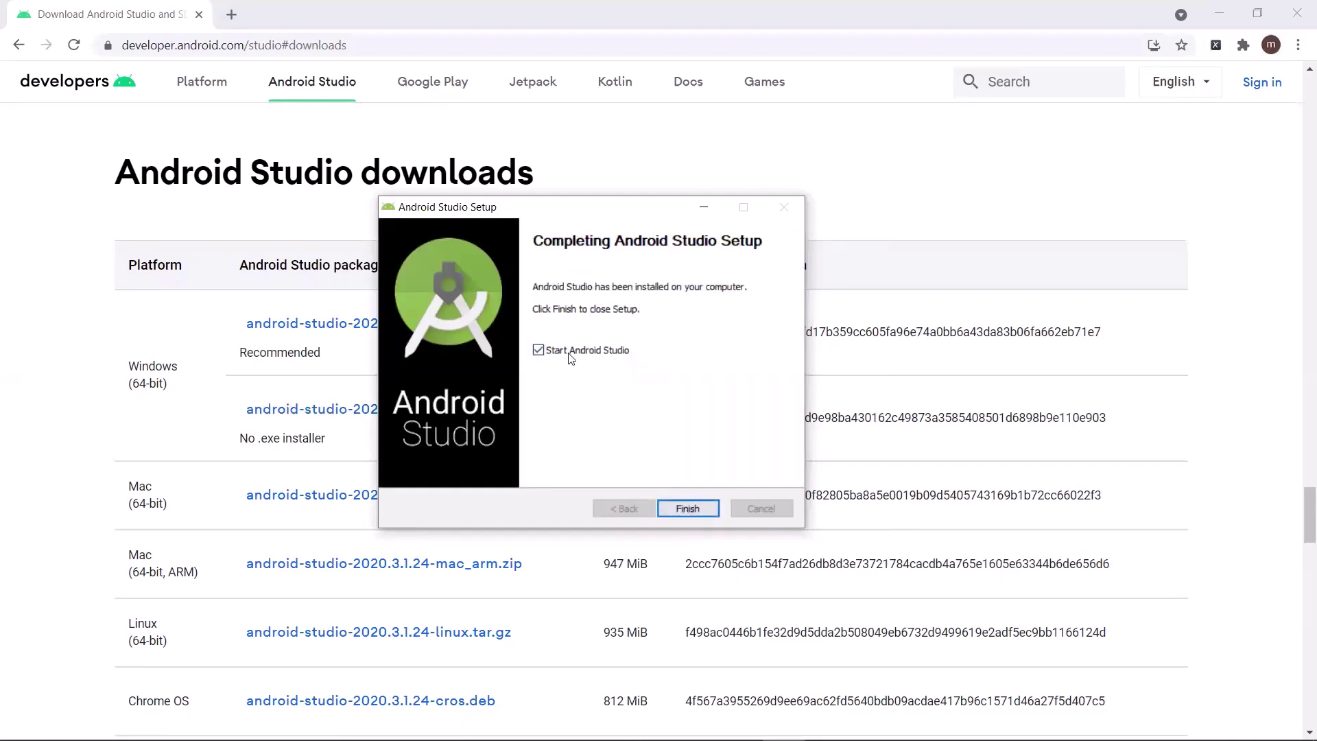
{"action": "left_click", "coordinate": [687, 509]}
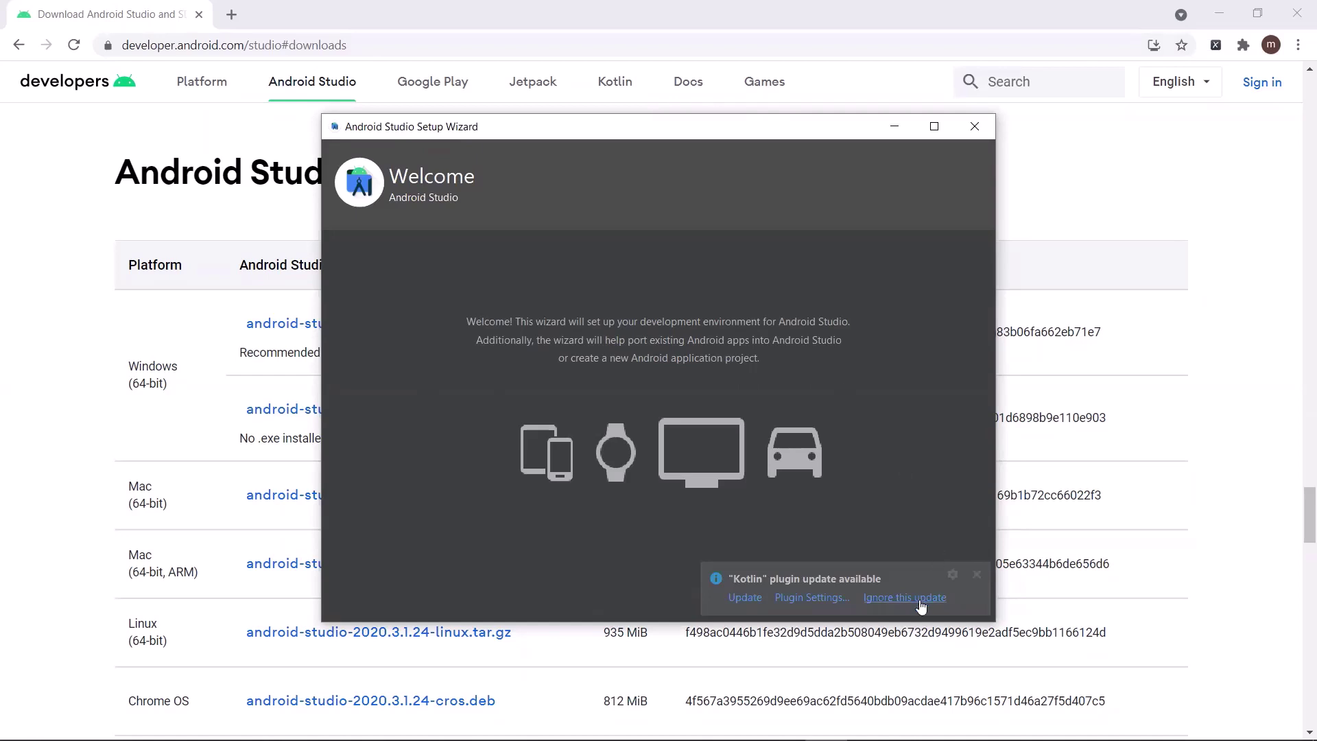
Dismiss the Kotlin plugin update notice and accept the Standard install type in the Setup Wizard
{"action": "left_click", "coordinate": [976, 575]}
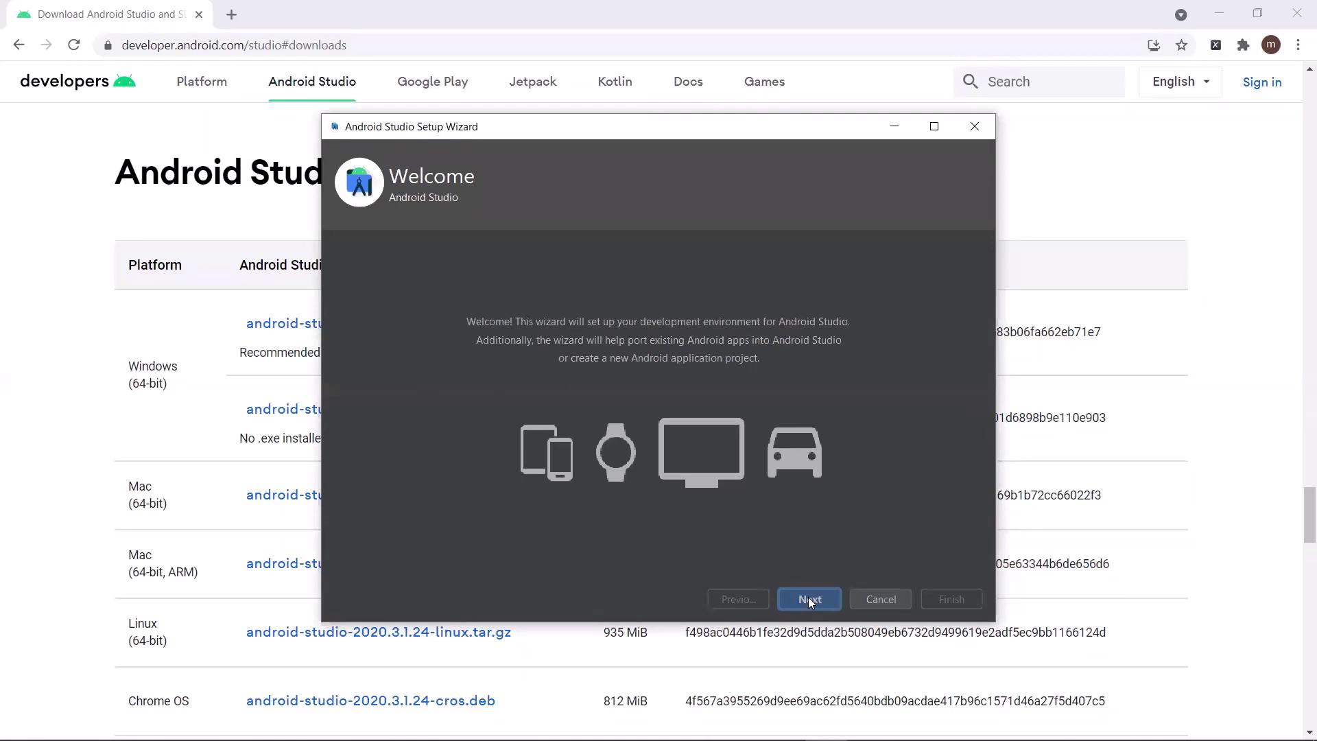
{"action": "left_click", "coordinate": [808, 598]}
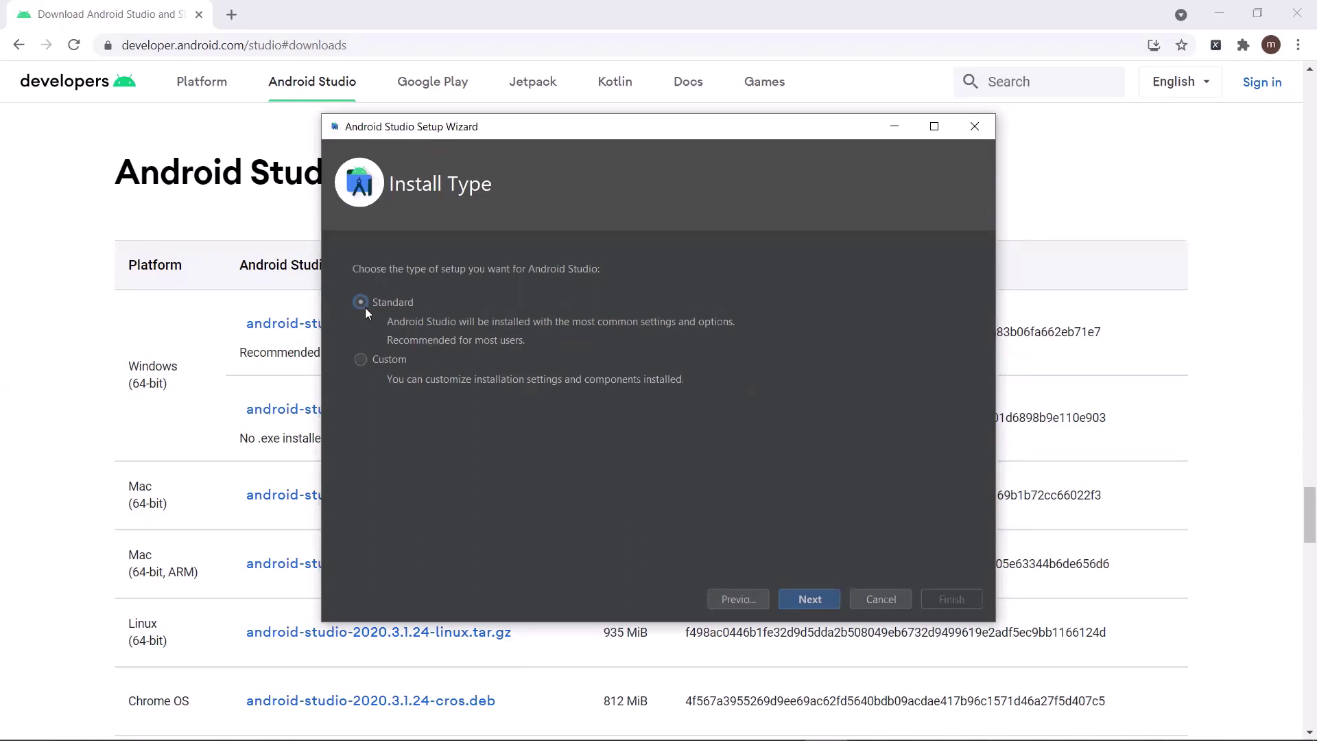
{"action": "left_click", "coordinate": [807, 599]}
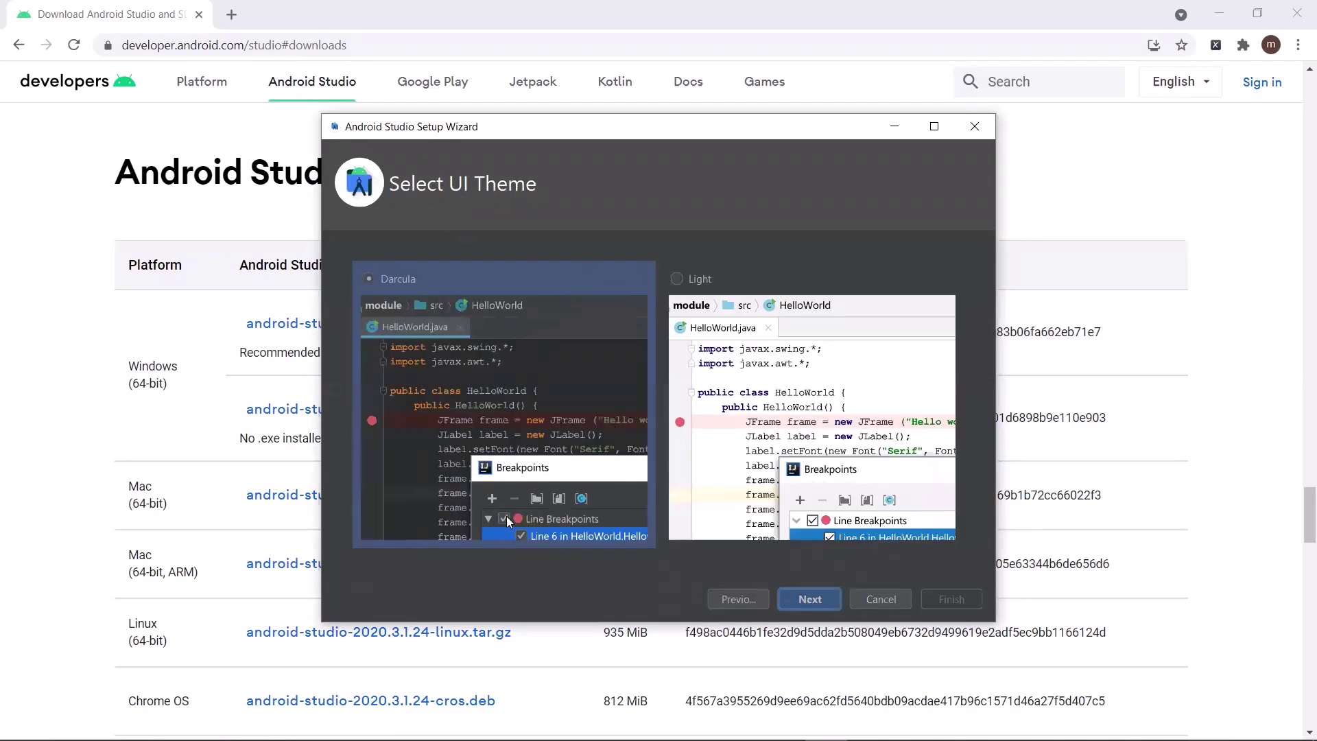
Preview the Light UI theme, choose Darcula instead, and continue to the settings verification
{"action": "left_click", "coordinate": [808, 365]}
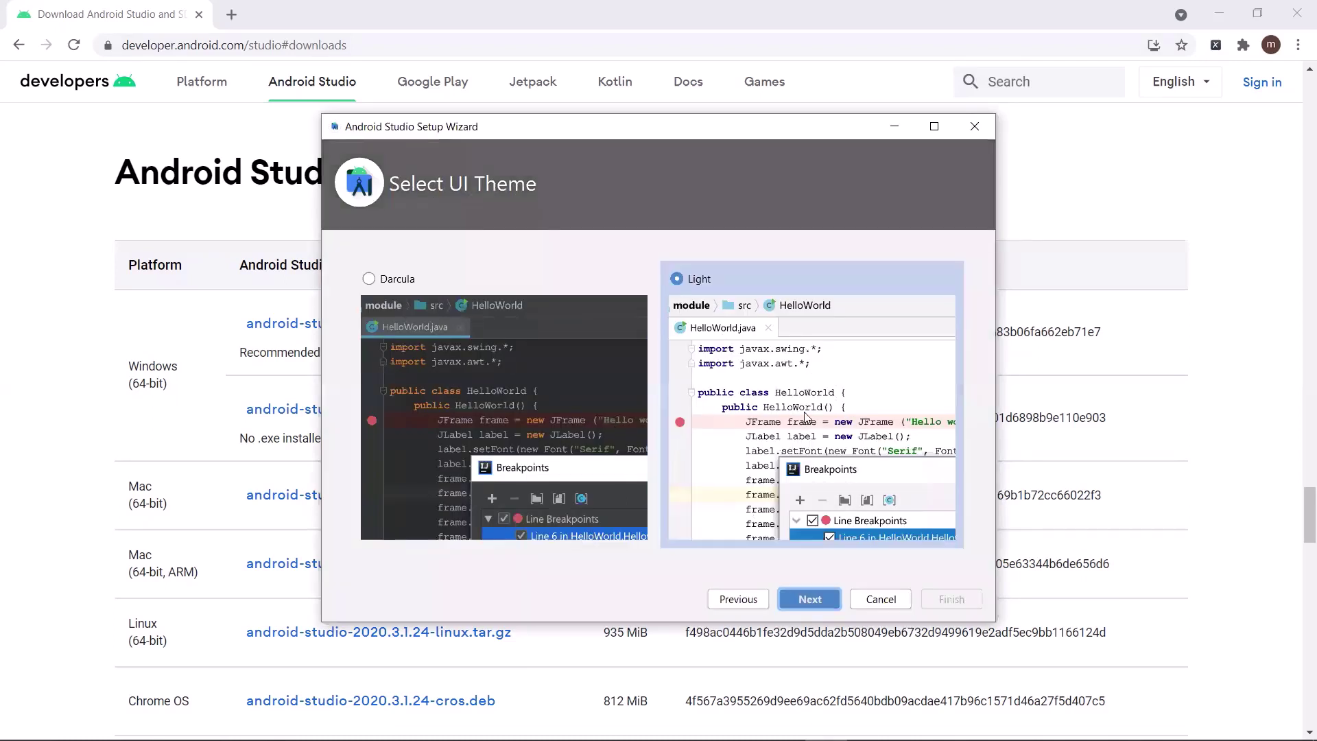
{"action": "left_click", "coordinate": [402, 311]}
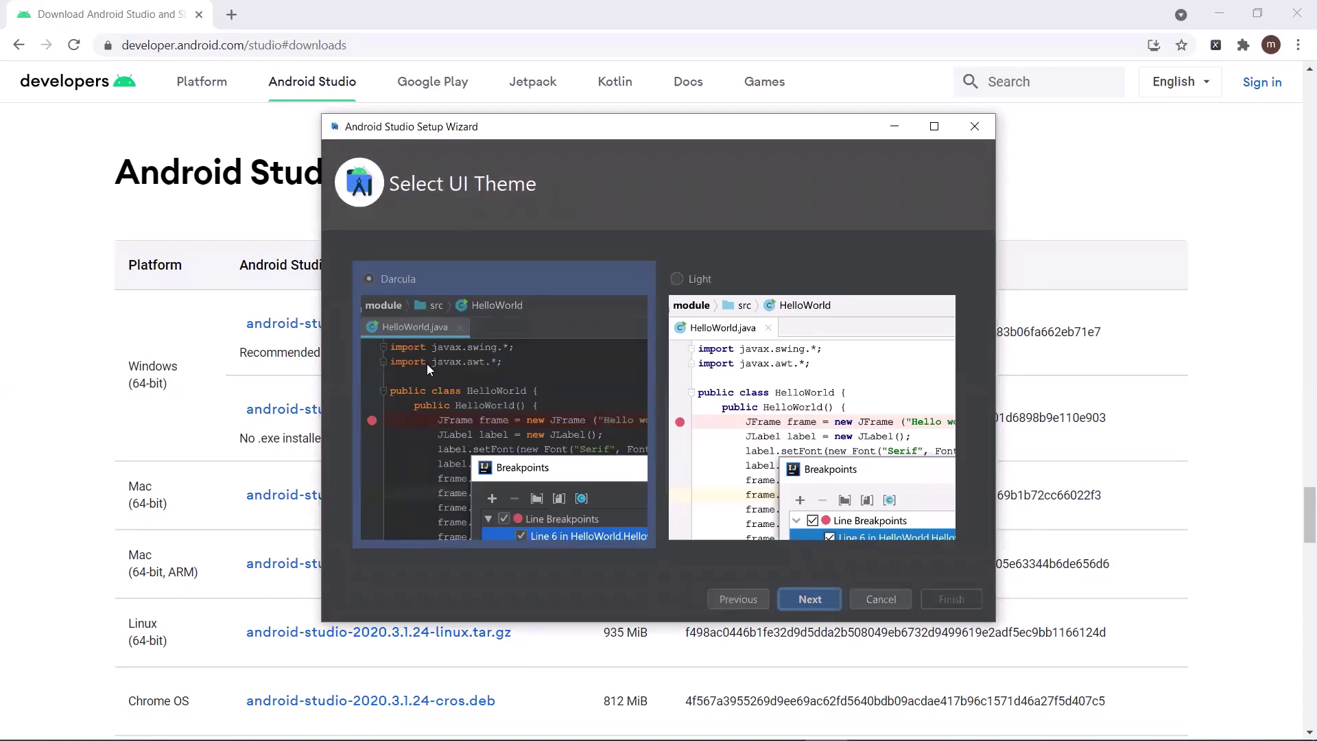
{"action": "left_click", "coordinate": [810, 599]}
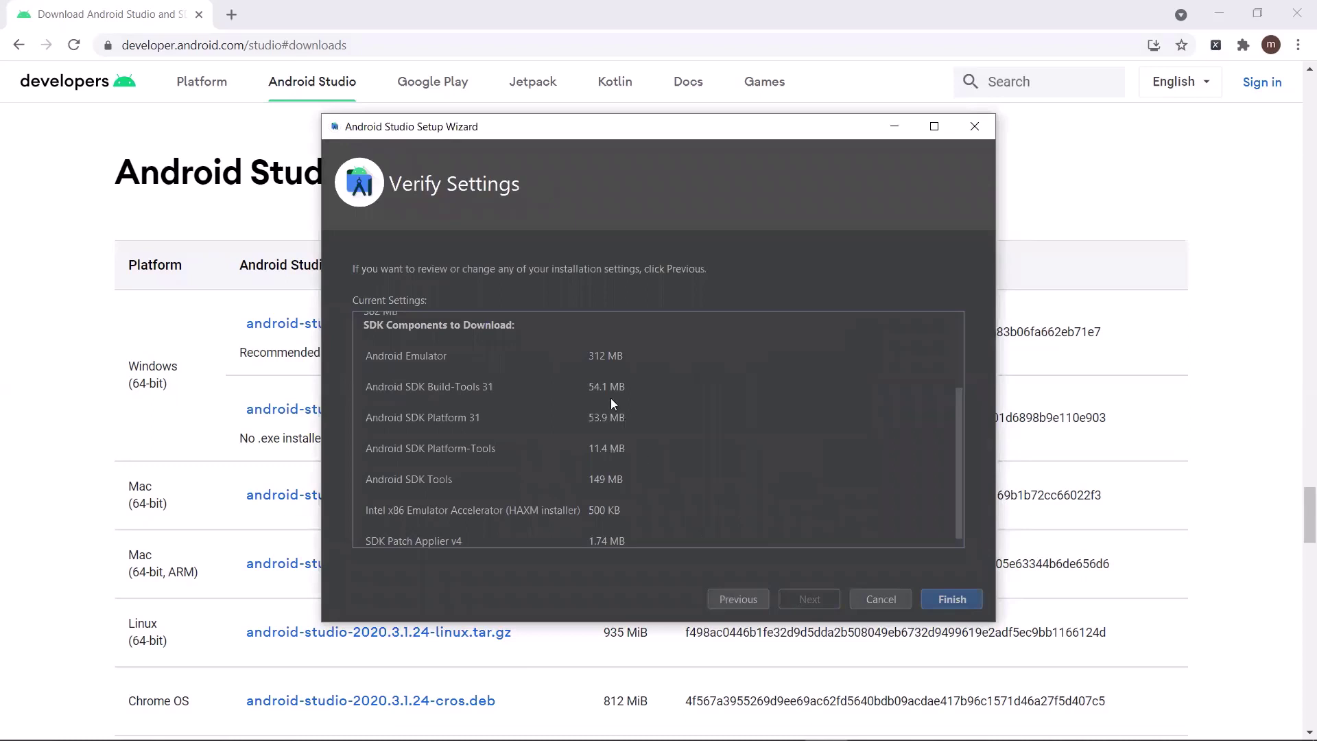
Review the SDK components to download and finish the Android Studio Setup Wizard
{"action": "scroll", "coordinate": [480, 411], "scroll_direction": "down", "scroll_amount": 1}
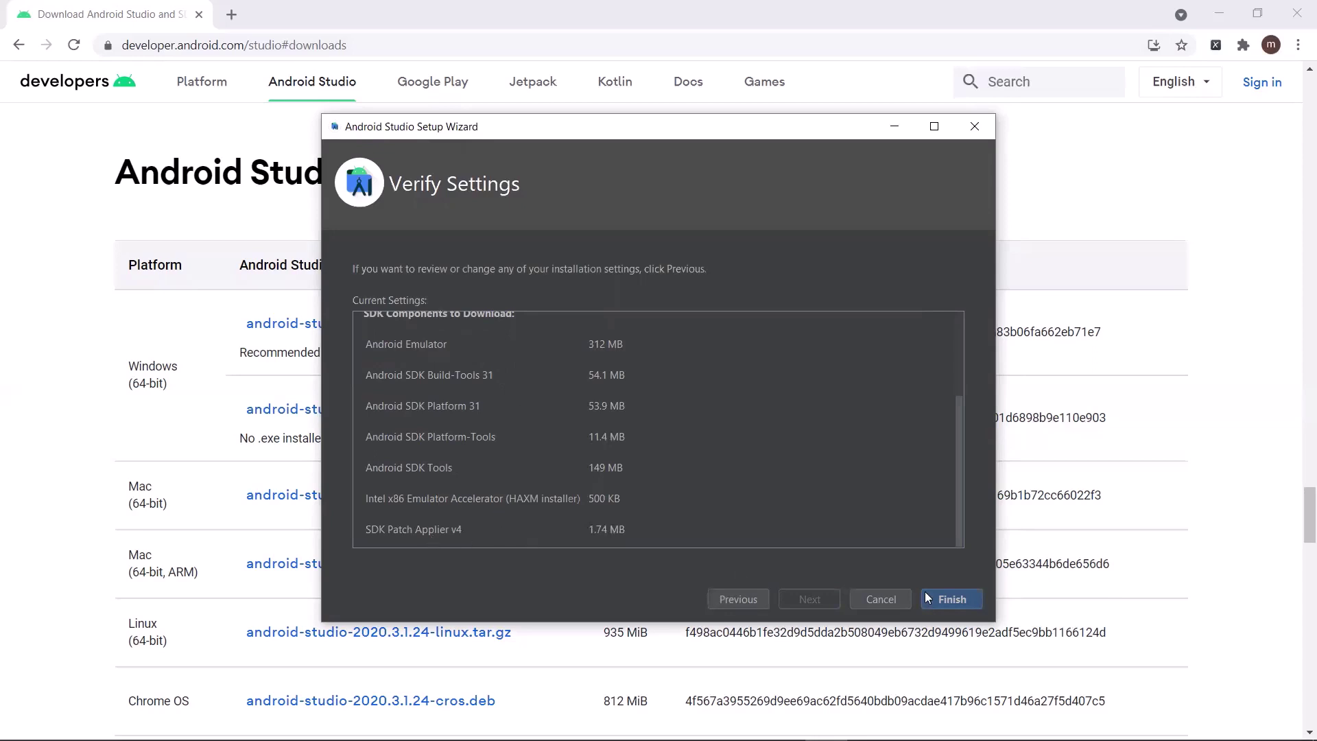
{"action": "left_click", "coordinate": [967, 600]}
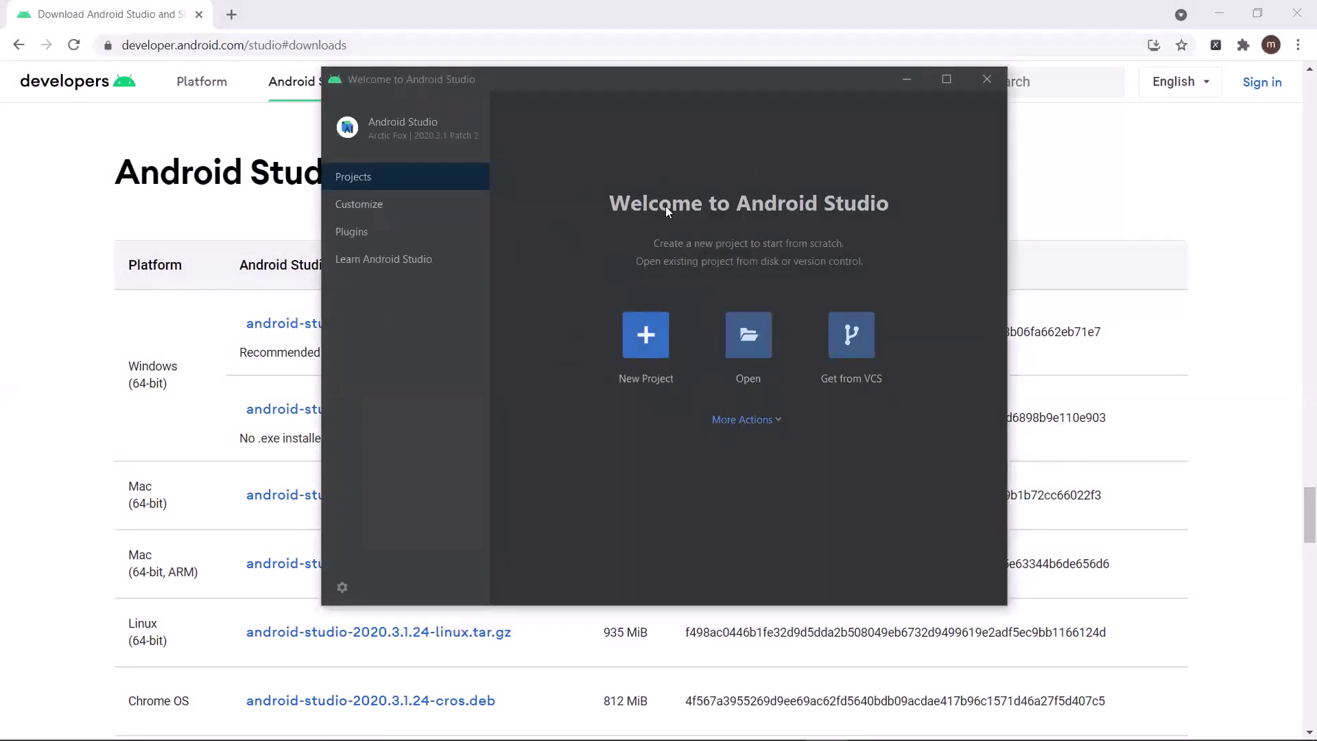
Look over the Customize options and the list of additional actions on the Android Studio welcome screen
{"action": "left_click", "coordinate": [363, 204]}
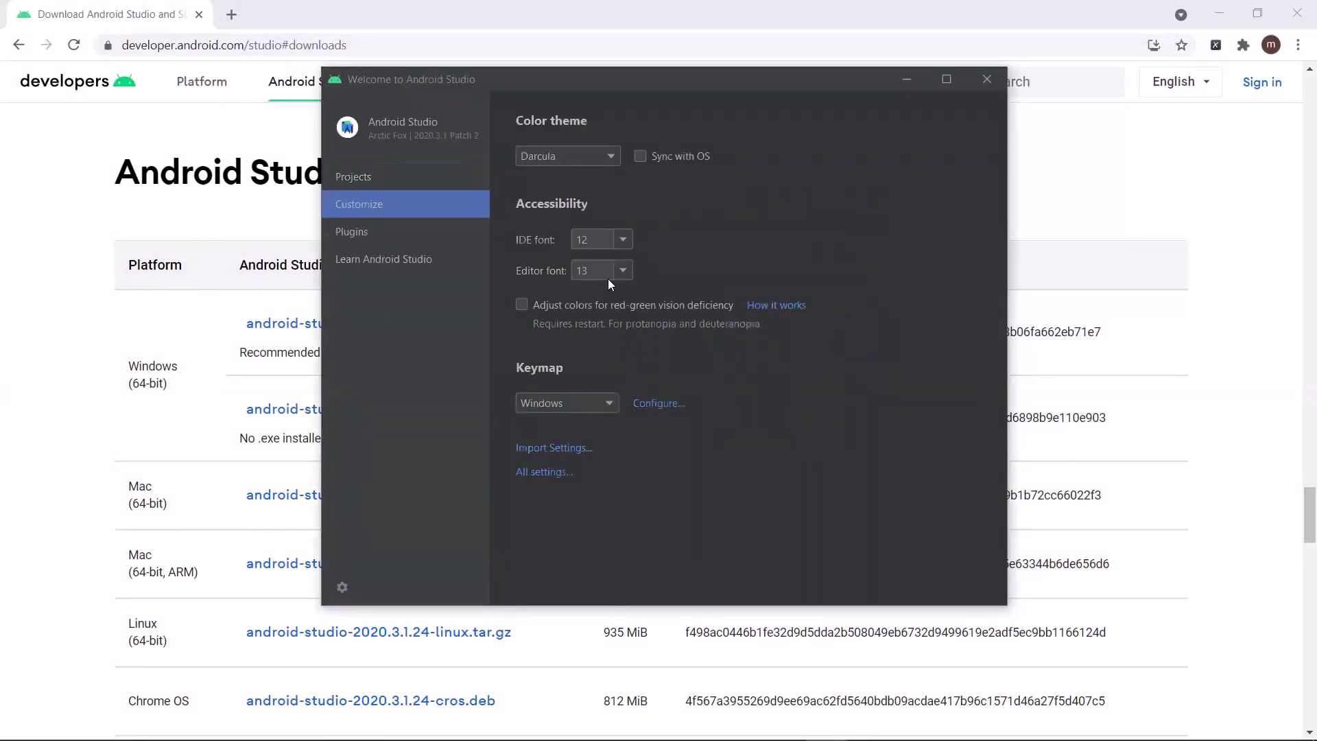
{"action": "left_click", "coordinate": [394, 180]}
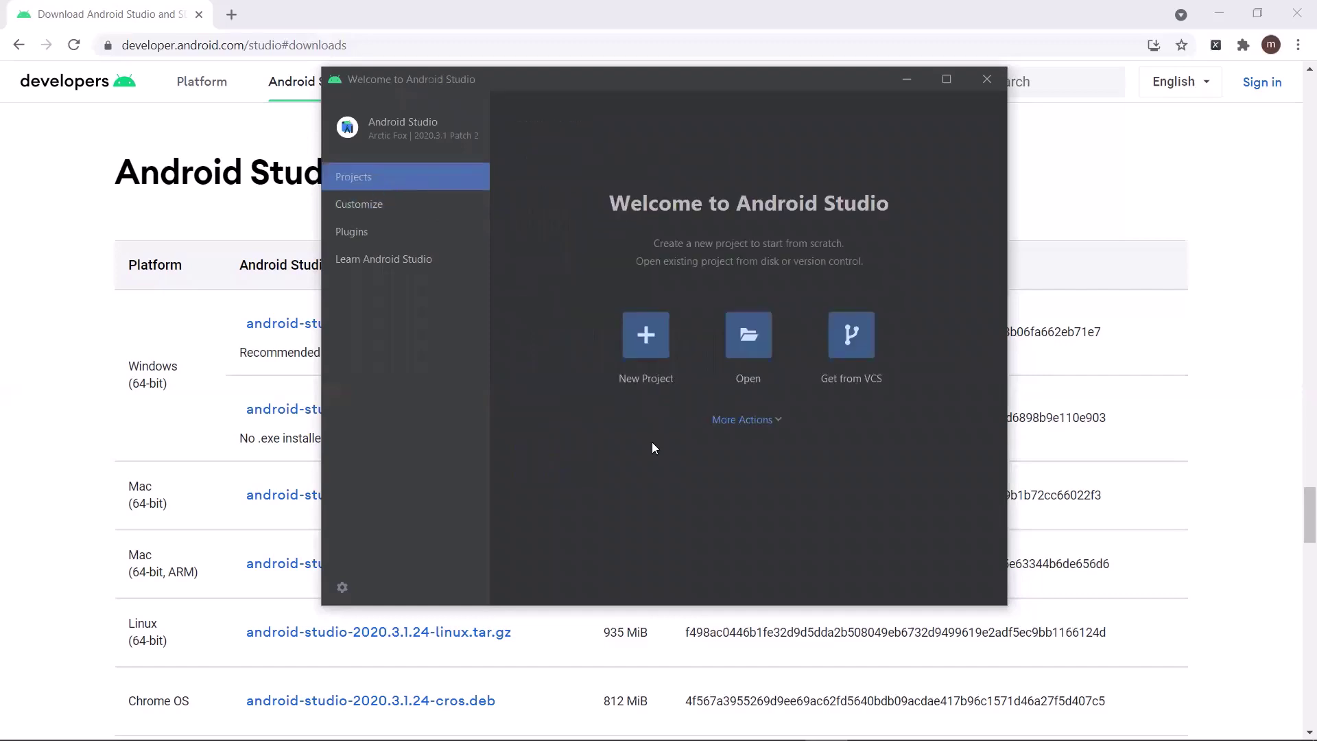
{"action": "left_click", "coordinate": [776, 420]}
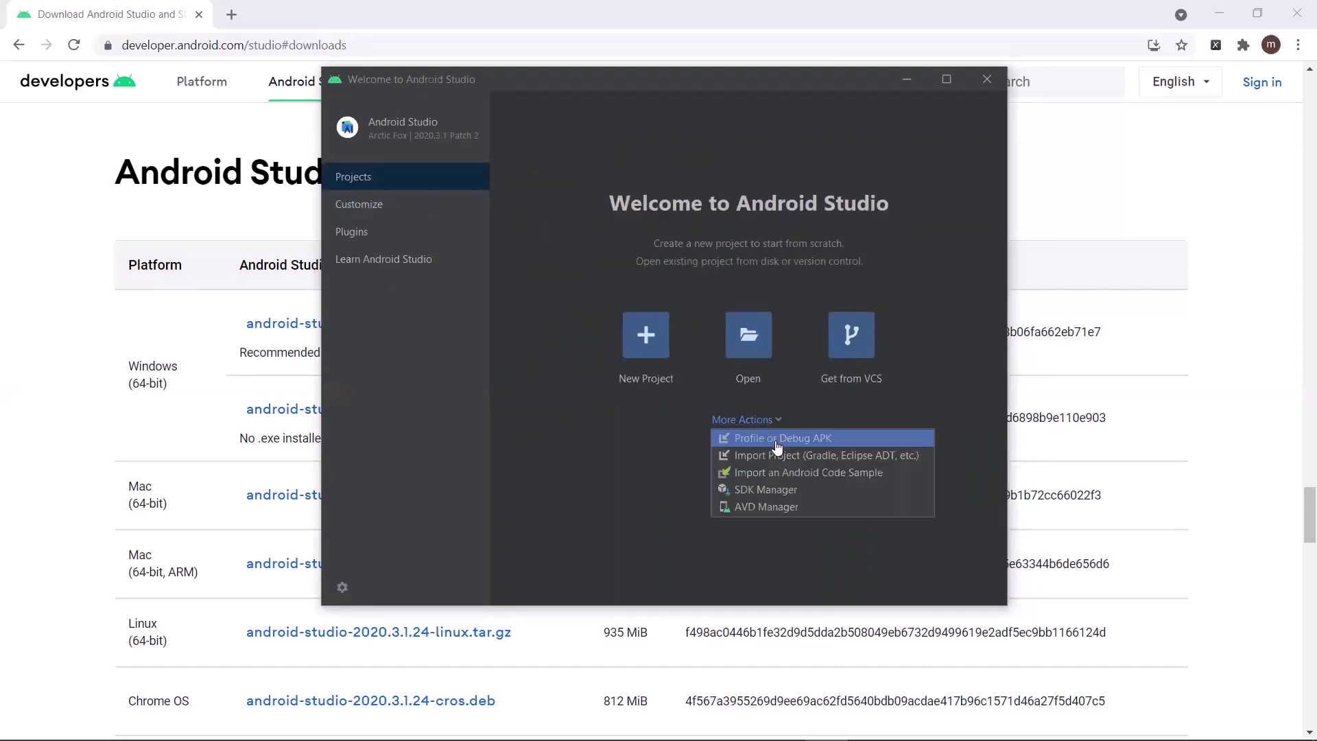
{"action": "left_click", "coordinate": [692, 484]}
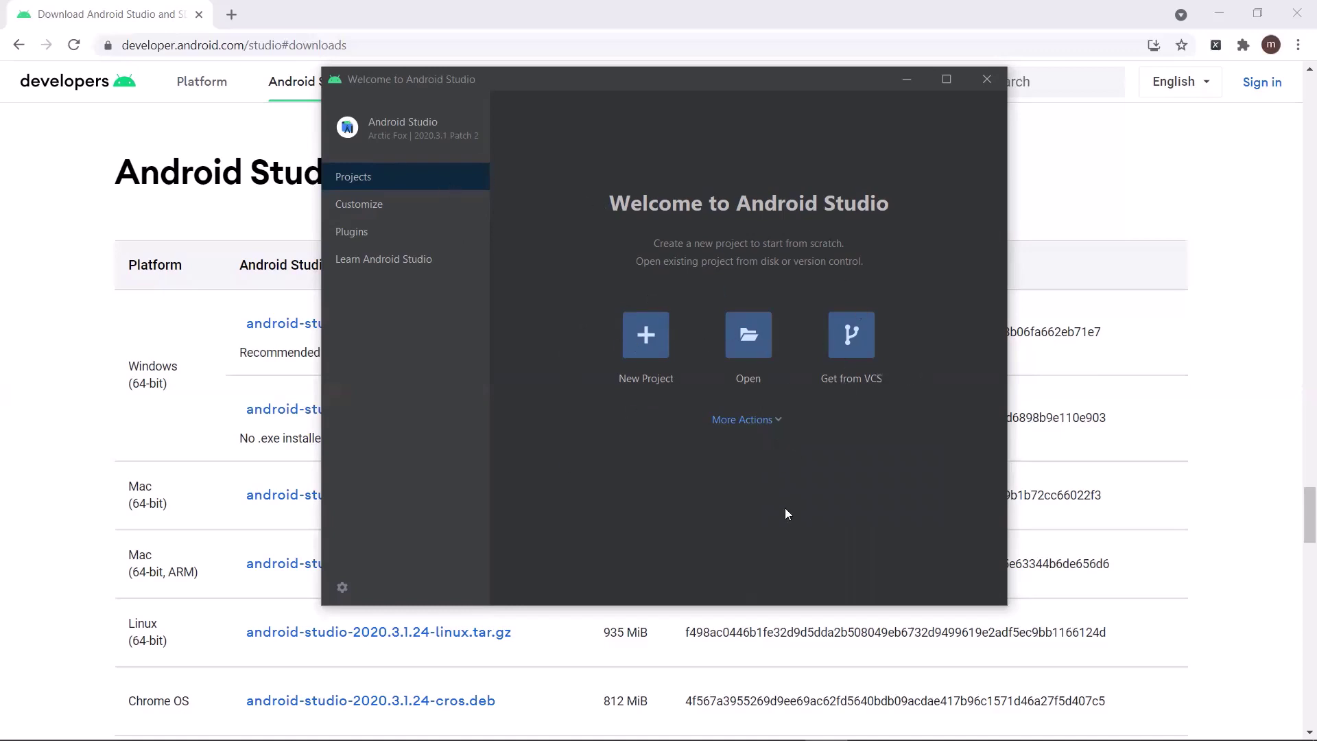
Open the SDK Manager and look through the list of Android SDK platforms
{"action": "left_click", "coordinate": [779, 423]}
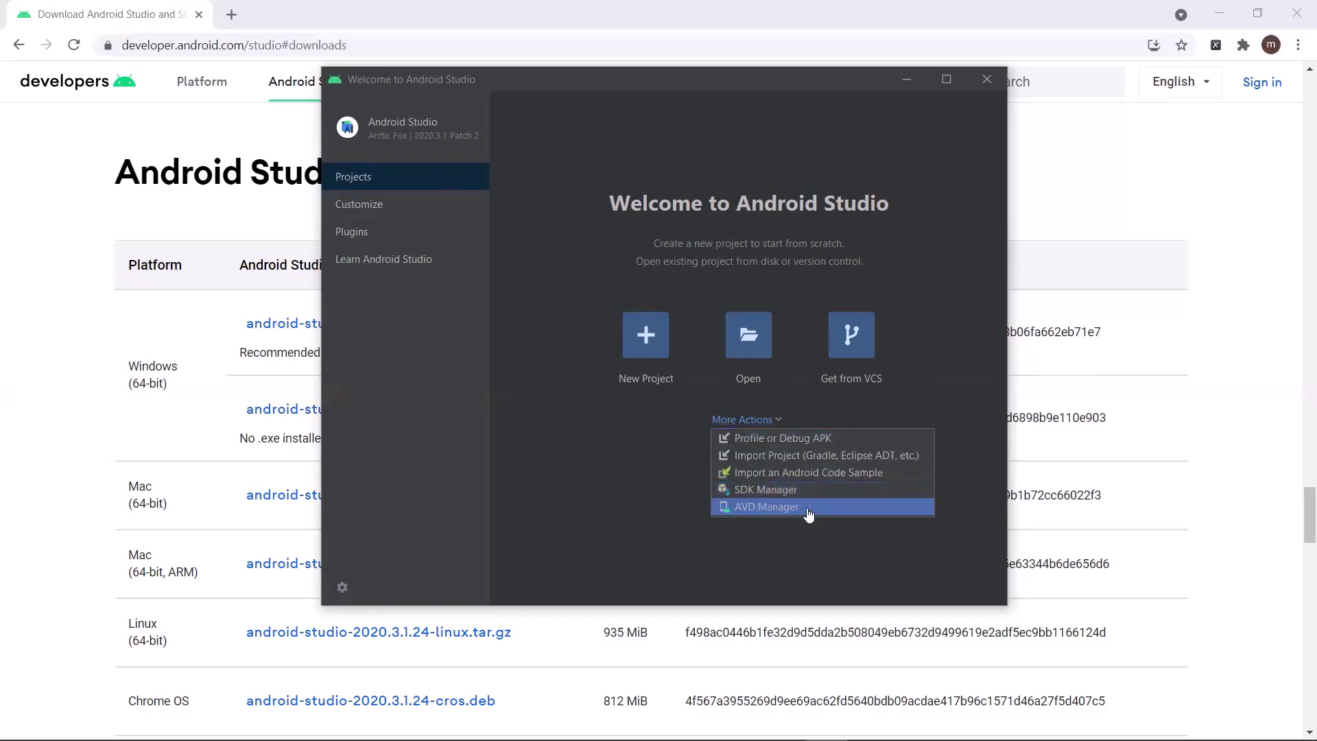
{"action": "left_click", "coordinate": [820, 491]}
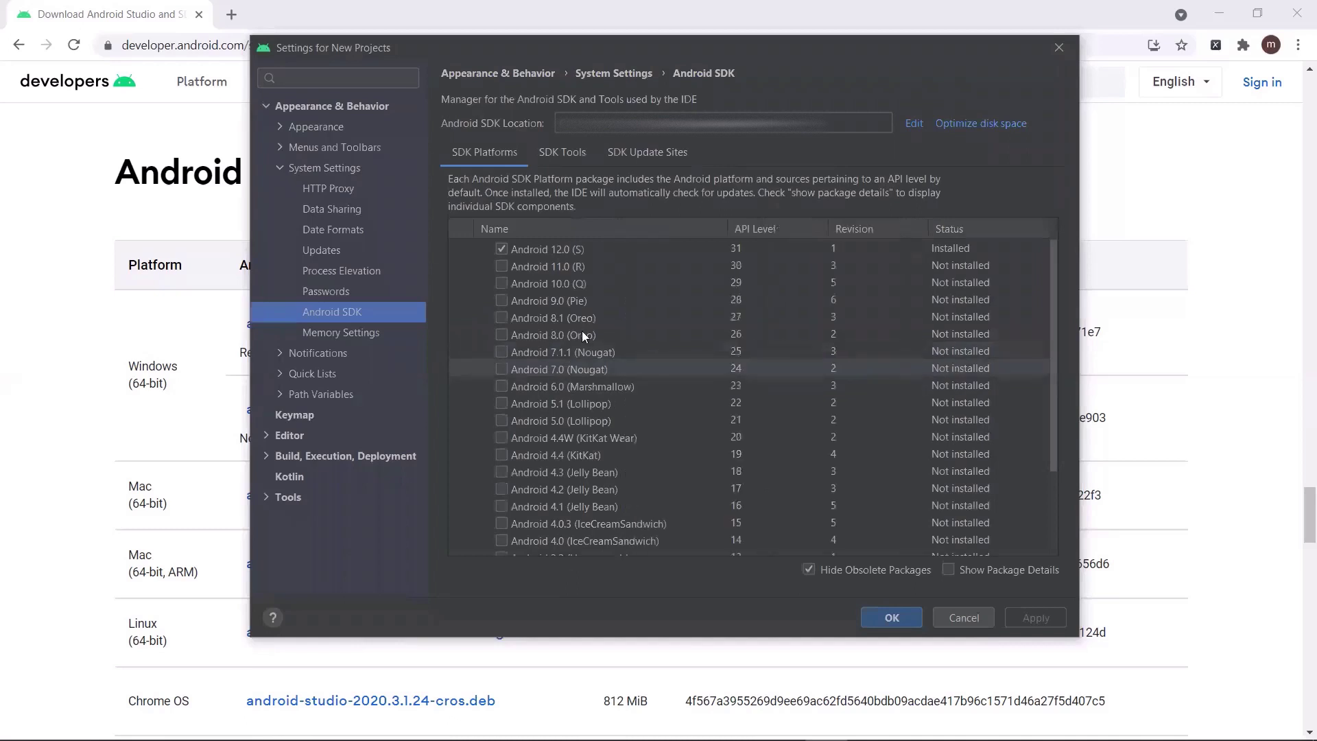
{"action": "left_click", "coordinate": [528, 251]}
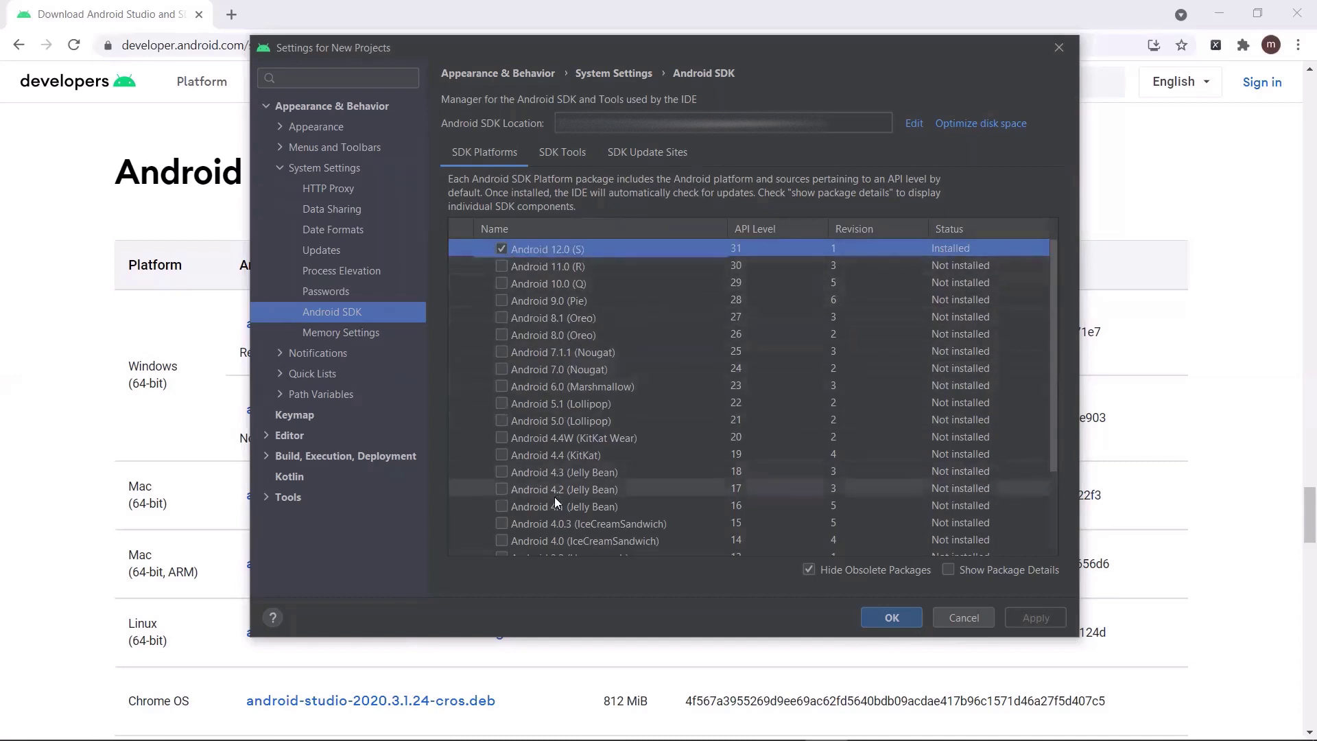
{"action": "scroll", "coordinate": [554, 500], "scroll_direction": "down", "scroll_amount": 5}
{"action": "scroll", "coordinate": [611, 526], "scroll_direction": "up", "scroll_amount": 5}
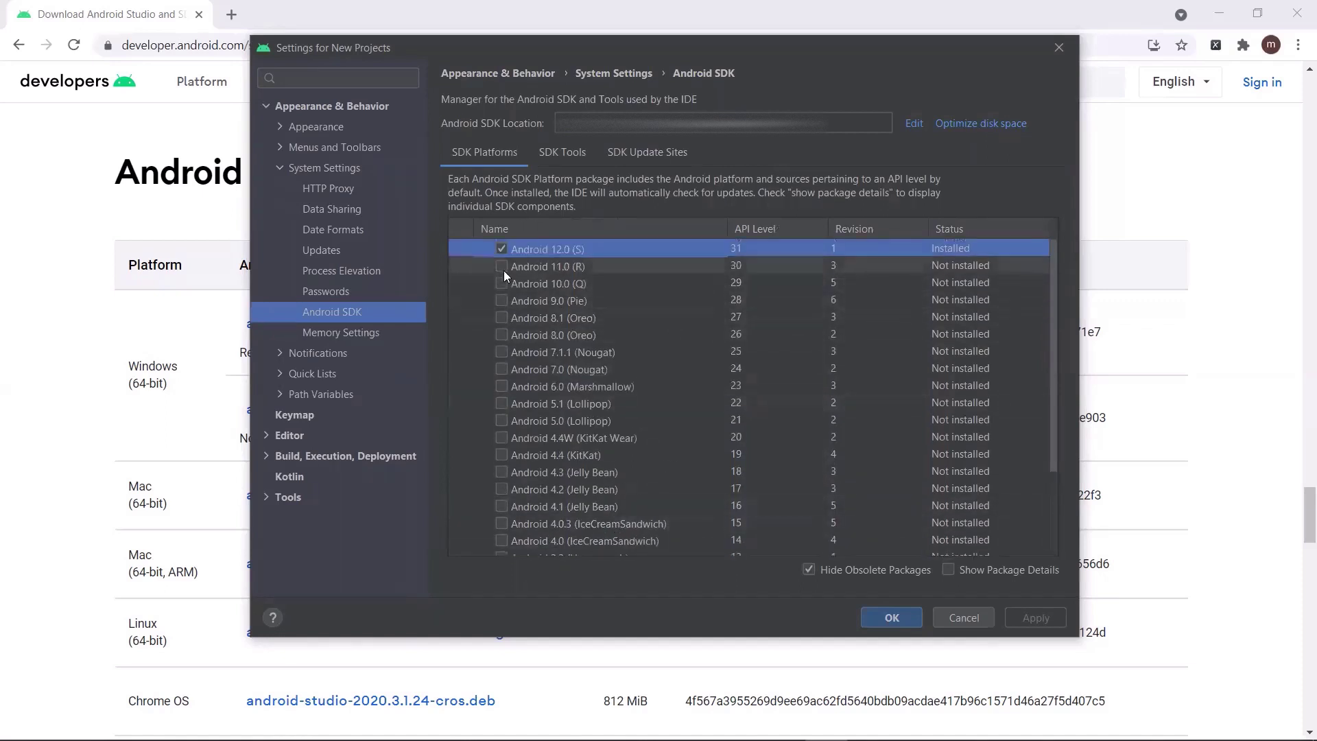
Mark the Android 11.0 (R) platform for installation, look through the older platforms, and clear the mark again
{"action": "left_click", "coordinate": [504, 269]}
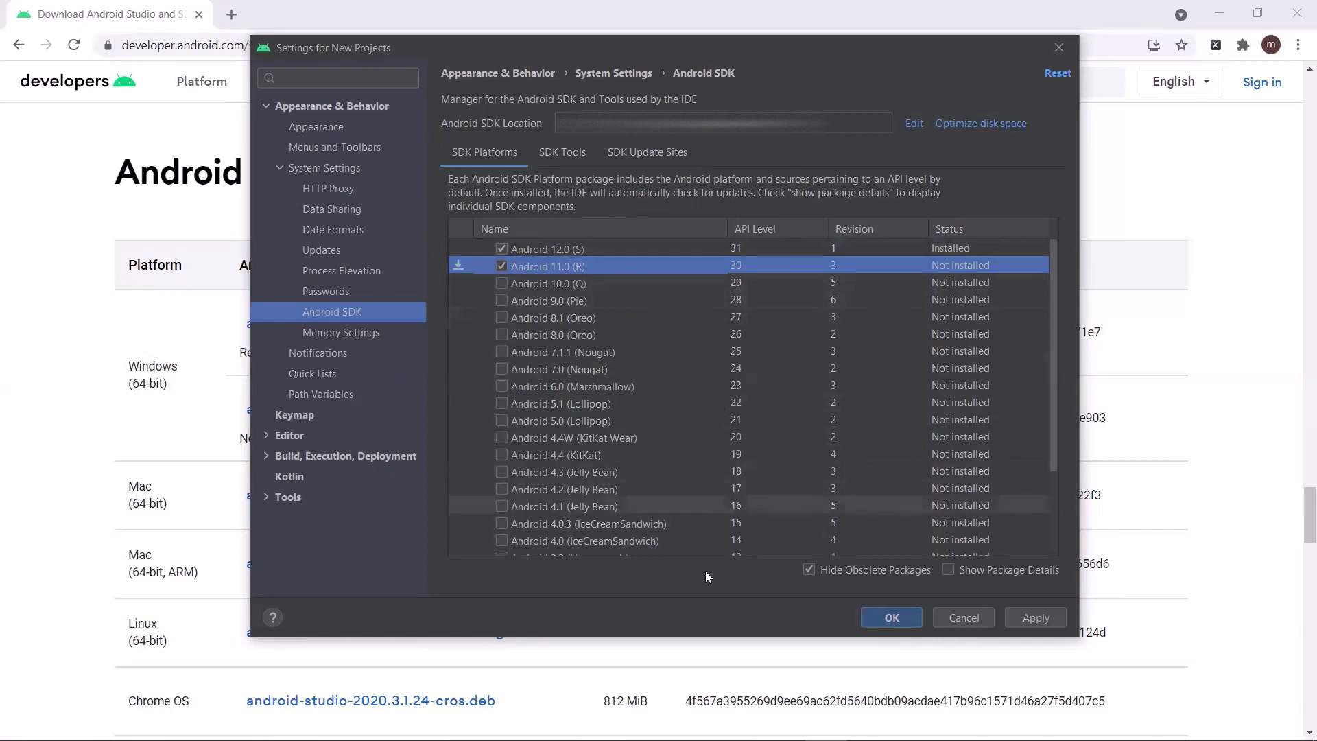
{"action": "scroll", "coordinate": [652, 475], "scroll_direction": "down", "scroll_amount": 1}
{"action": "scroll", "coordinate": [651, 475], "scroll_direction": "down", "scroll_amount": 2}
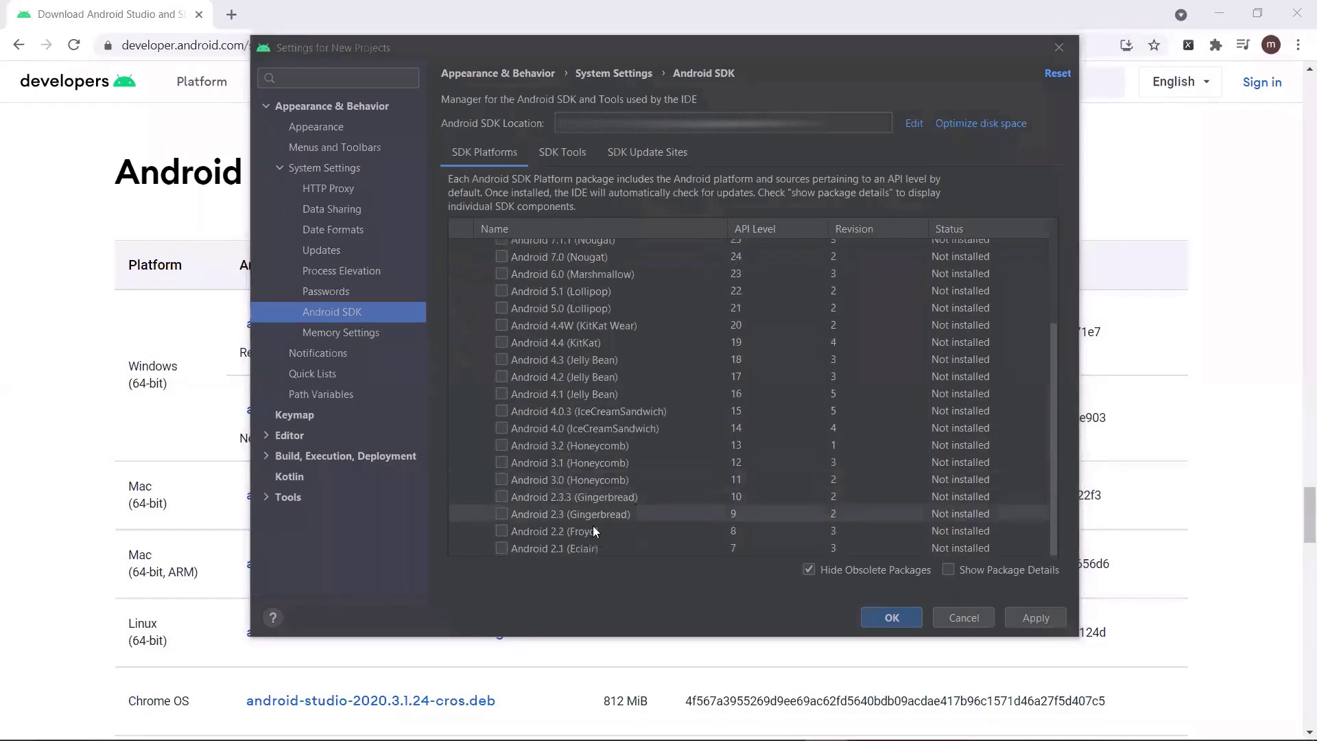
{"action": "scroll", "coordinate": [615, 295], "scroll_direction": "up", "scroll_amount": 3}
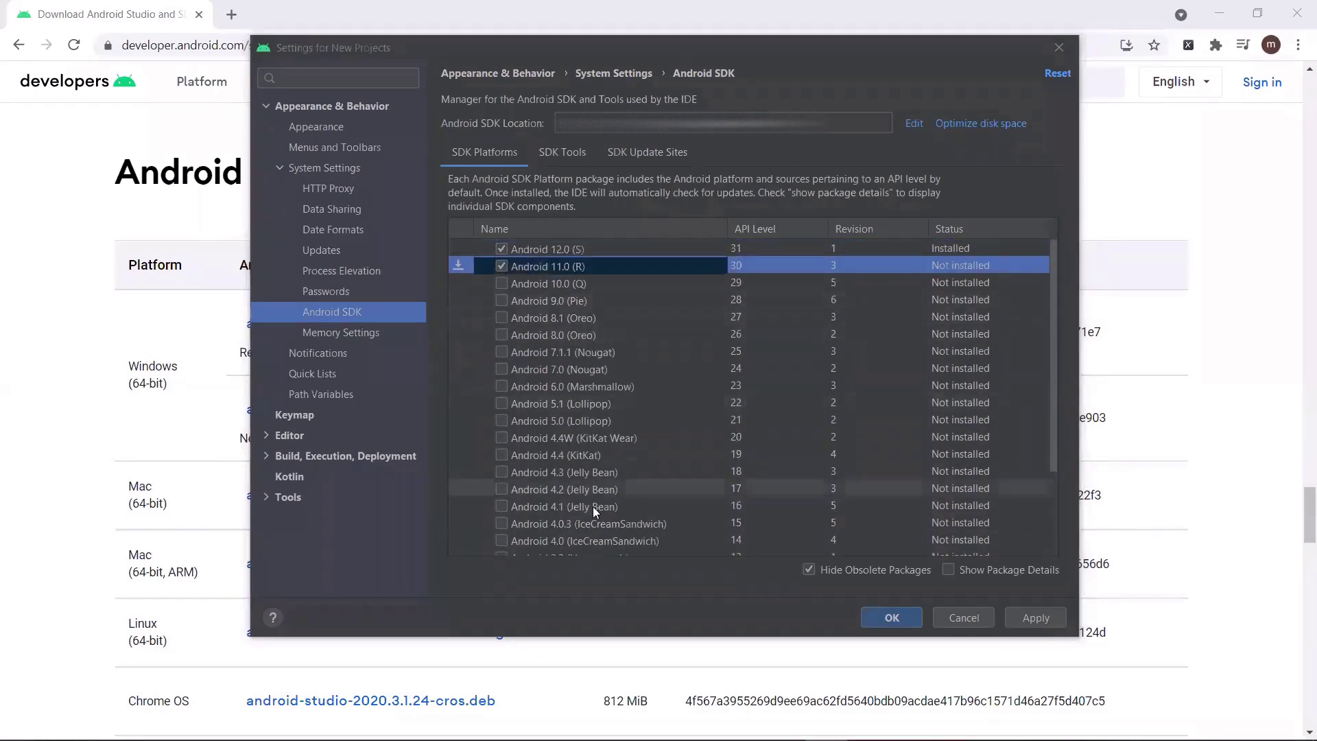
{"action": "left_click", "coordinate": [579, 455]}
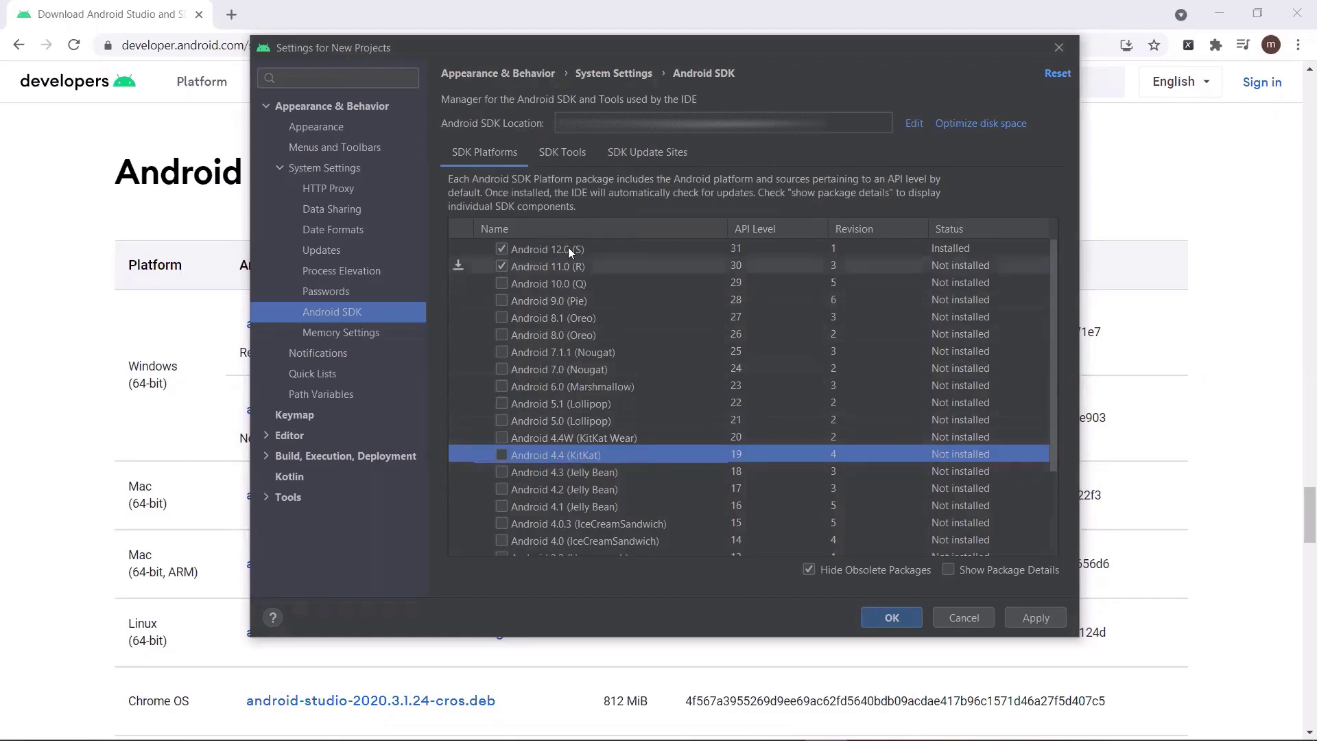
{"action": "left_click", "coordinate": [494, 265]}
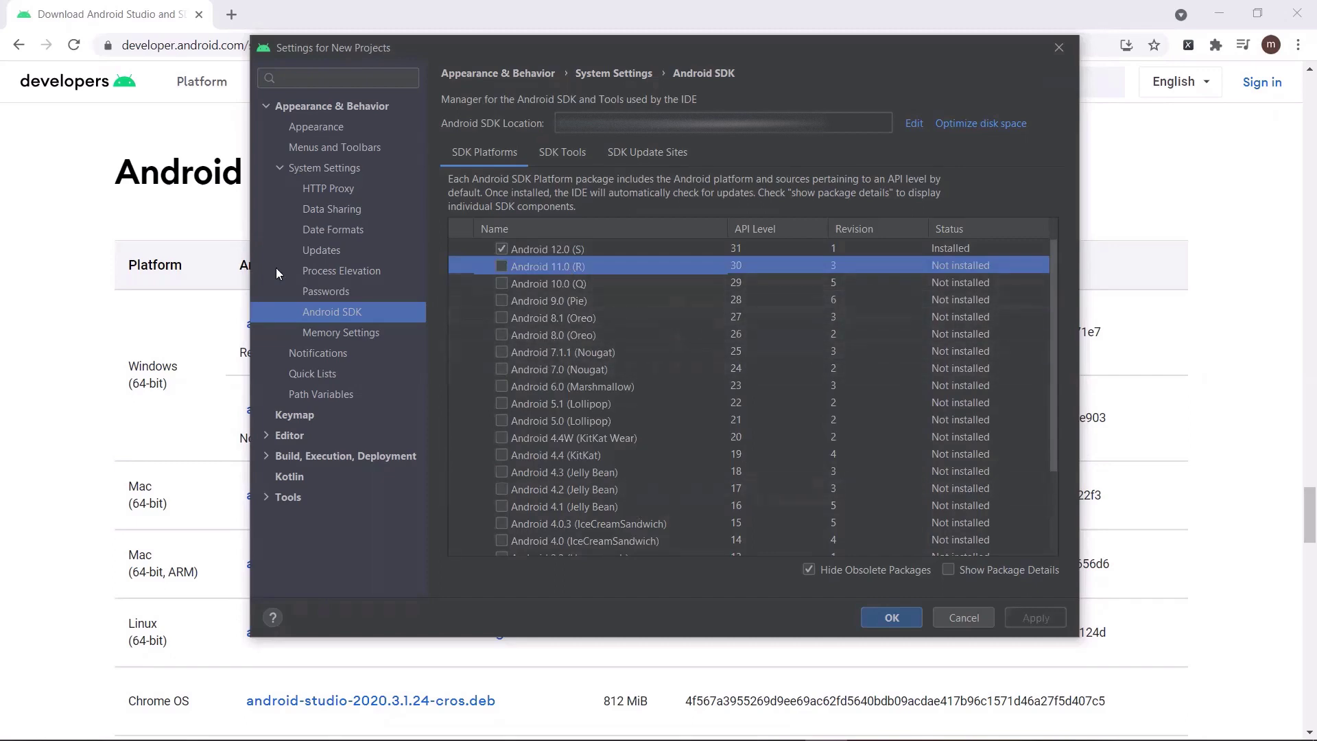
{"action": "left_click", "coordinate": [36, 294]}
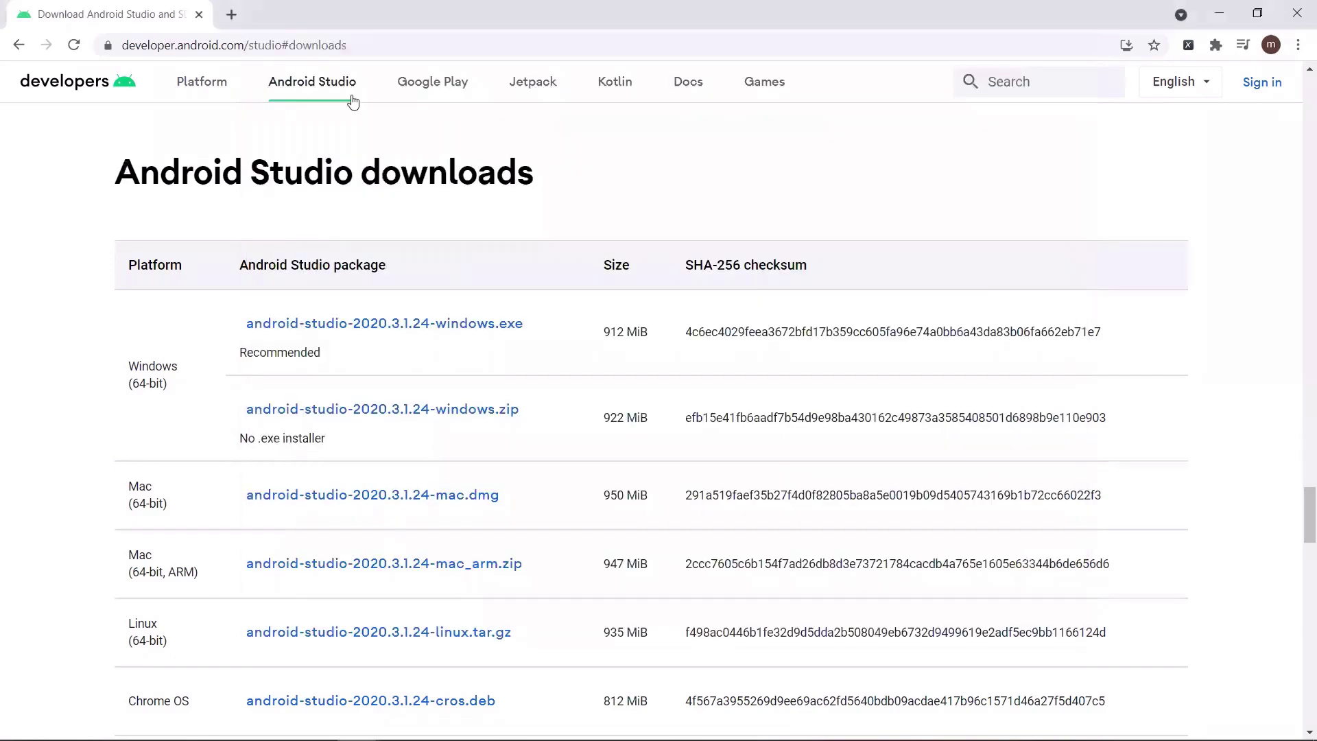
{"action": "left_click", "coordinate": [365, 46]}
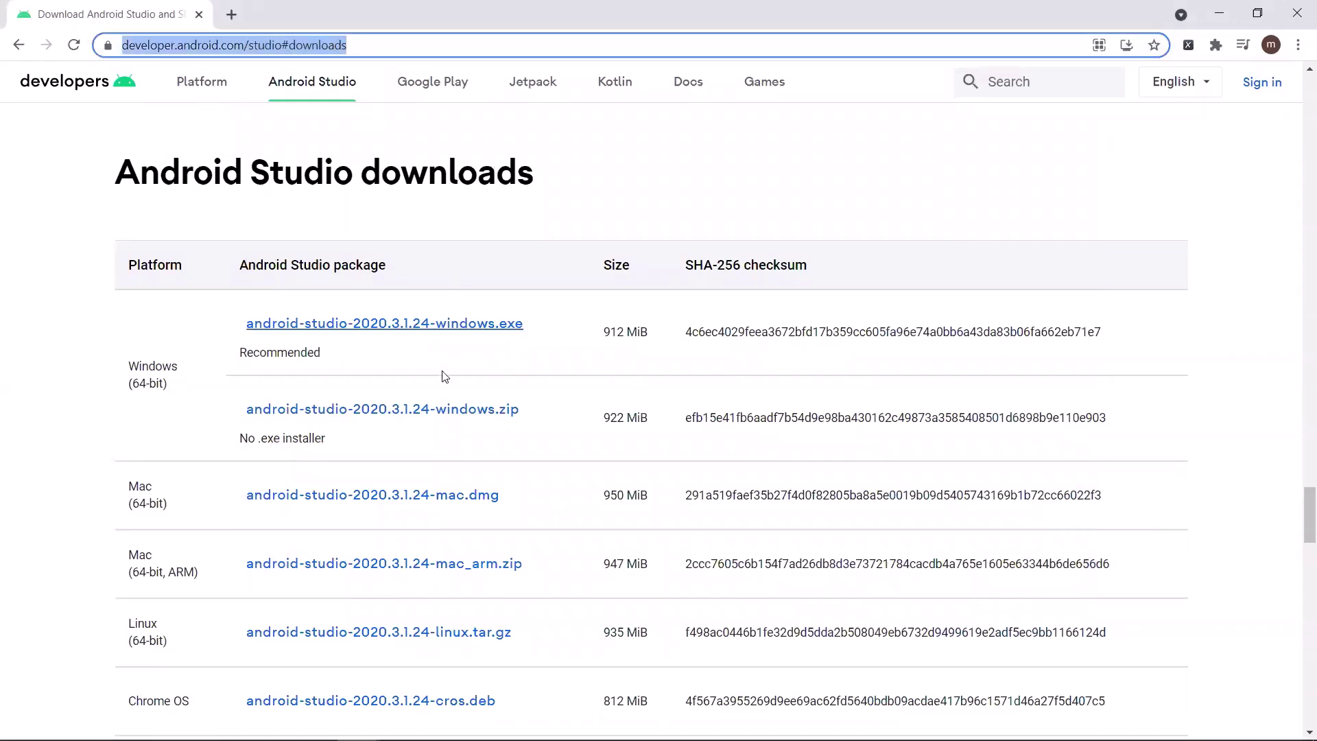
{"action": "key", "text": "BackSpace"}
{"action": "type", "text": "https://appium.io/"}
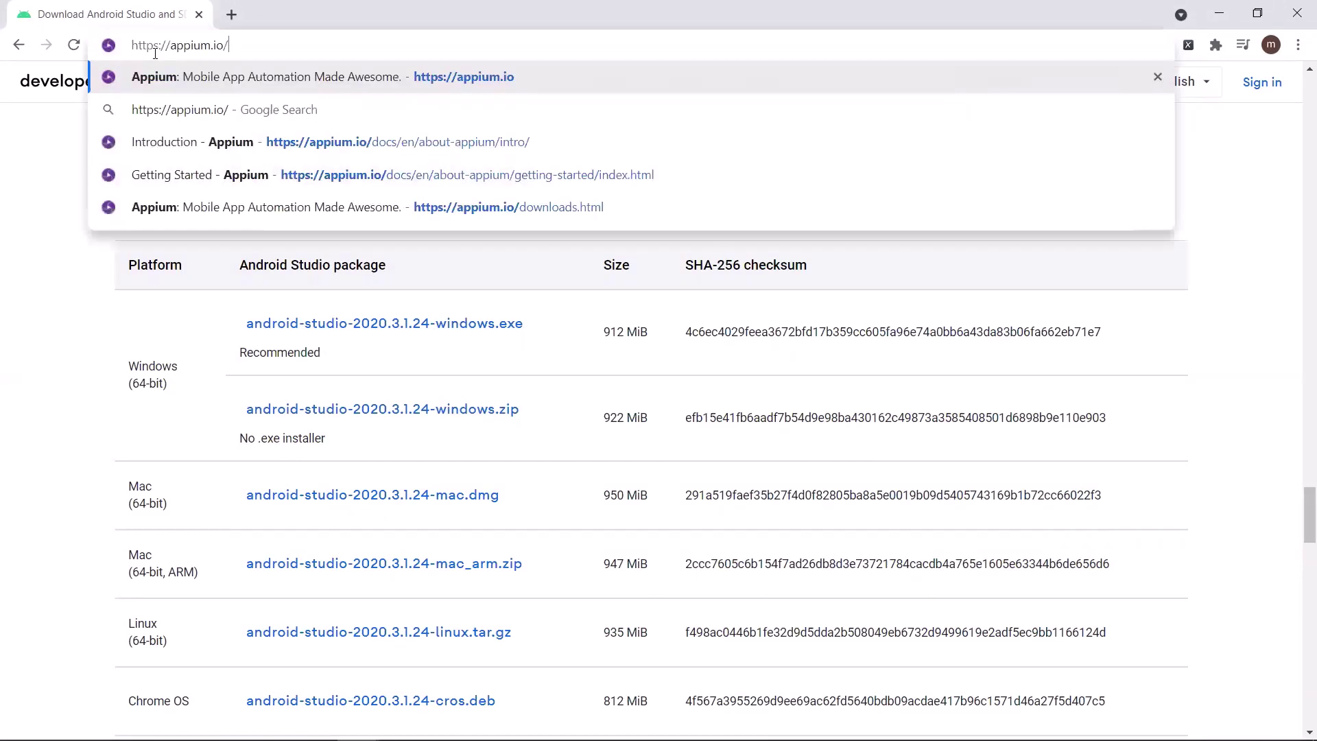
{"action": "key", "text": "Return"}
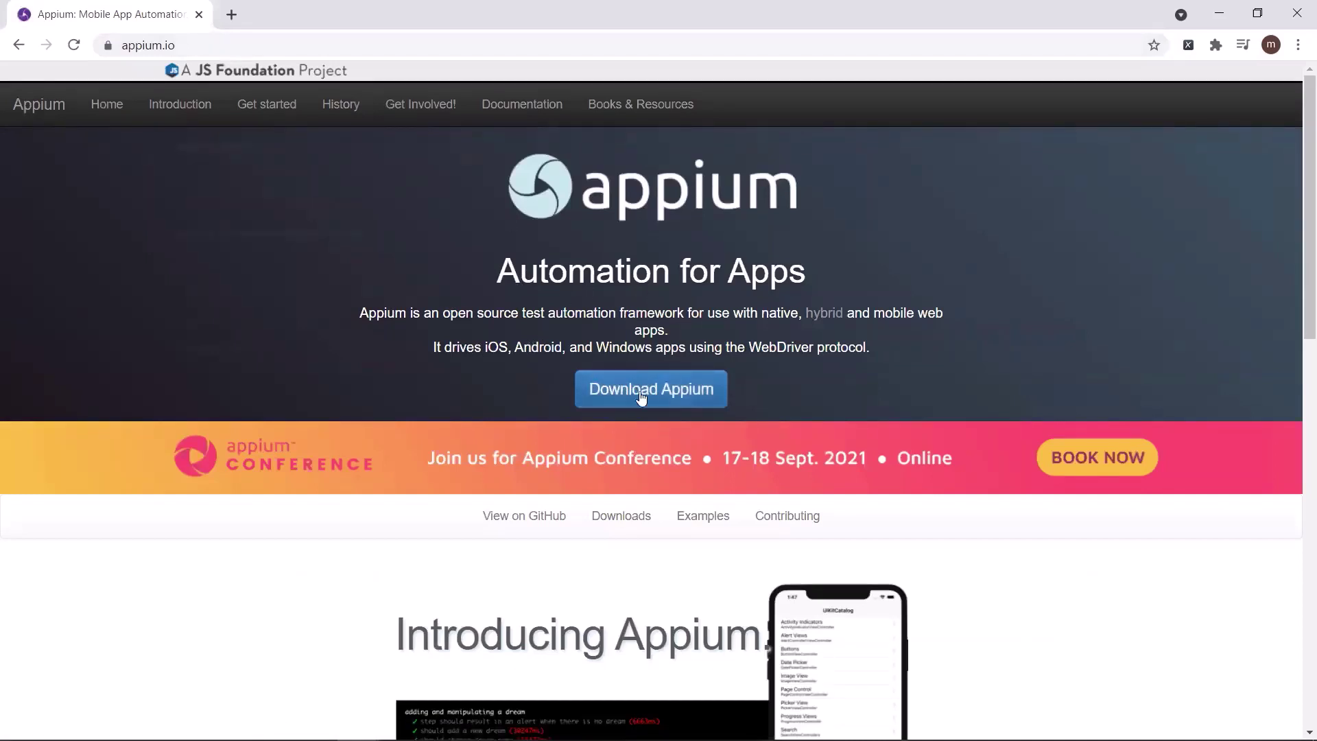
Go to the Appium download page on GitHub and download Appium-windows-1.21.0.exe
{"action": "left_click", "coordinate": [652, 392]}
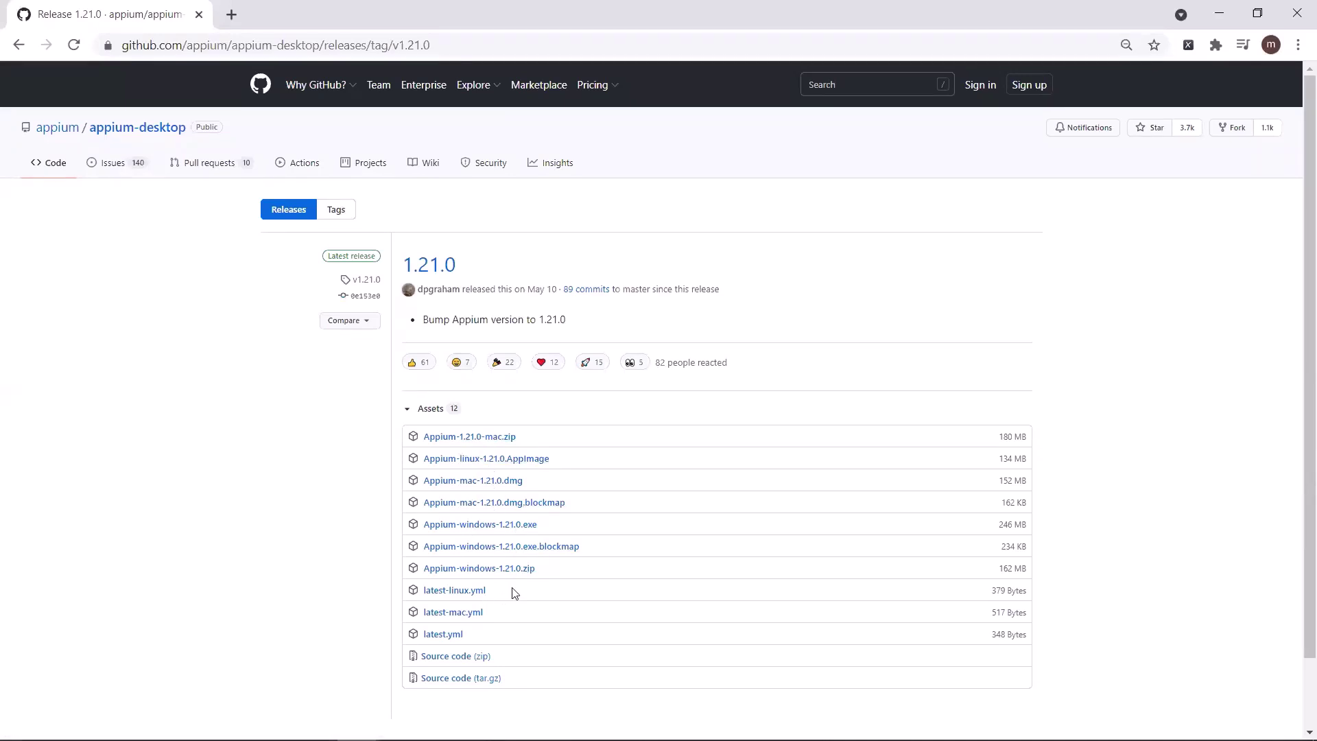
{"action": "left_click", "coordinate": [515, 529]}
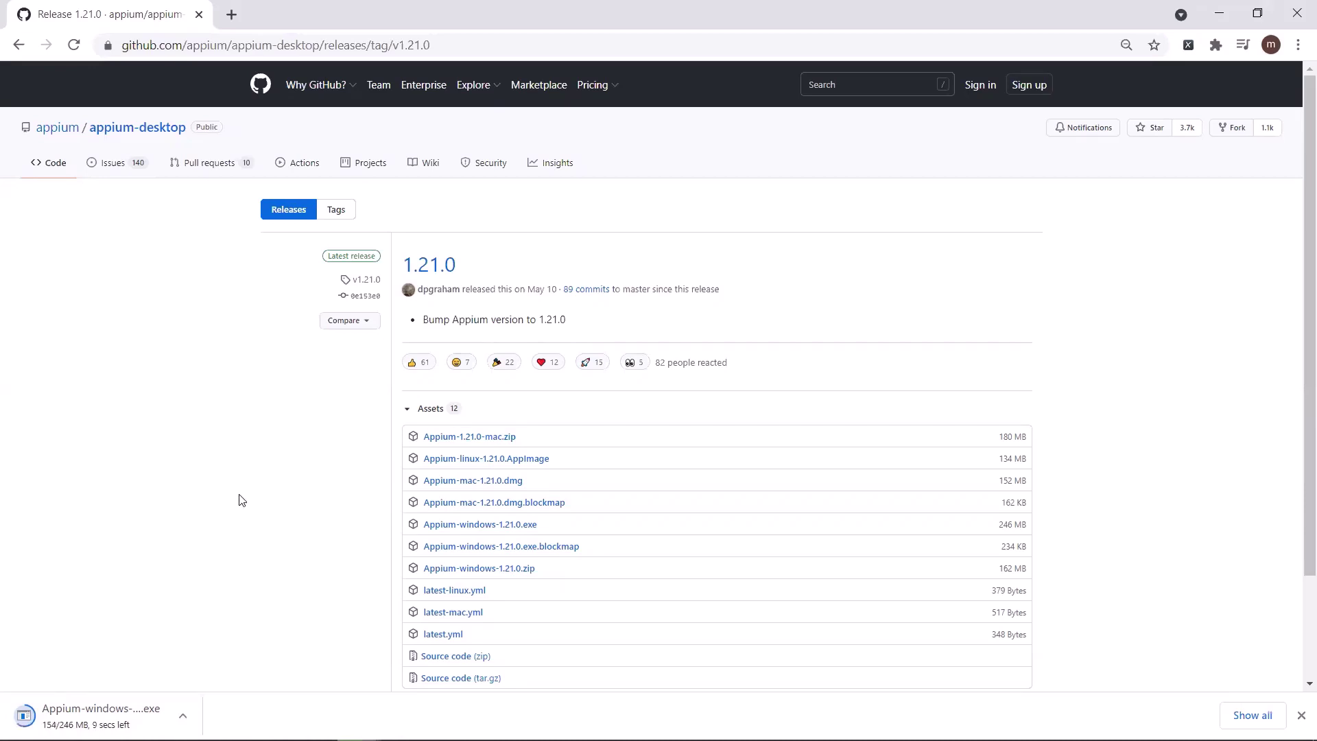
{"action": "scroll", "coordinate": [240, 500], "scroll_direction": "down", "scroll_amount": 1}
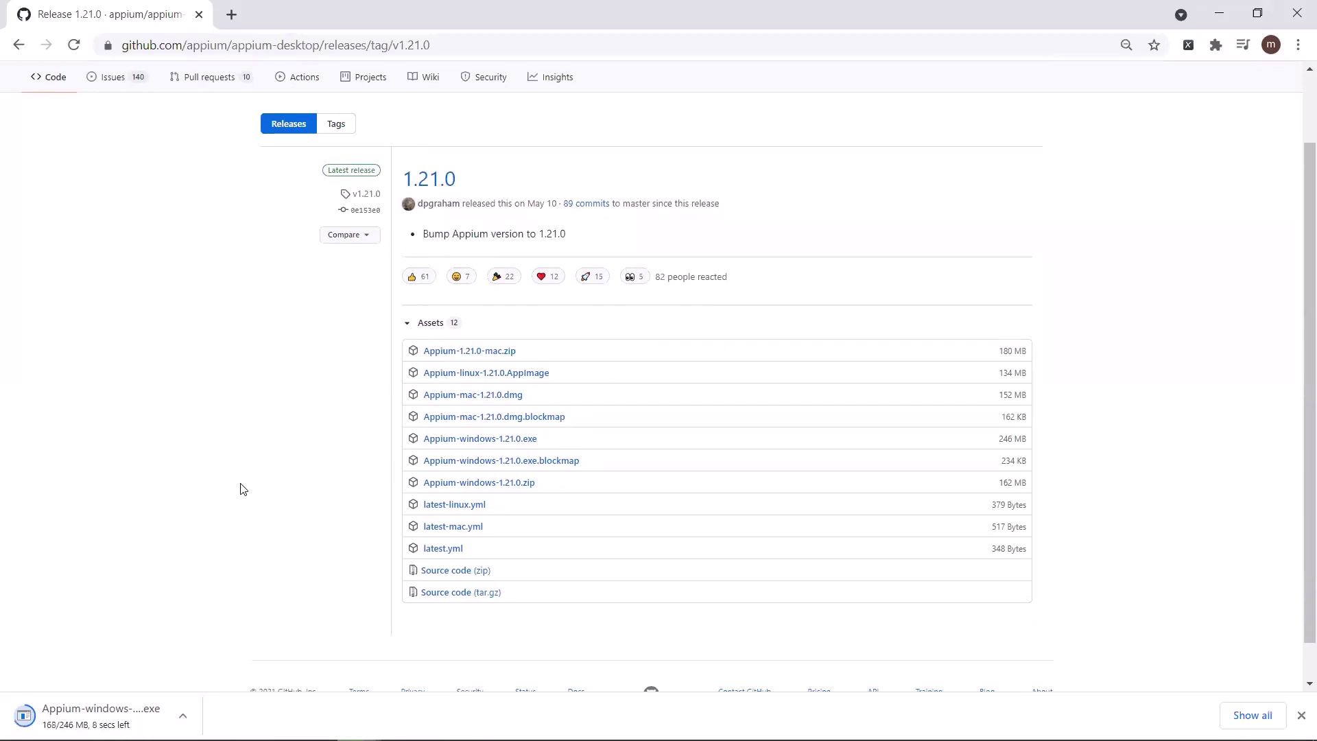
{"action": "scroll", "coordinate": [253, 434], "scroll_direction": "up", "scroll_amount": 1}
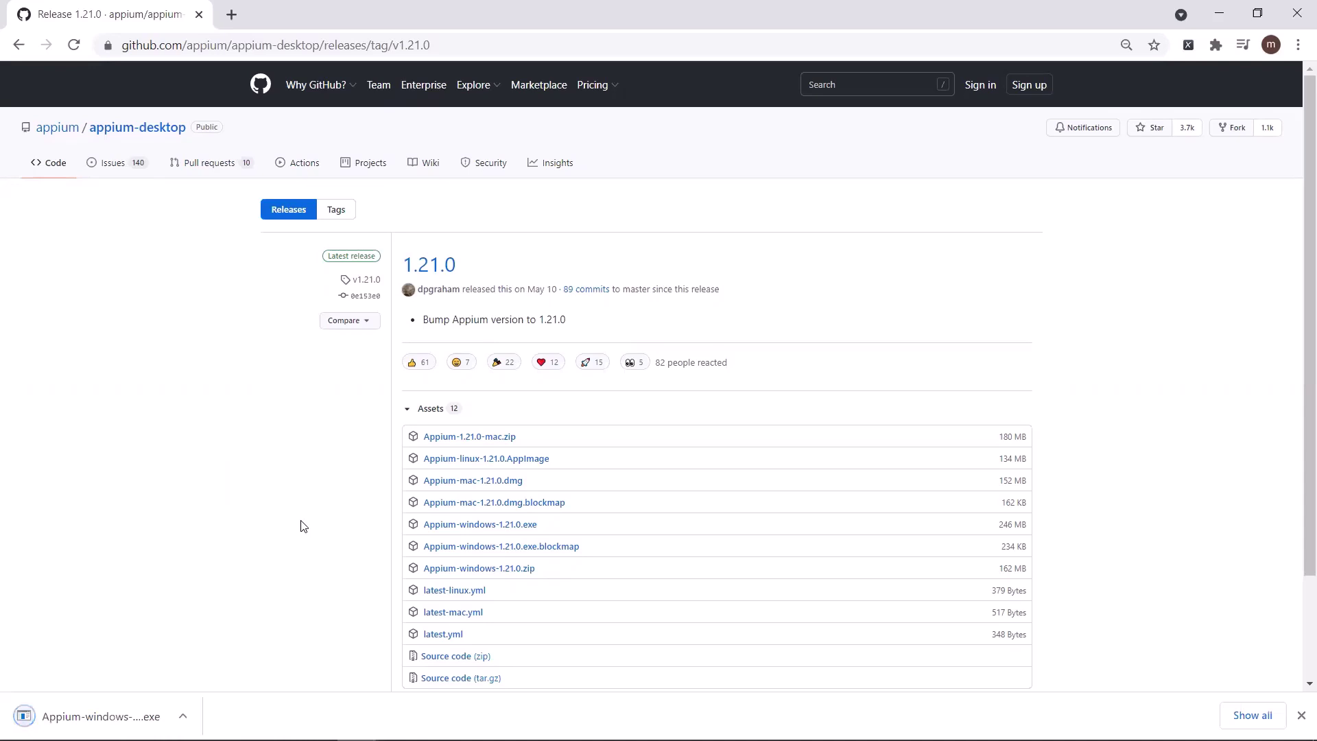
Run the downloaded Appium installer, install it only for the current user, and launch Appium when setup finishes
{"action": "left_click", "coordinate": [96, 716]}
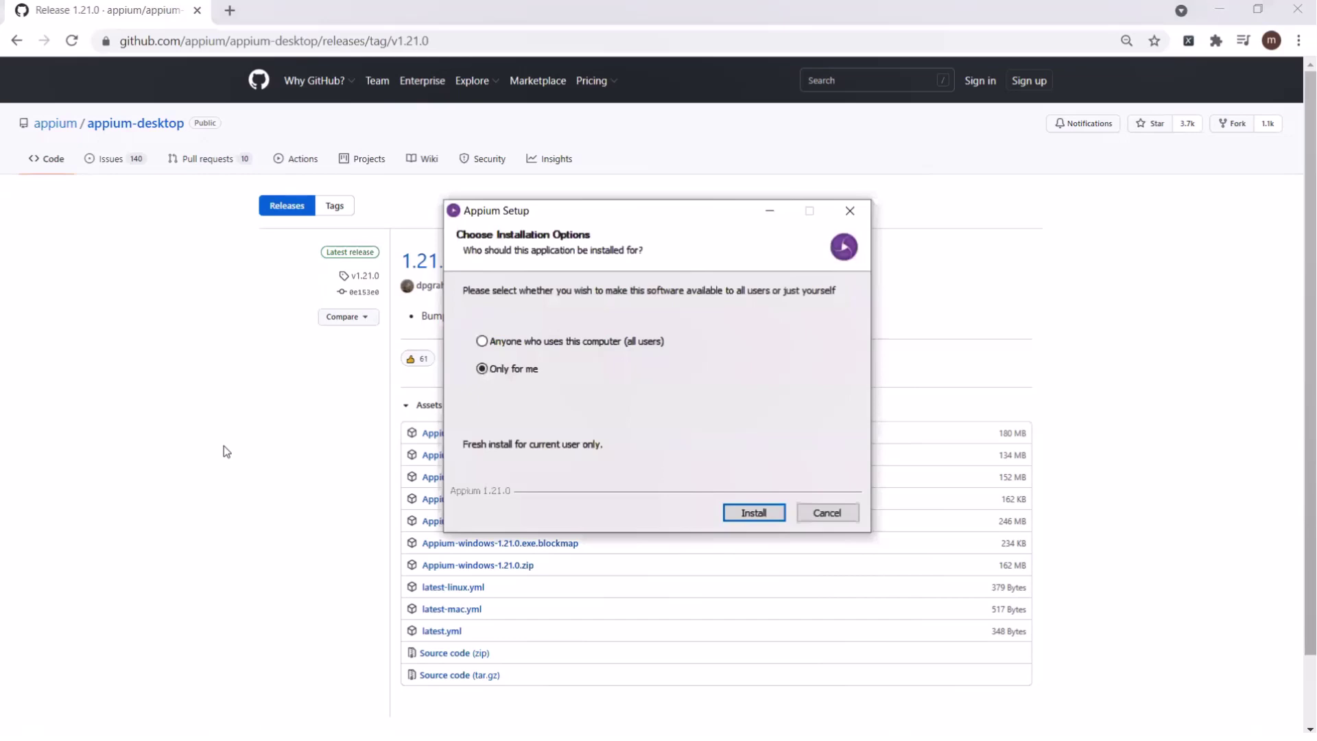
{"action": "key", "text": "Return"}
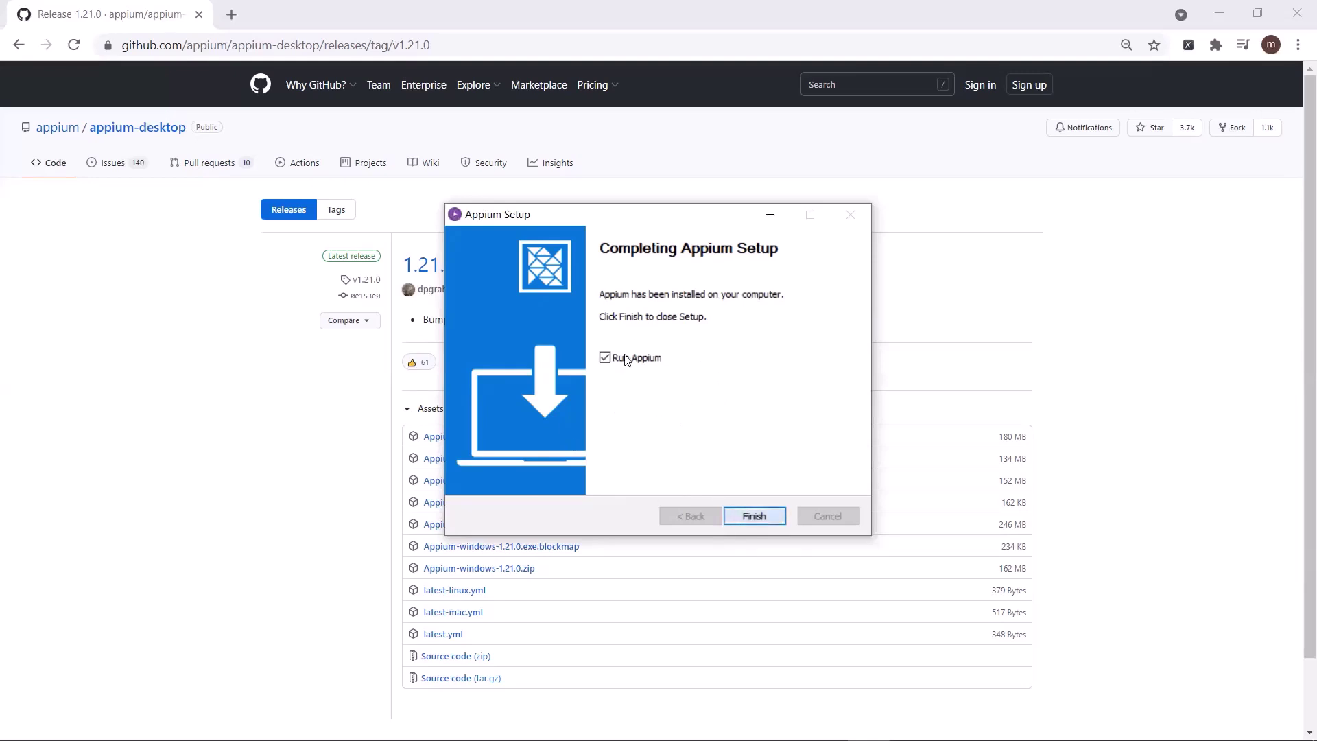
{"action": "left_click", "coordinate": [746, 521]}
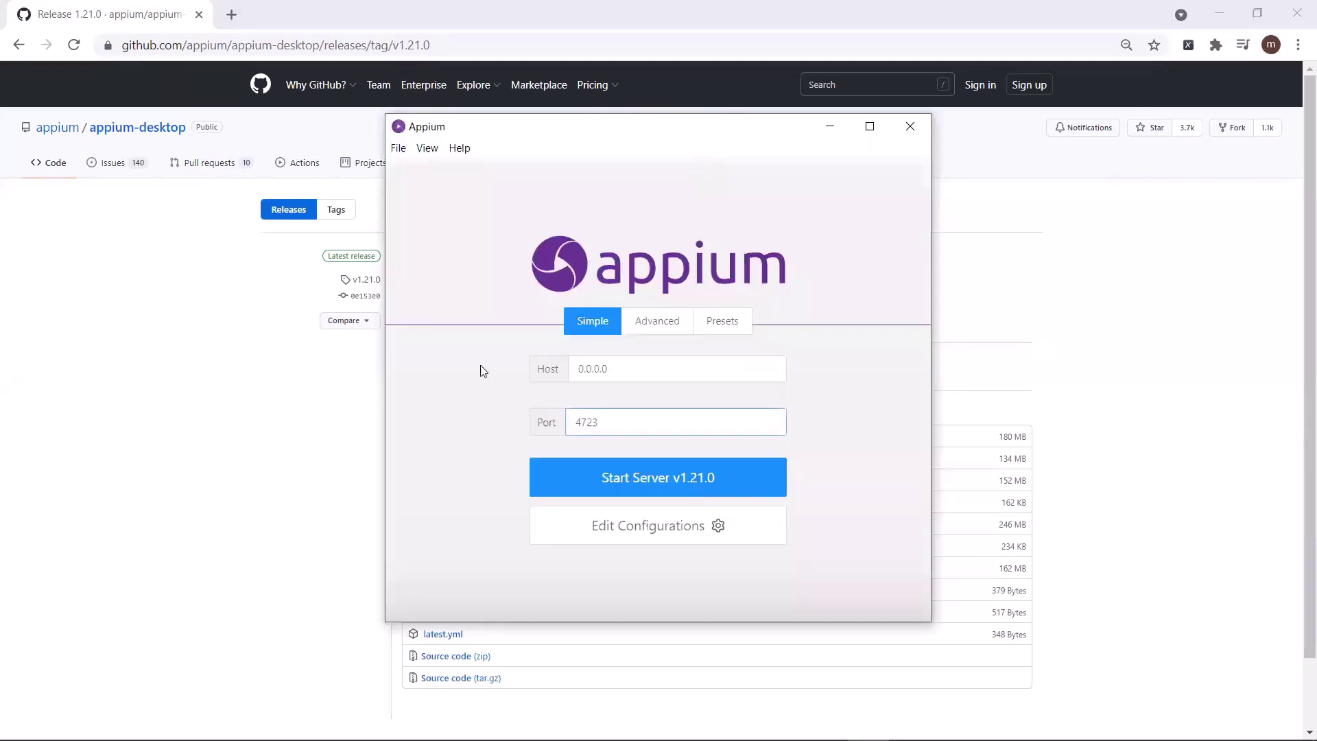
Look over Appium's host and port fields and its Advanced and Presets server options, and return to the Simple settings
{"action": "left_click", "coordinate": [608, 363]}
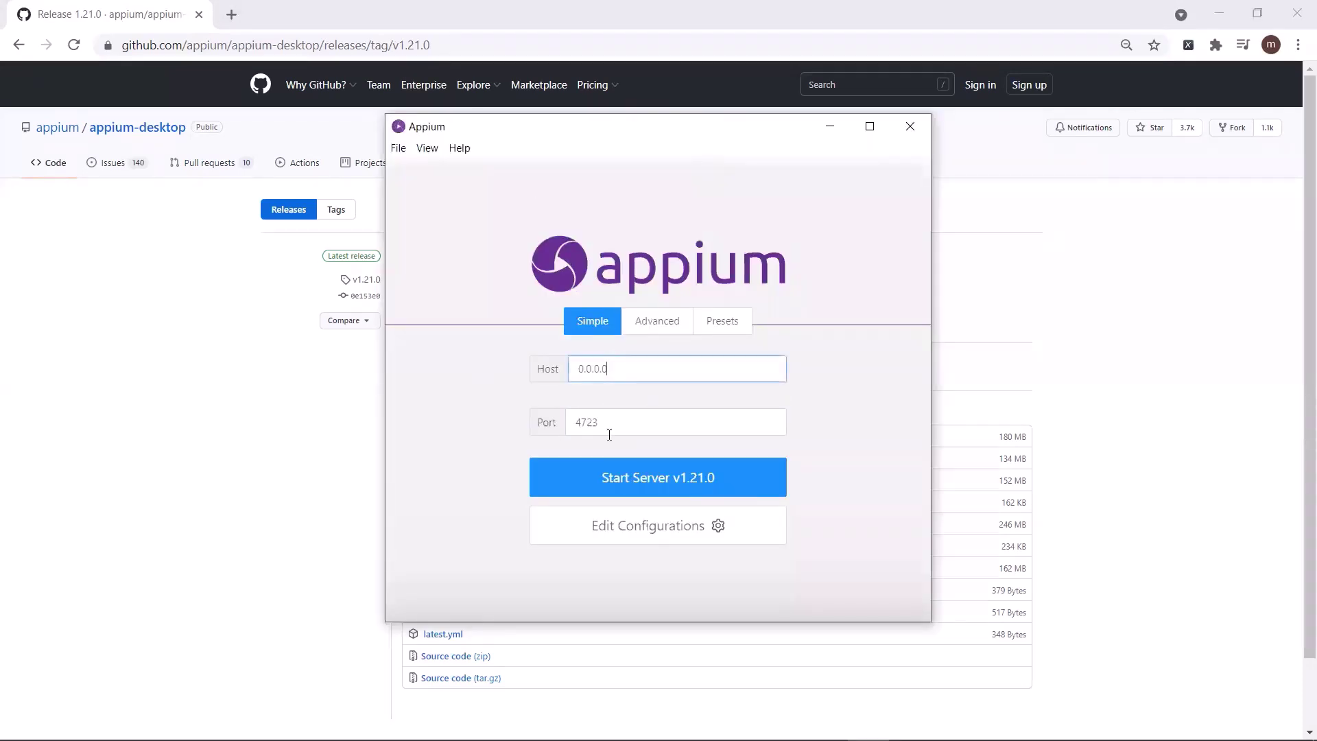
{"action": "left_click", "coordinate": [638, 432]}
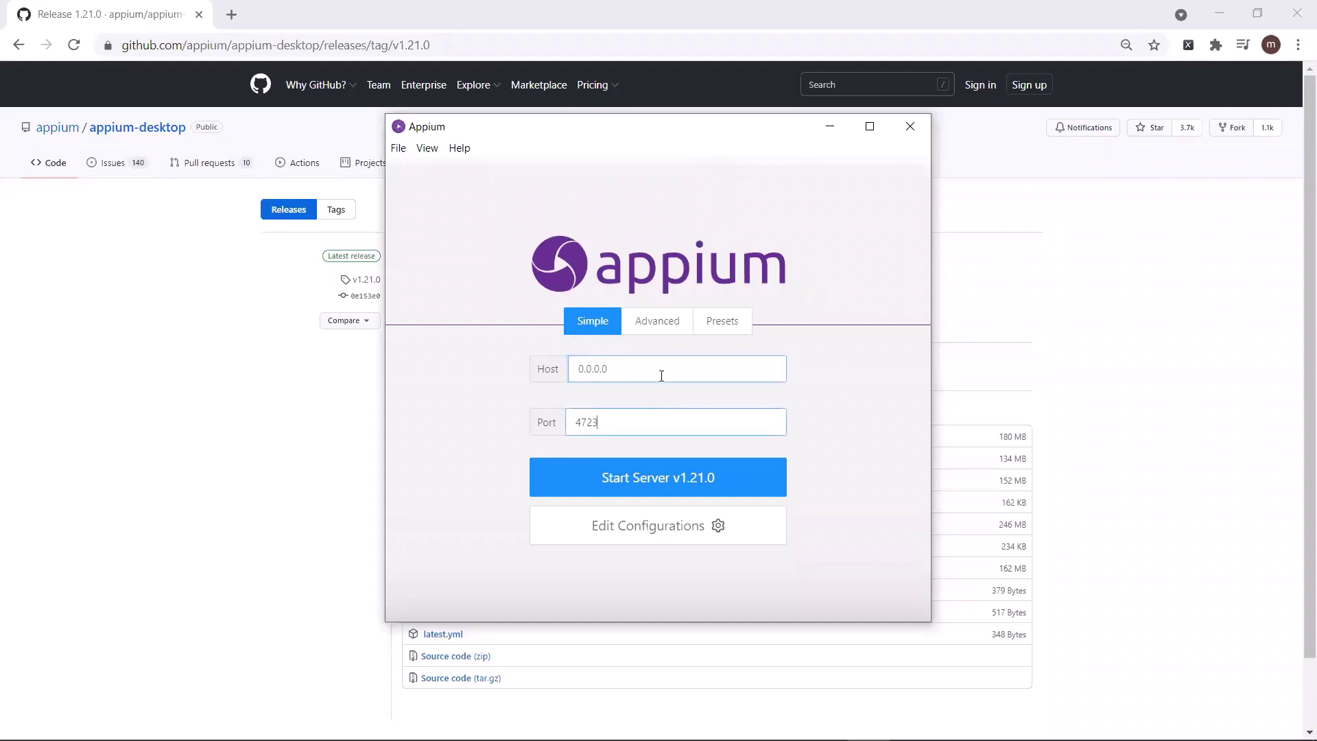
{"action": "left_click", "coordinate": [657, 320]}
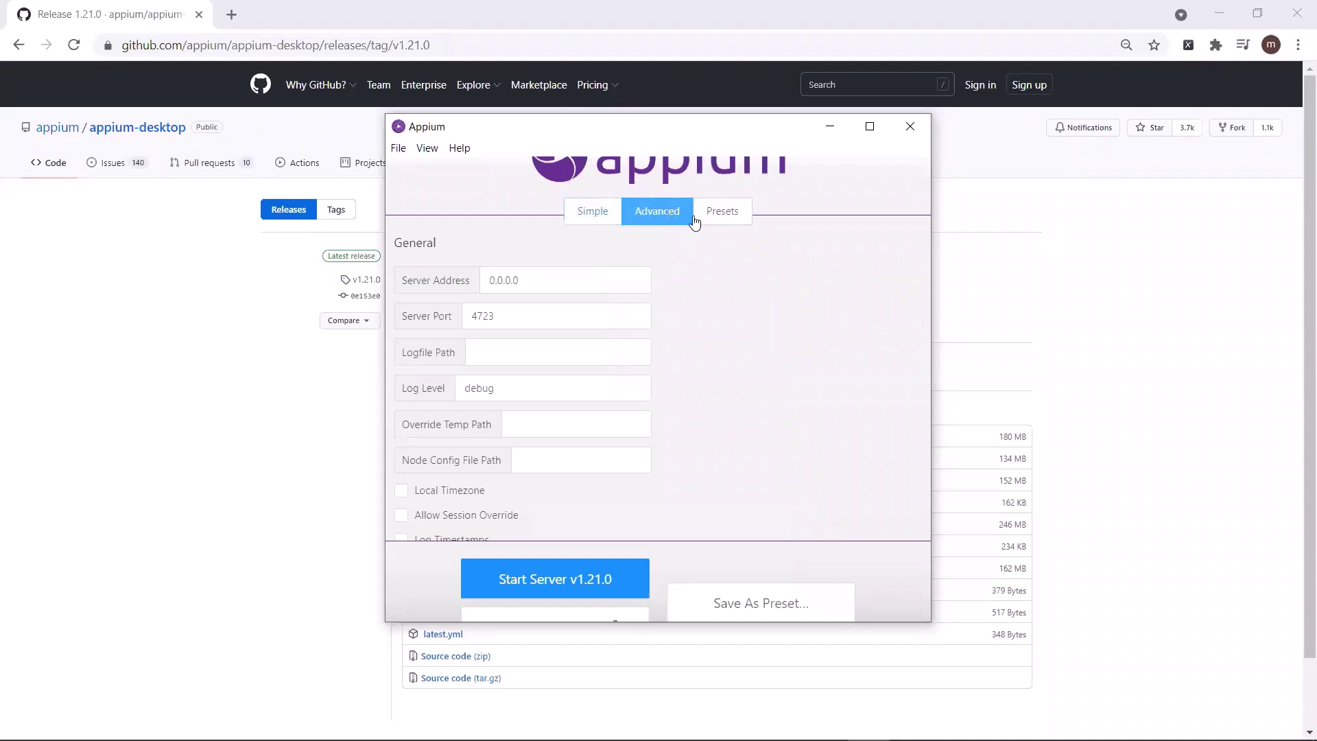
{"action": "left_click", "coordinate": [713, 218]}
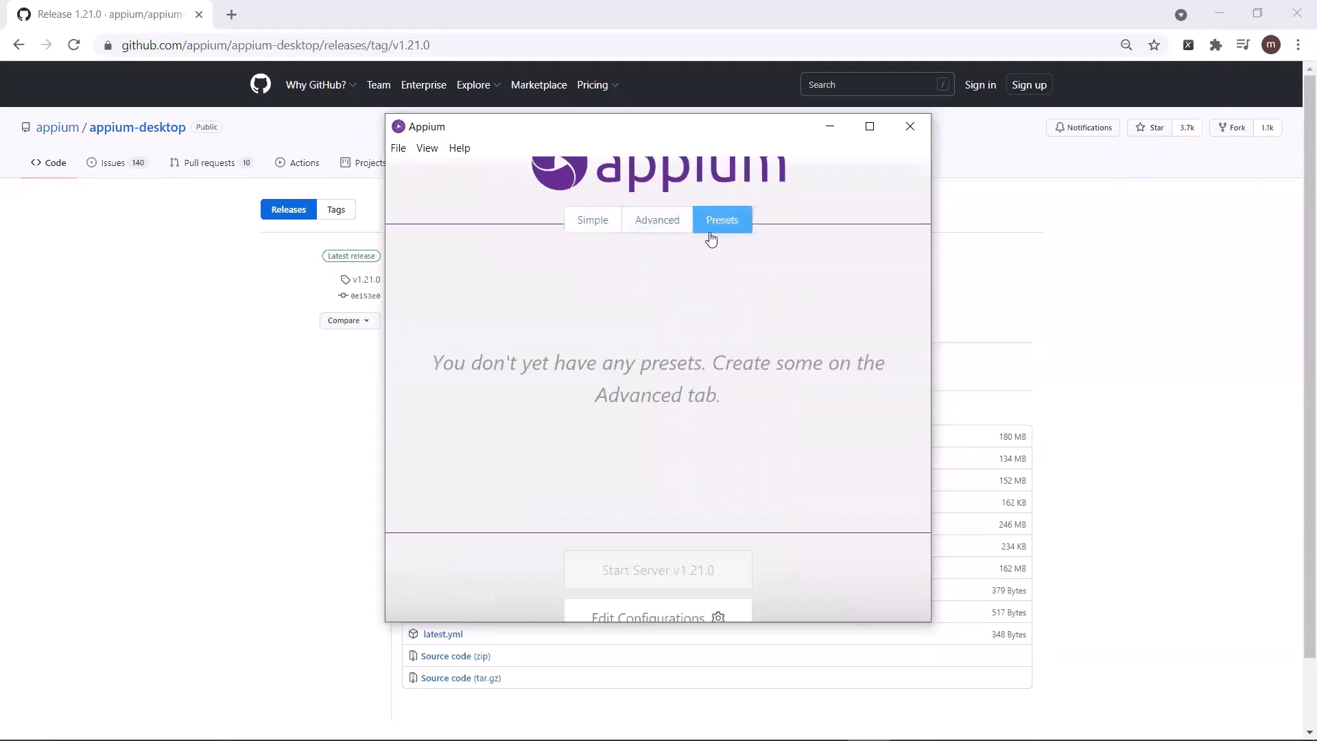
{"action": "left_click", "coordinate": [588, 221]}
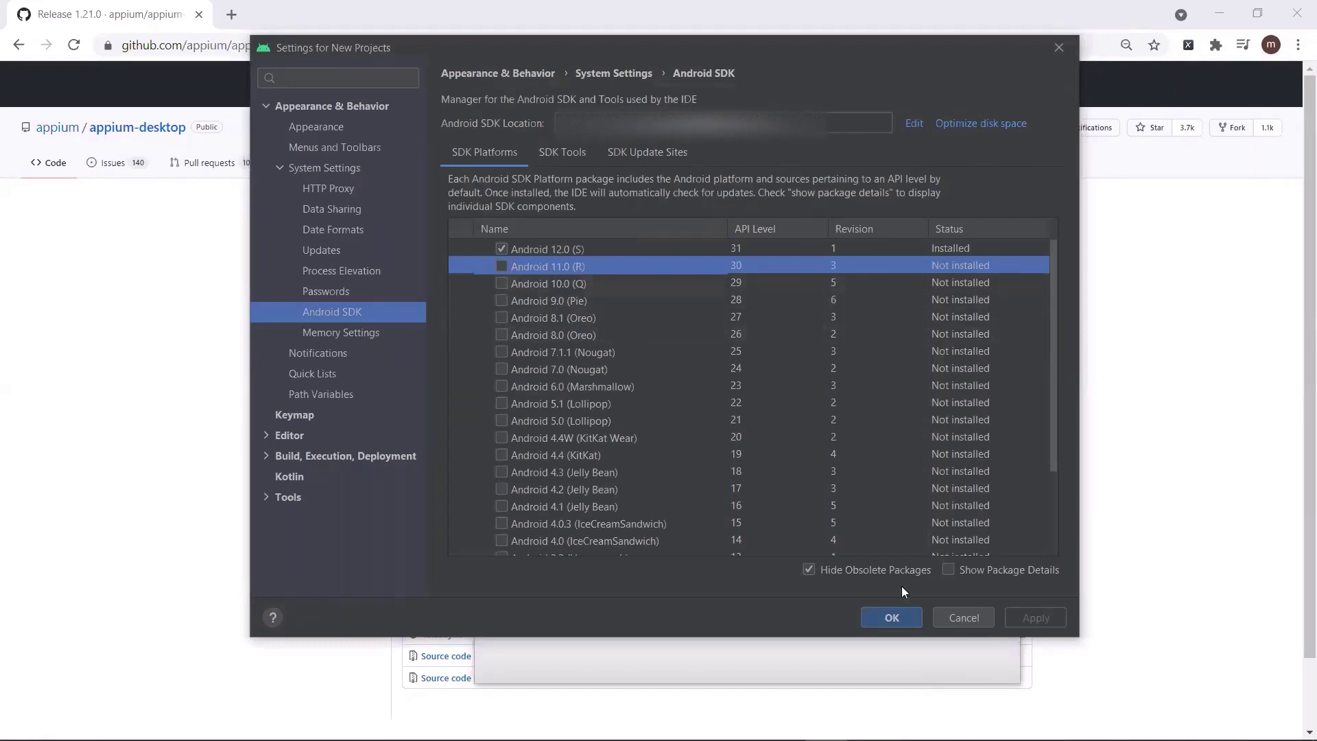
Close Android Studio's SDK settings without saving and open the AVD Manager to start creating a virtual device
{"action": "left_click", "coordinate": [954, 613]}
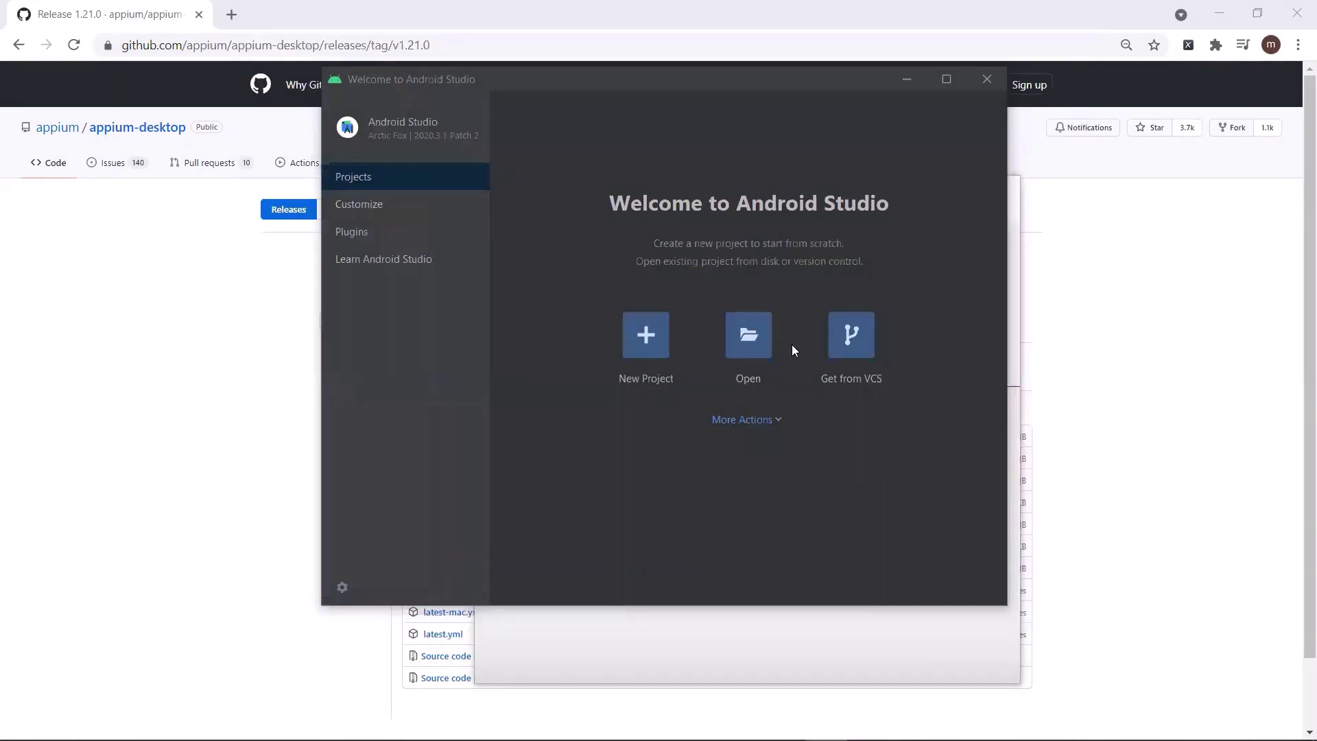
{"action": "left_click", "coordinate": [773, 423]}
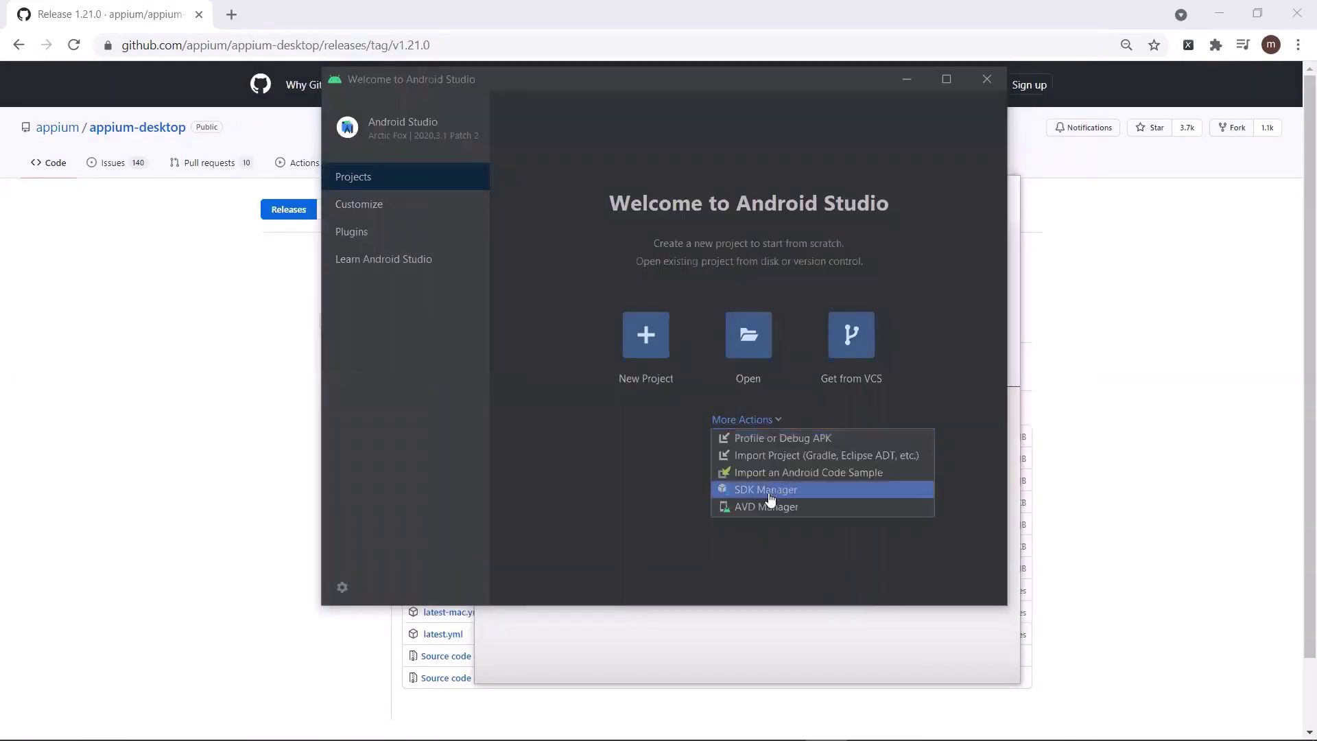
{"action": "left_click", "coordinate": [764, 508]}
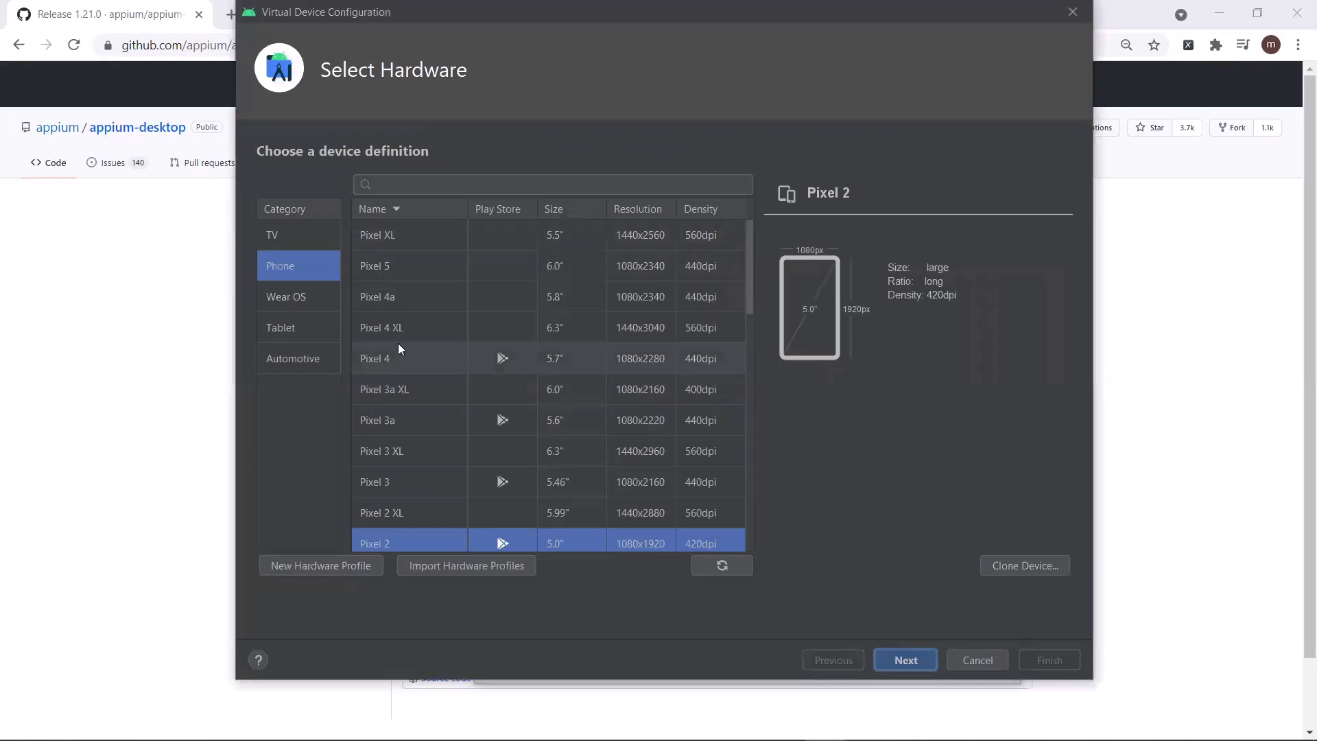
Look through the phone definitions, choose Pixel XL as the virtual device's hardware, and continue to the system image selection
{"action": "scroll", "coordinate": [397, 430], "scroll_direction": "down", "scroll_amount": 5}
{"action": "scroll", "coordinate": [398, 449], "scroll_direction": "down", "scroll_amount": 8}
{"action": "scroll", "coordinate": [403, 380], "scroll_direction": "down", "scroll_amount": 6}
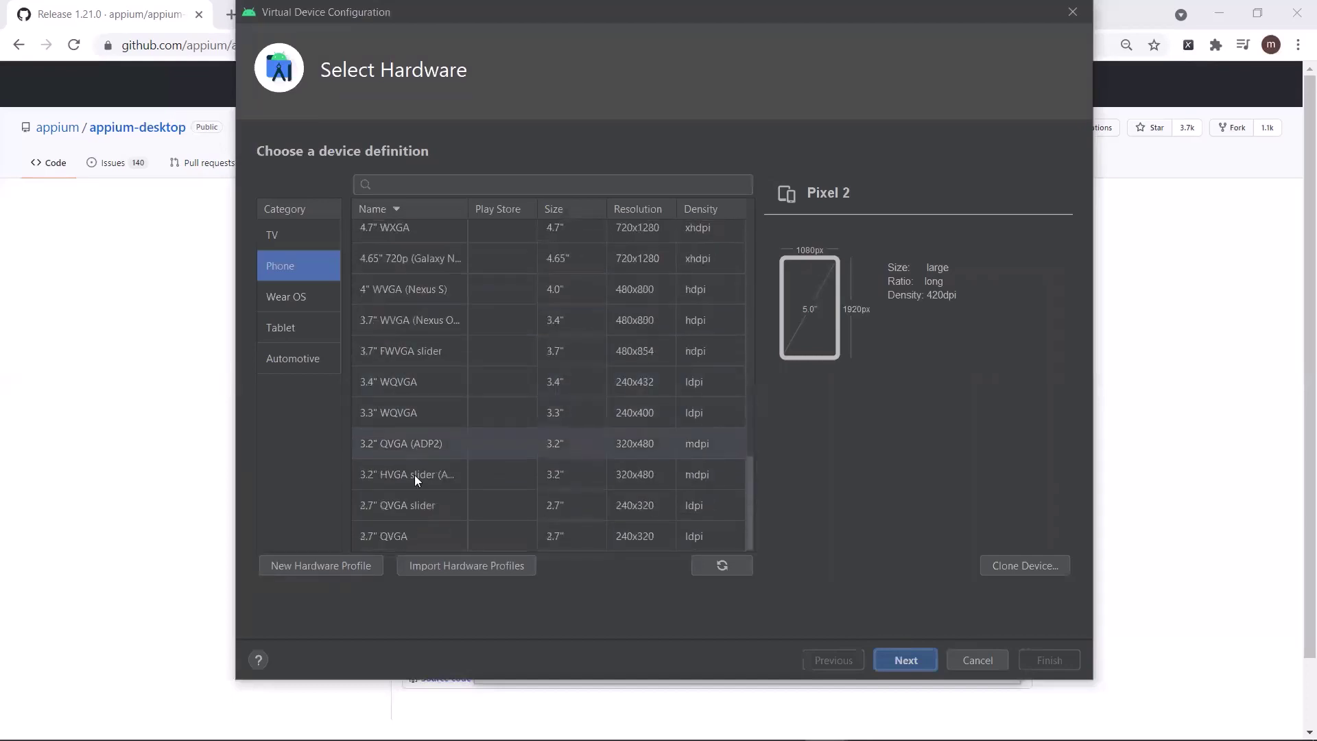
{"action": "scroll", "coordinate": [418, 494], "scroll_direction": "up", "scroll_amount": 5}
{"action": "scroll", "coordinate": [409, 453], "scroll_direction": "up", "scroll_amount": 15}
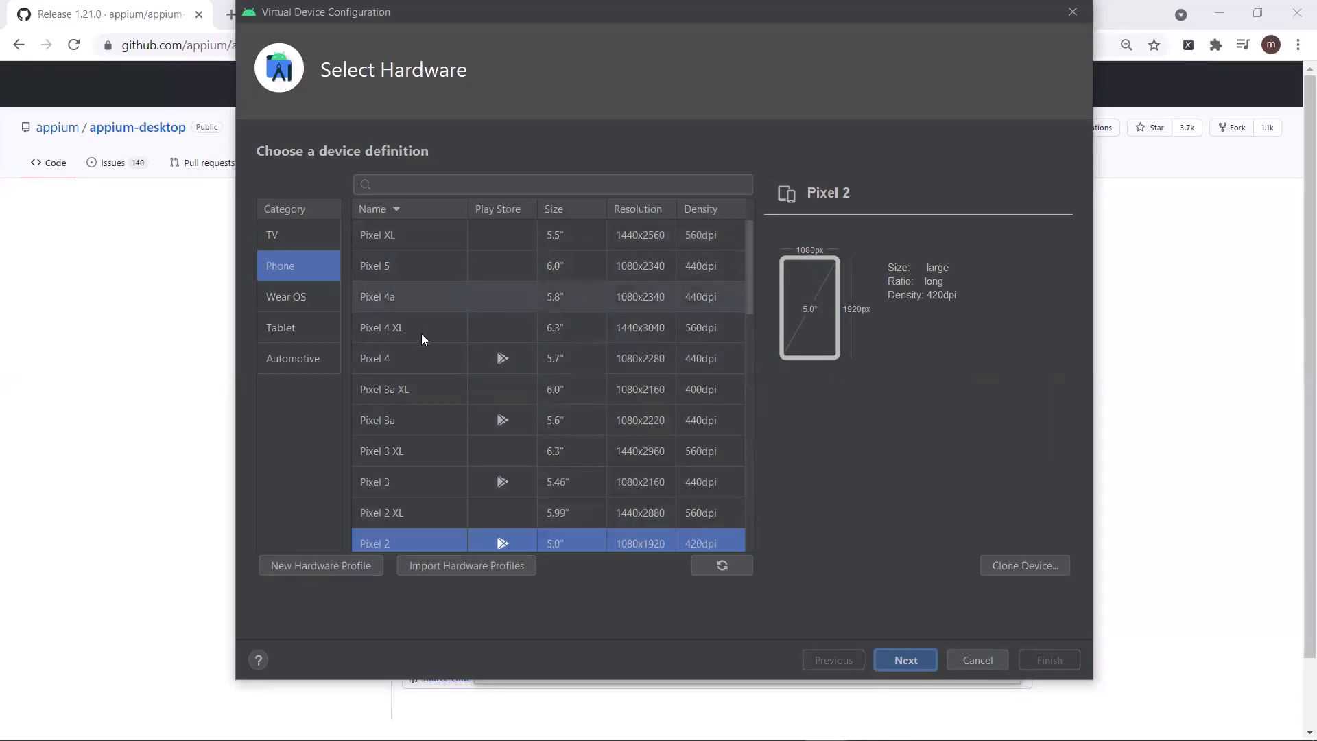
{"action": "left_click", "coordinate": [542, 242]}
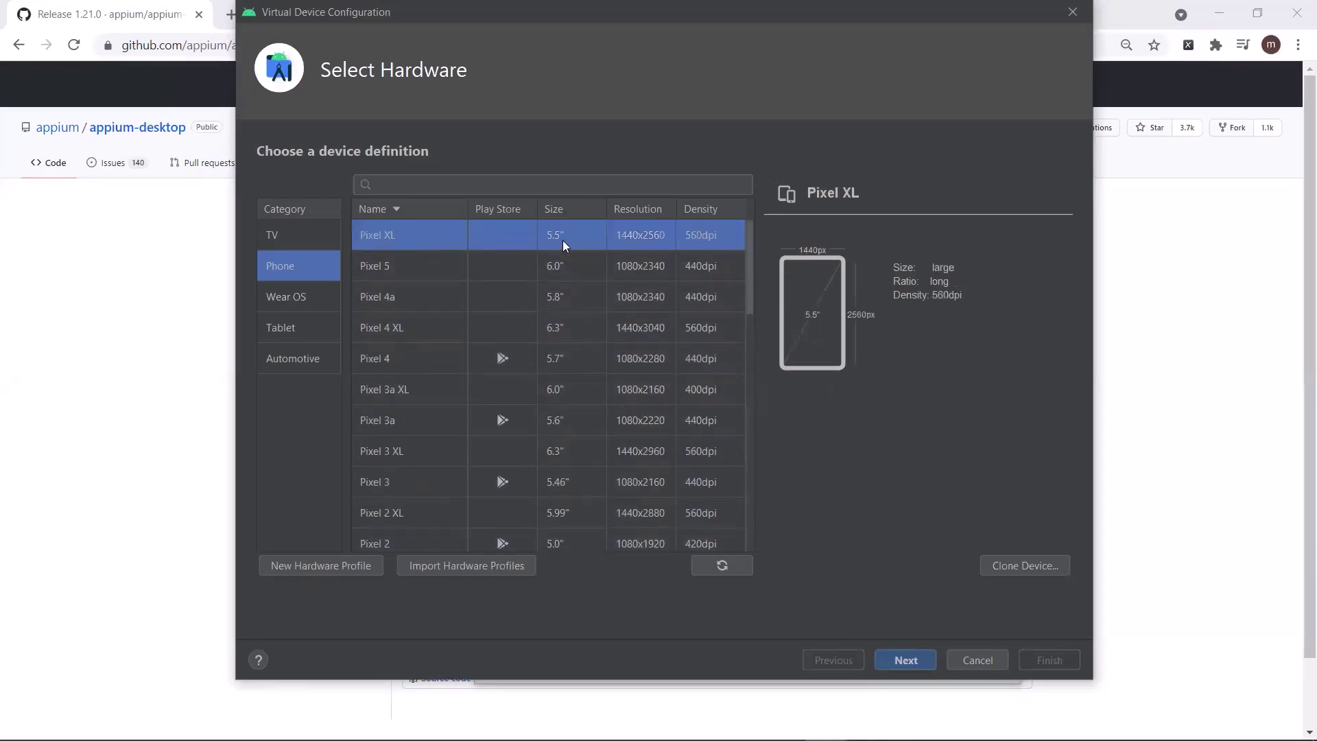
{"action": "left_click", "coordinate": [898, 661]}
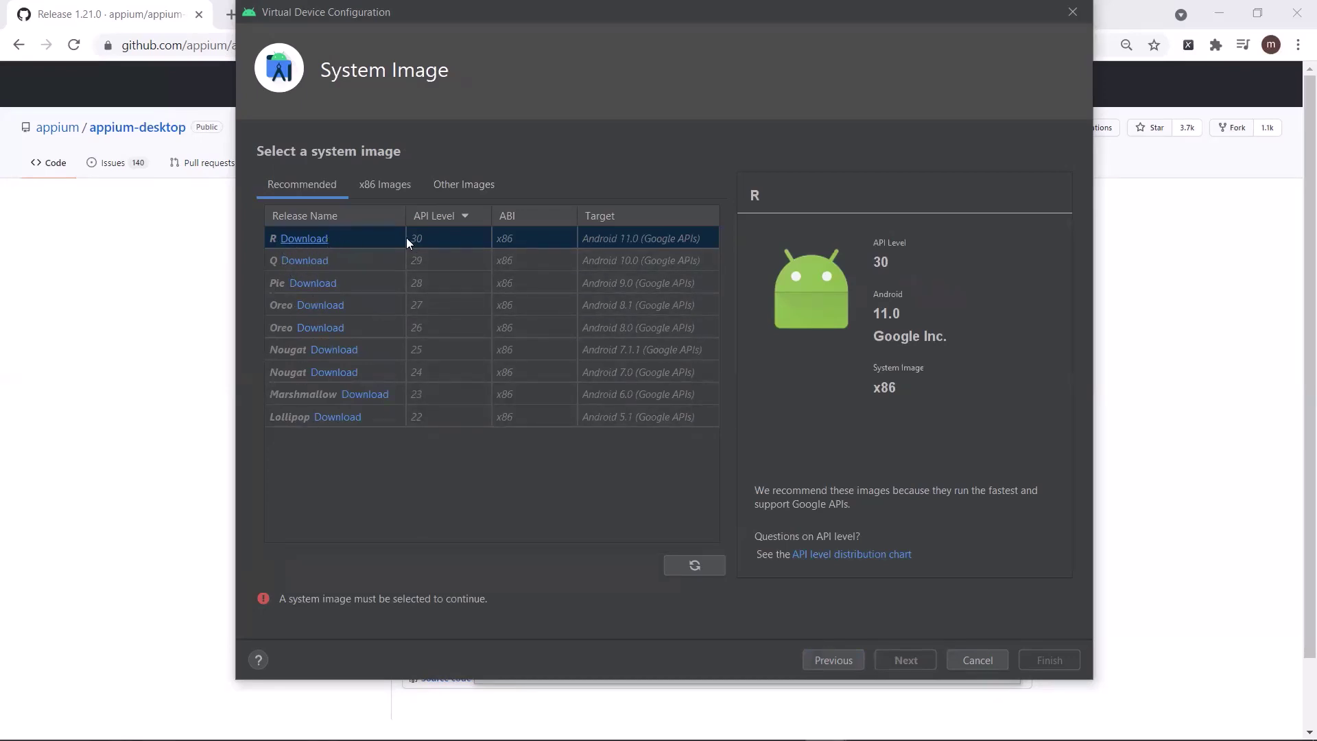
Download the R system image (API level 30, Android 11.0), accepting the SDK license and finishing the component installation
{"action": "left_click", "coordinate": [320, 239]}
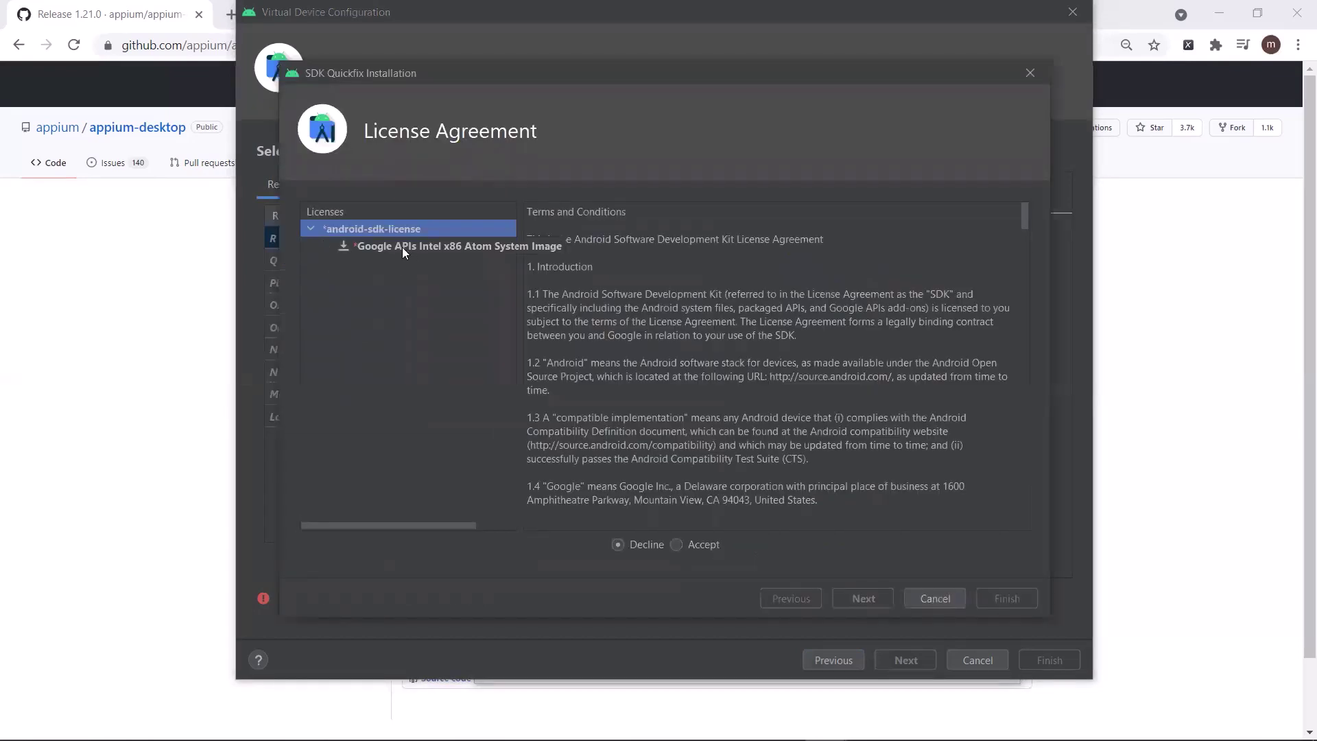
{"action": "left_click", "coordinate": [686, 545]}
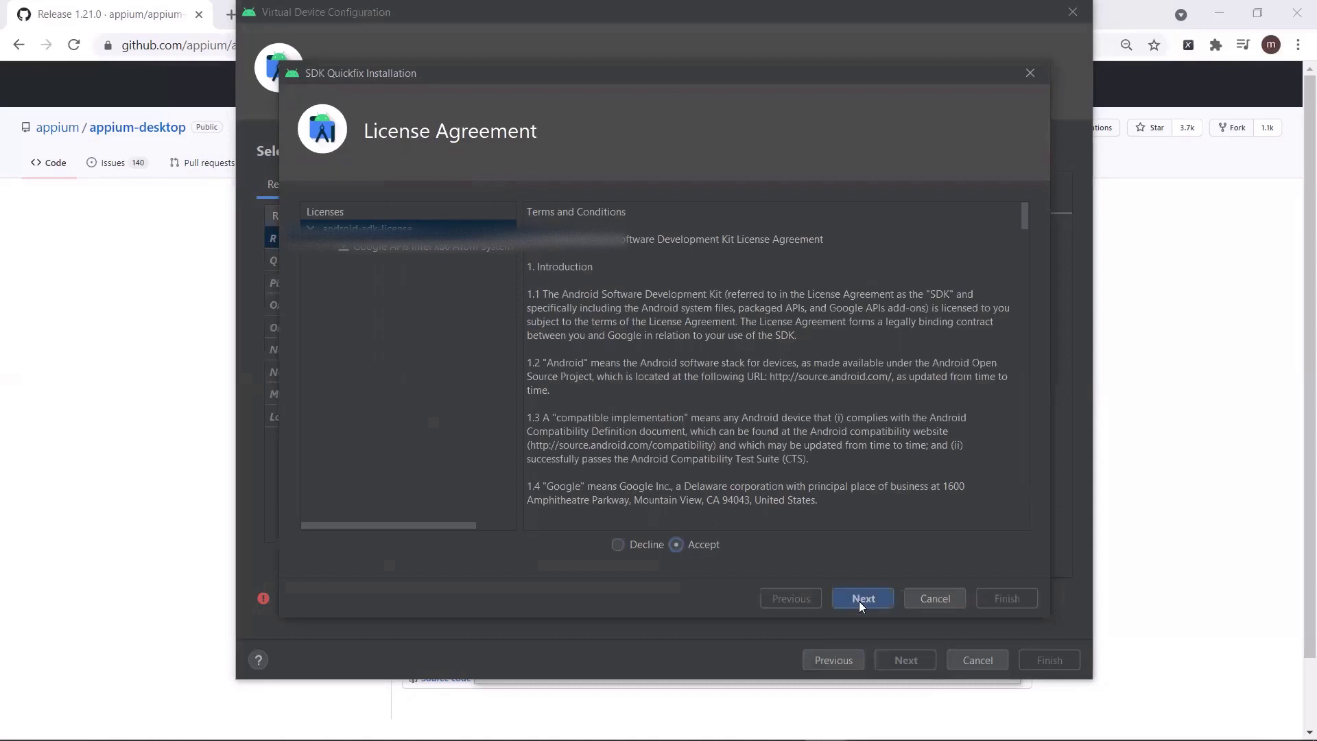
{"action": "left_click", "coordinate": [860, 595]}
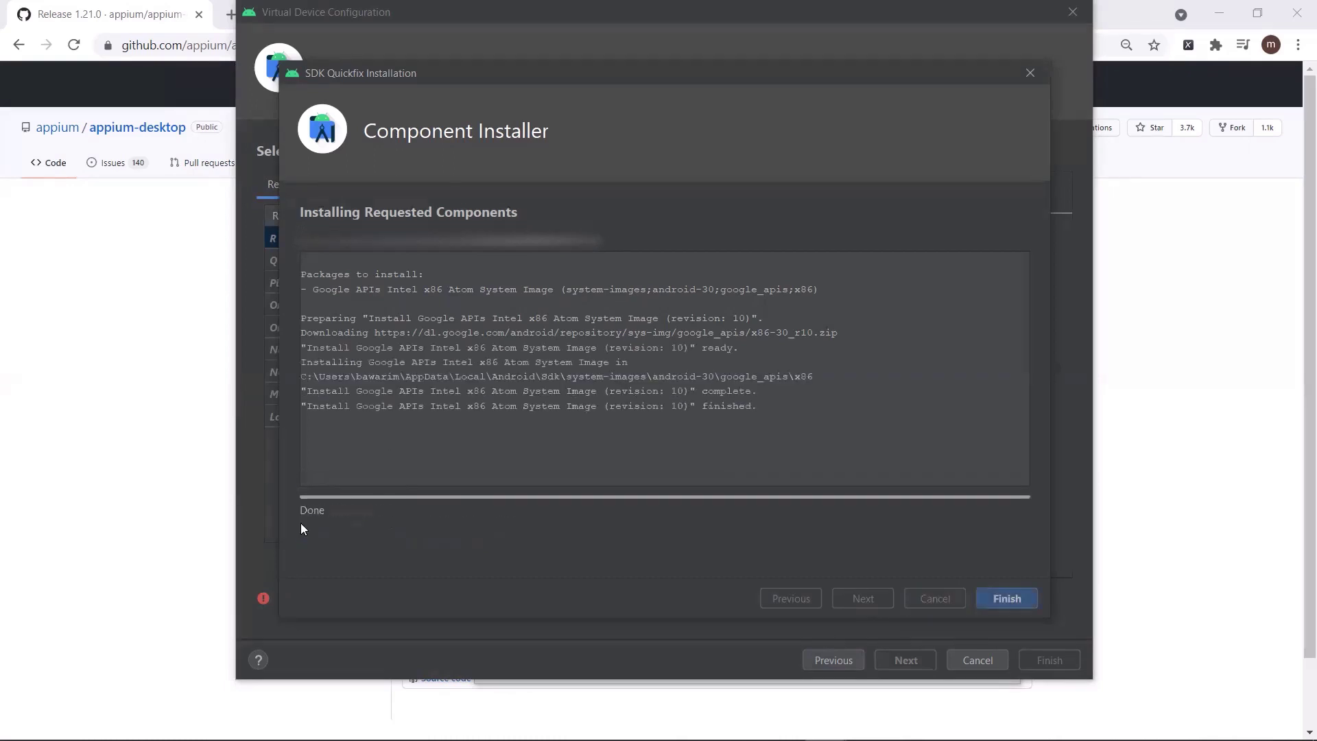
{"action": "left_click", "coordinate": [1006, 598]}
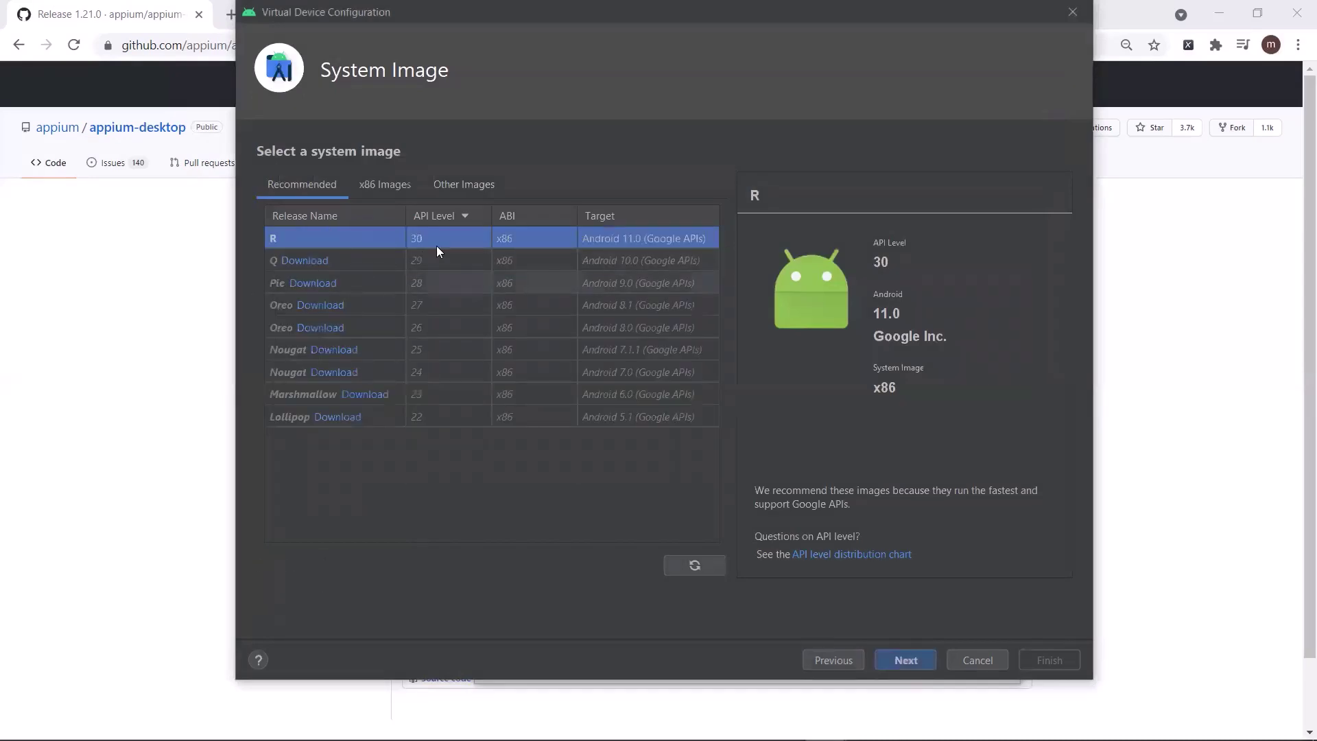
Select the R system image for the virtual device and continue to the configuration check
{"action": "left_click", "coordinate": [376, 265]}
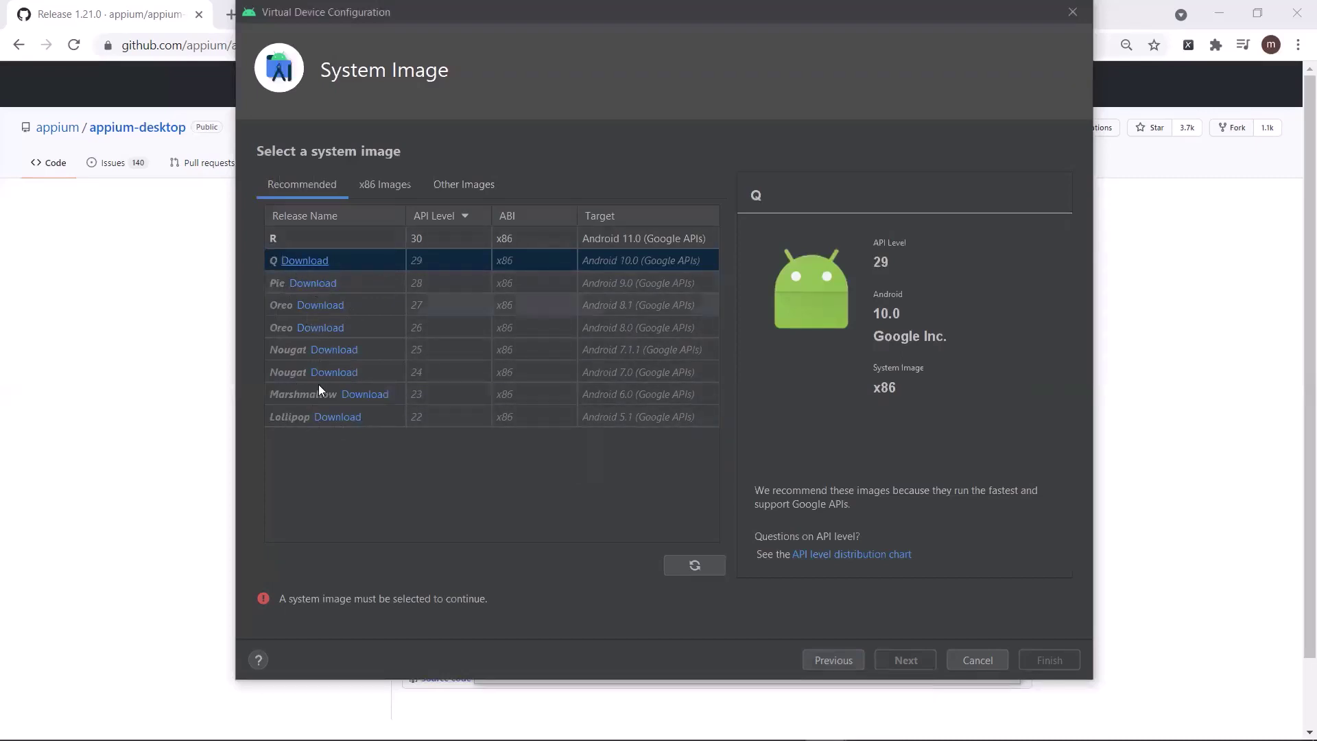
{"action": "left_click", "coordinate": [354, 241]}
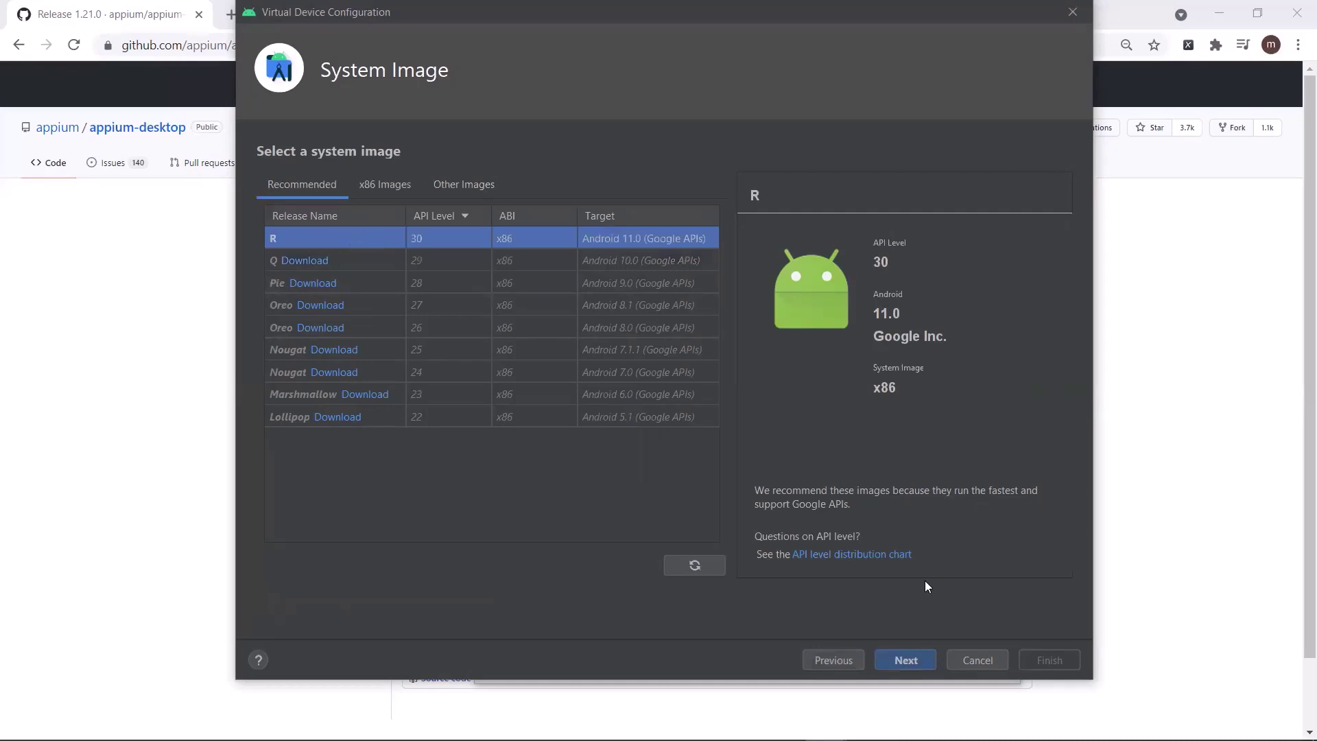
{"action": "left_click", "coordinate": [908, 667]}
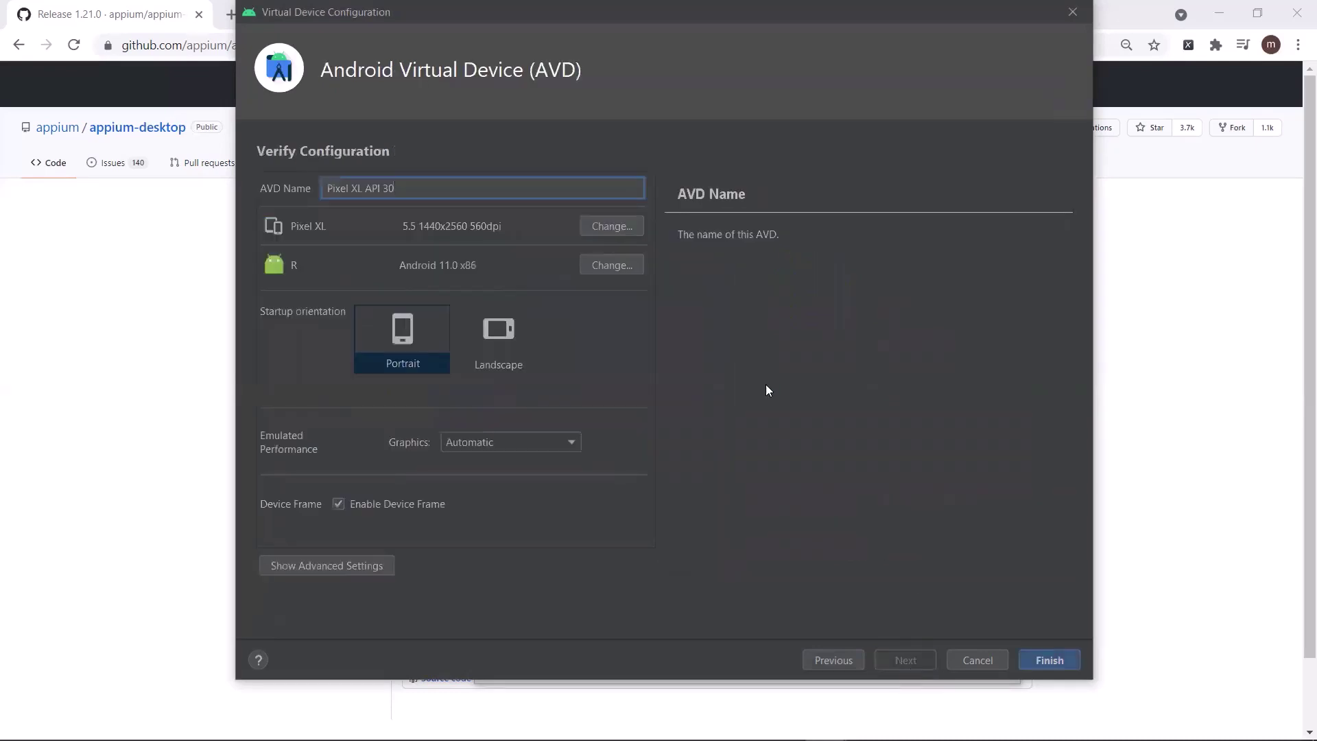
Look at the AVD name and the alternative device definitions such as Pixel 2, and cancel the device change
{"action": "triple_click", "coordinate": [381, 188]}
{"action": "left_click", "coordinate": [400, 189]}
{"action": "left_click", "coordinate": [603, 231]}
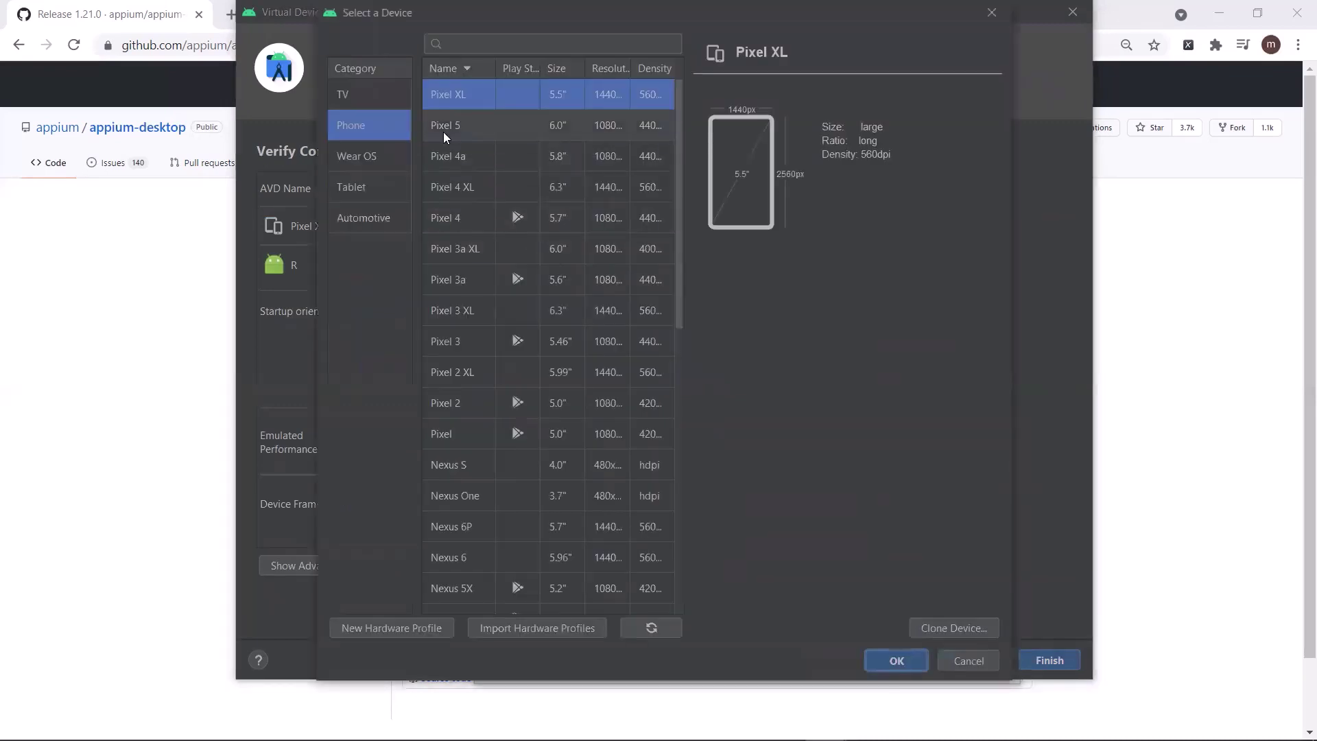
{"action": "left_click", "coordinate": [447, 464]}
{"action": "left_click", "coordinate": [445, 406]}
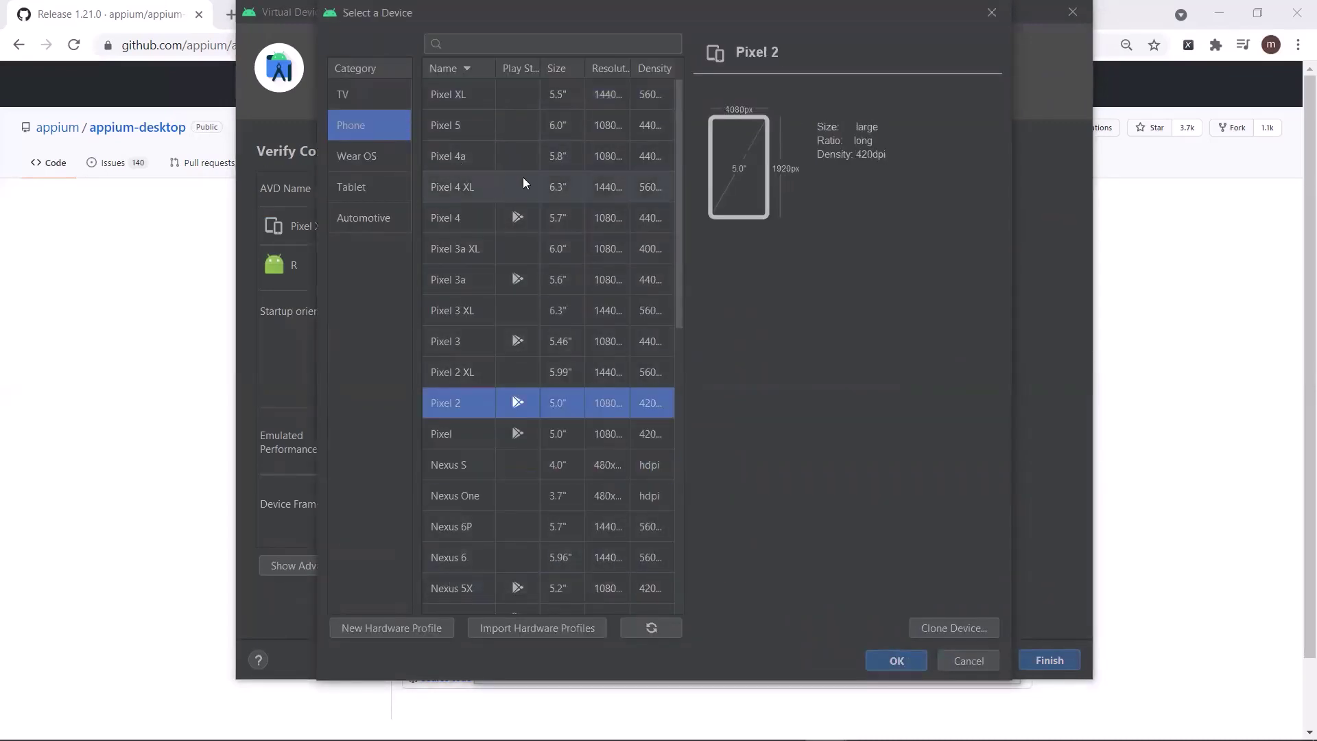
{"action": "left_click", "coordinate": [960, 664]}
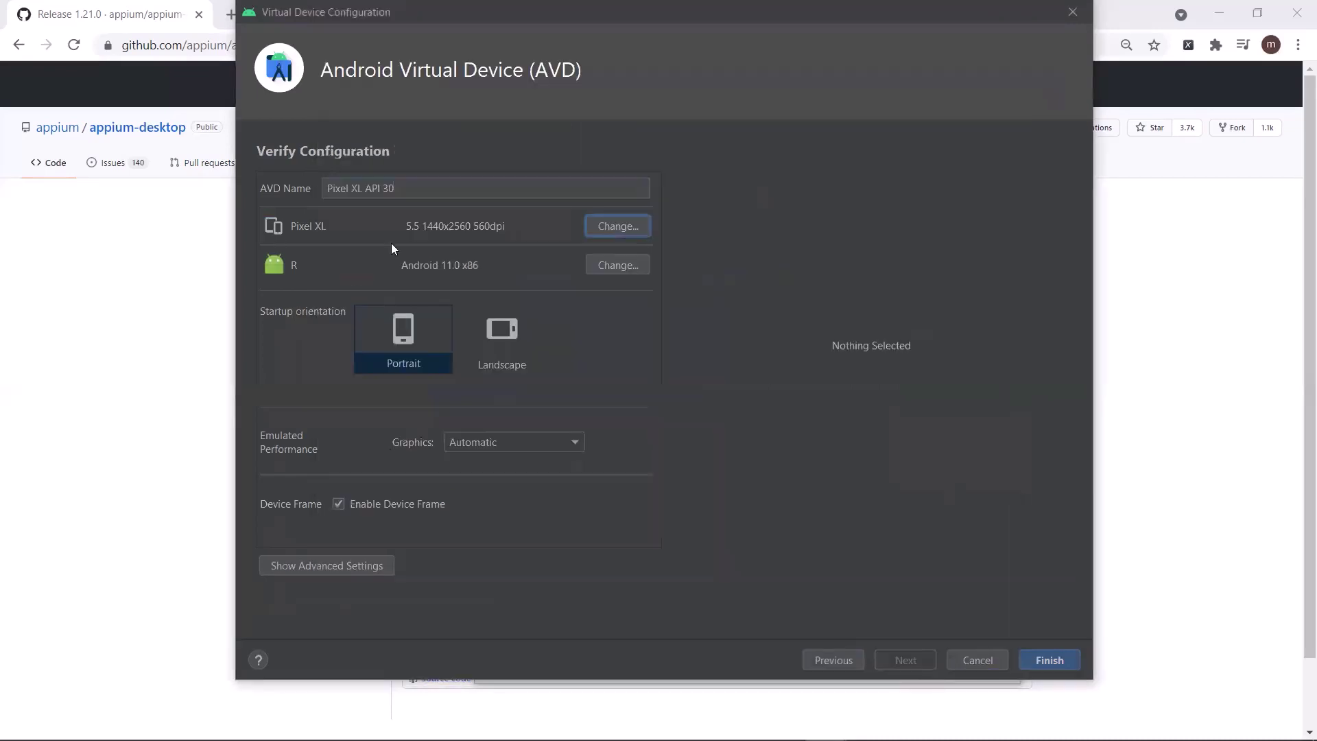
Look at the alternative system images, including Q with API level 29, and cancel the system image change
{"action": "left_click", "coordinate": [601, 267]}
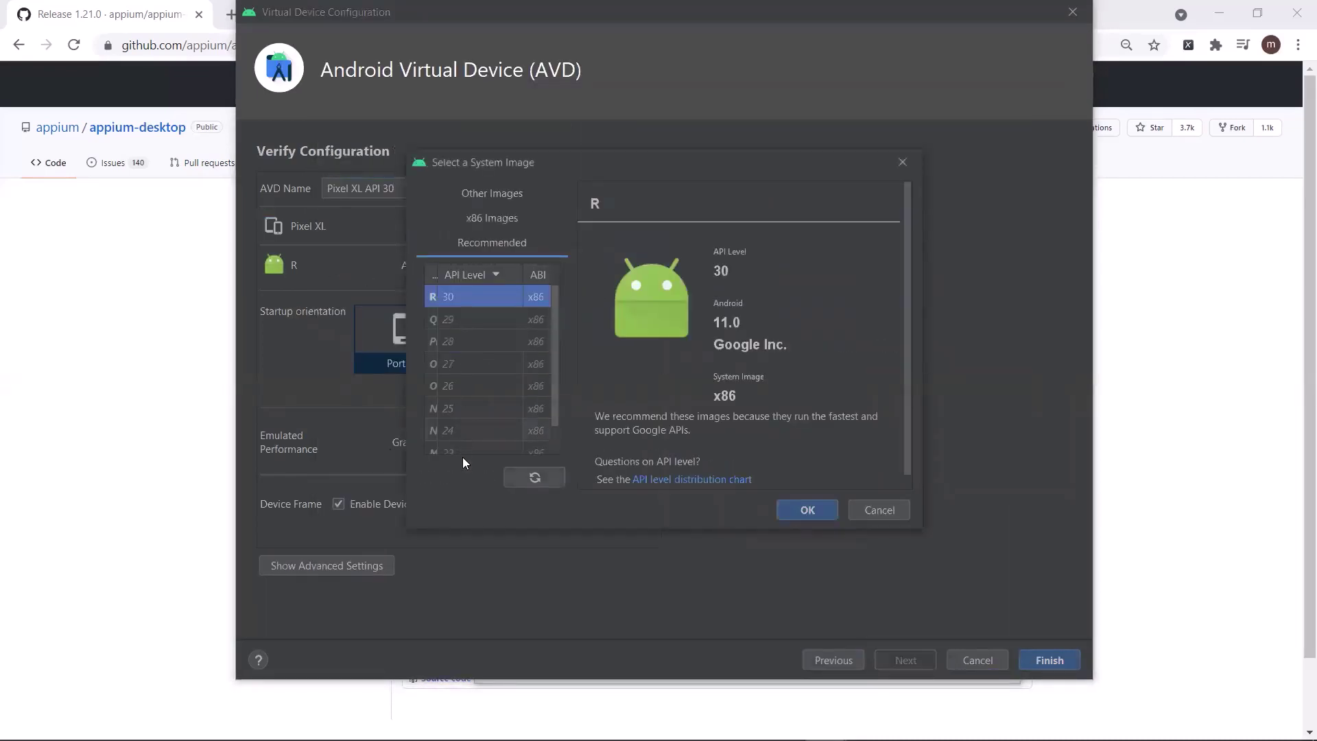
{"action": "left_click", "coordinate": [467, 320]}
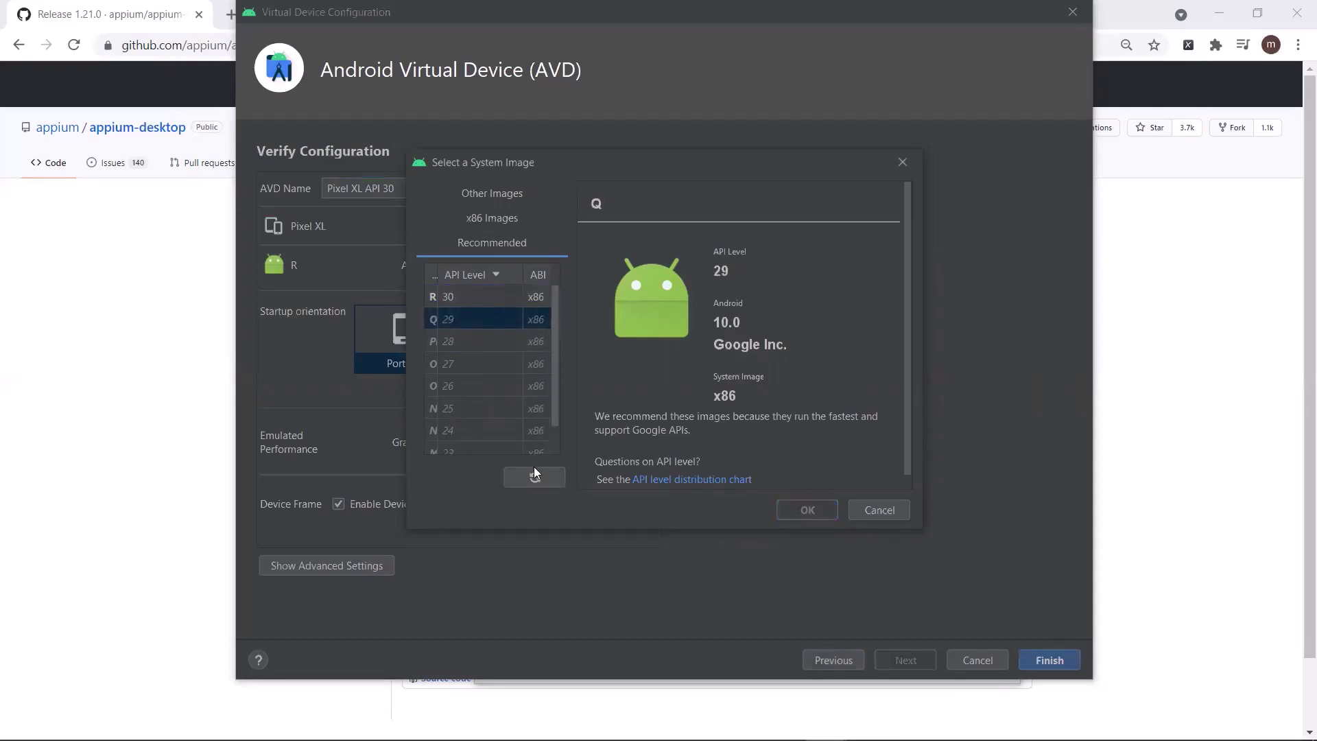
{"action": "left_click", "coordinate": [464, 299]}
{"action": "left_click", "coordinate": [476, 298]}
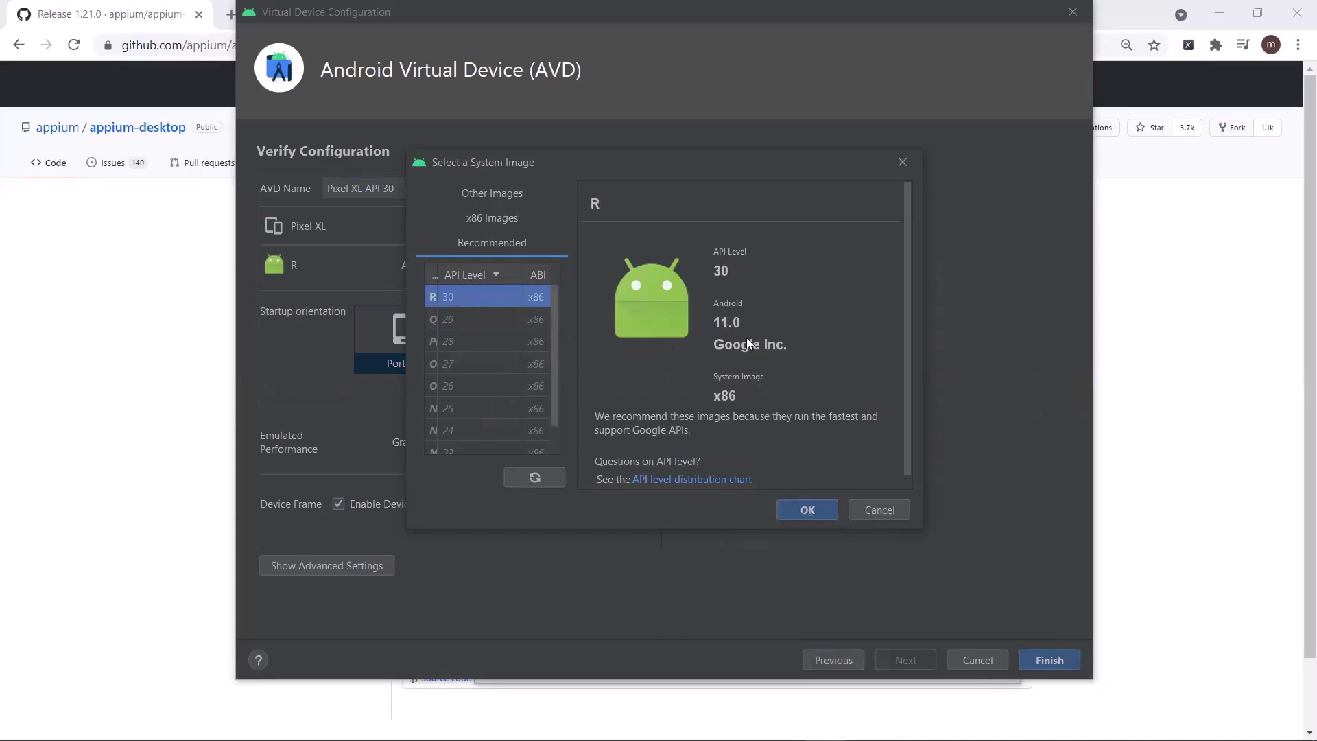
{"action": "left_click", "coordinate": [874, 513]}
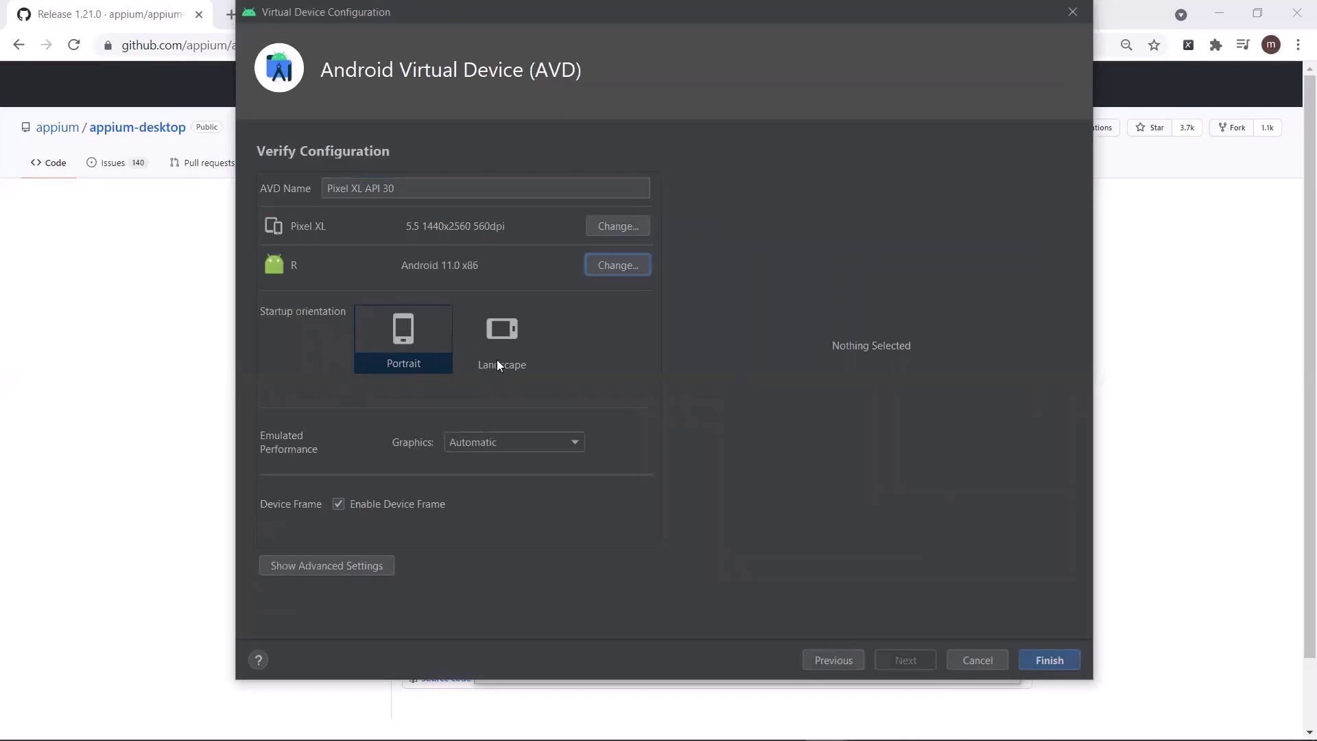
Try the landscape startup orientation, set it back to portrait, and finish creating the virtual device
{"action": "left_click", "coordinate": [478, 339]}
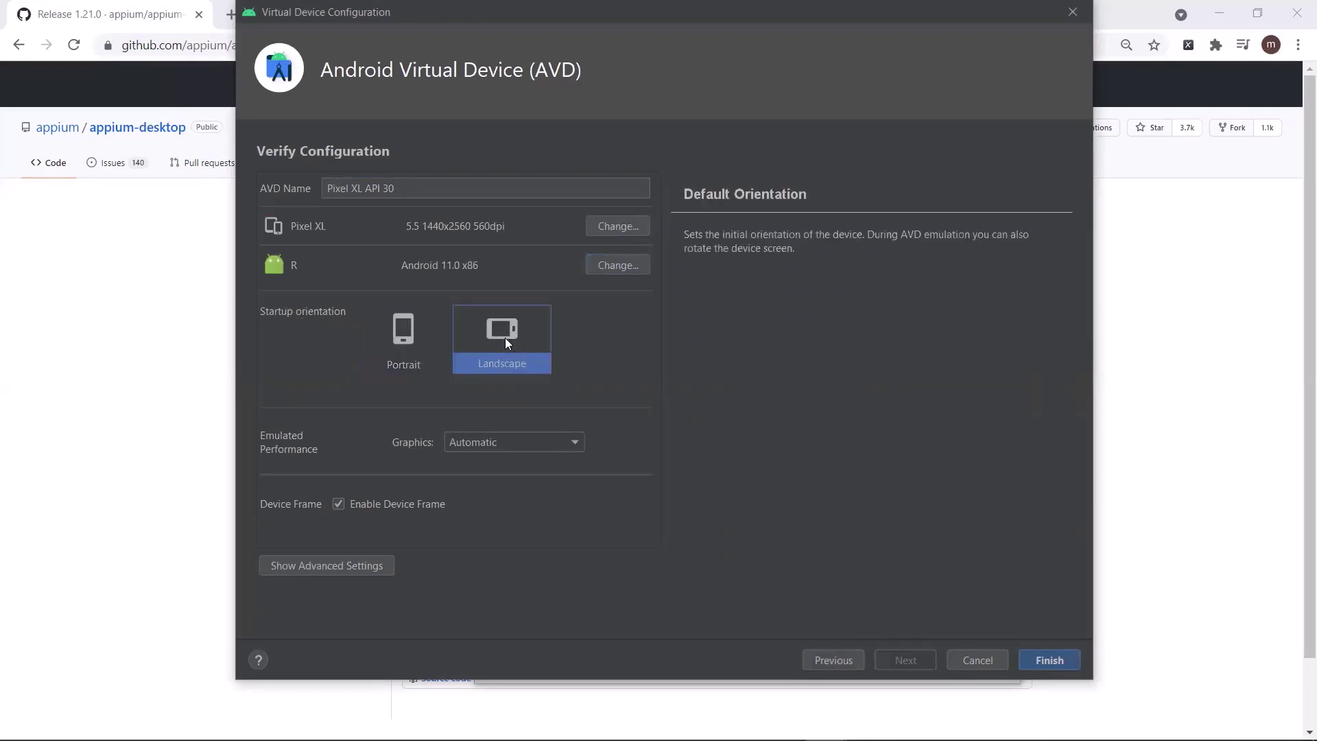
{"action": "left_click", "coordinate": [405, 347]}
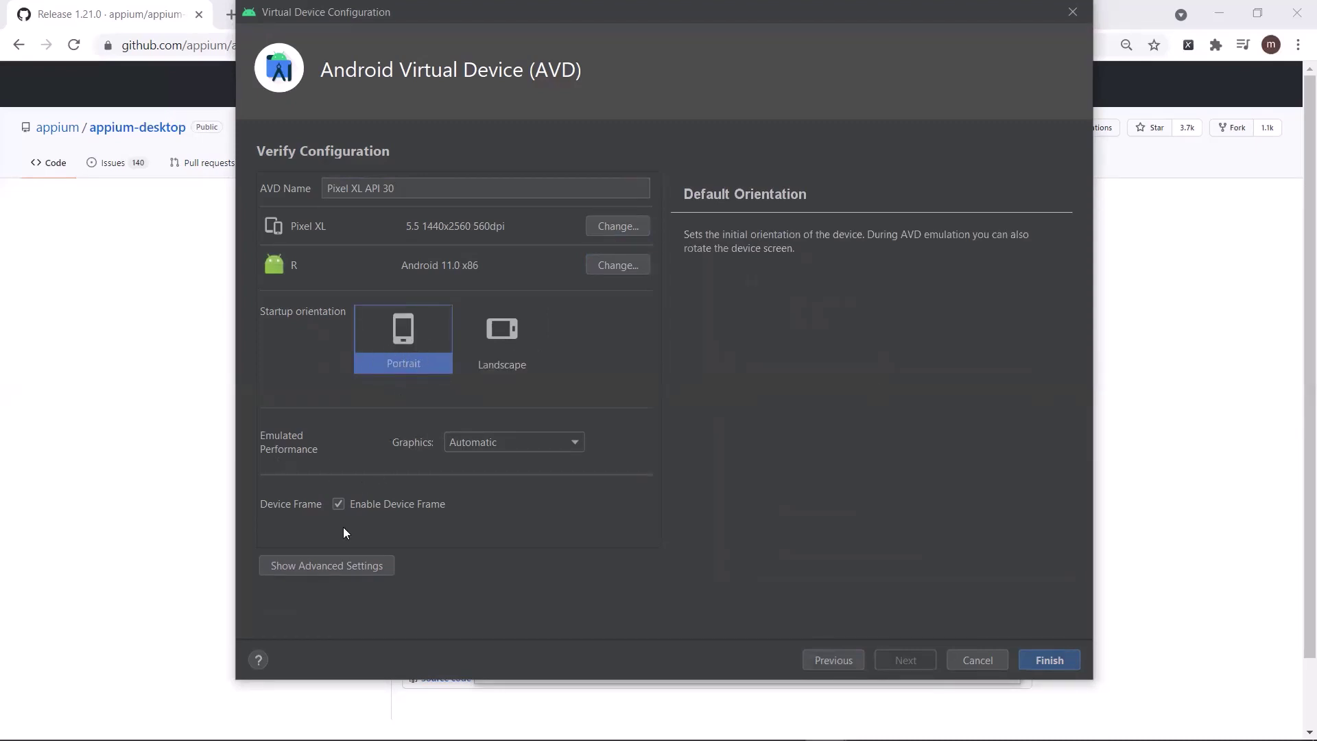
{"action": "left_click", "coordinate": [1046, 659]}
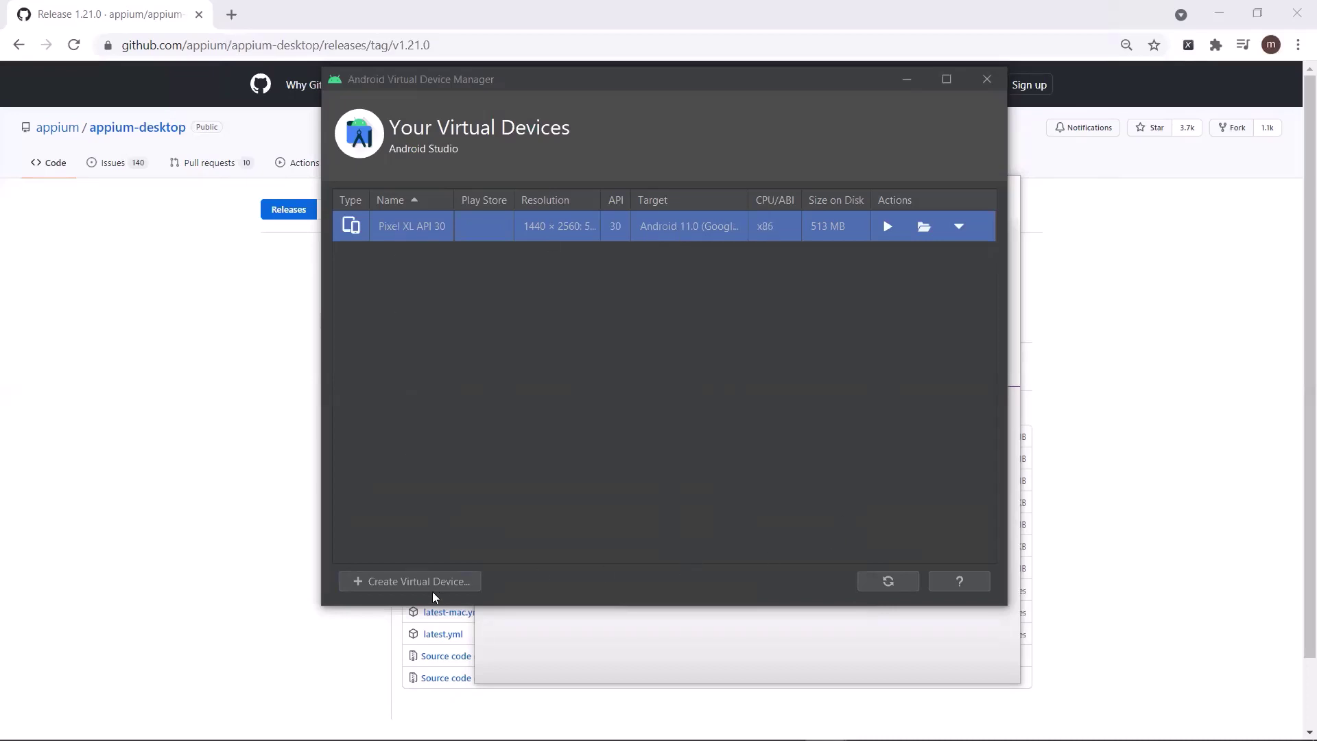
Start another virtual device, look over the Tablet and TV hardware categories, and cancel the creation
{"action": "left_click", "coordinate": [413, 584]}
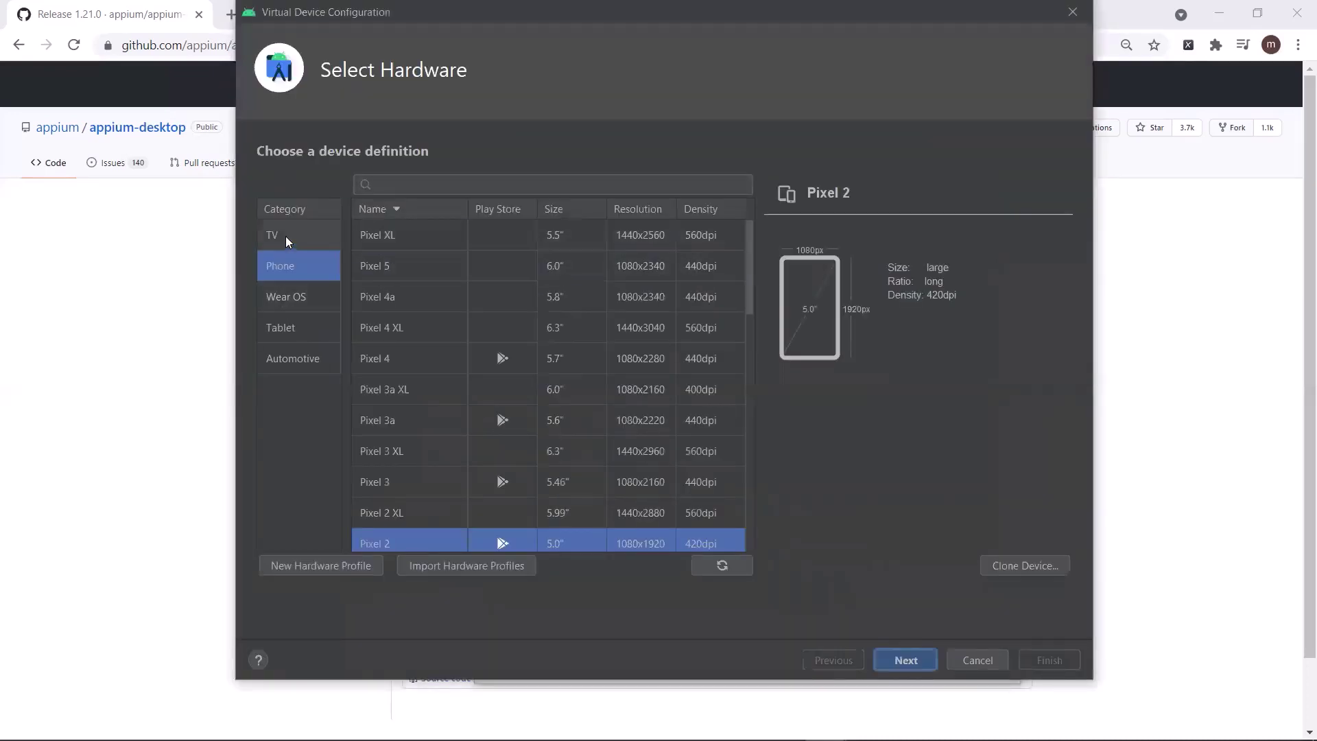
{"action": "left_click", "coordinate": [307, 332]}
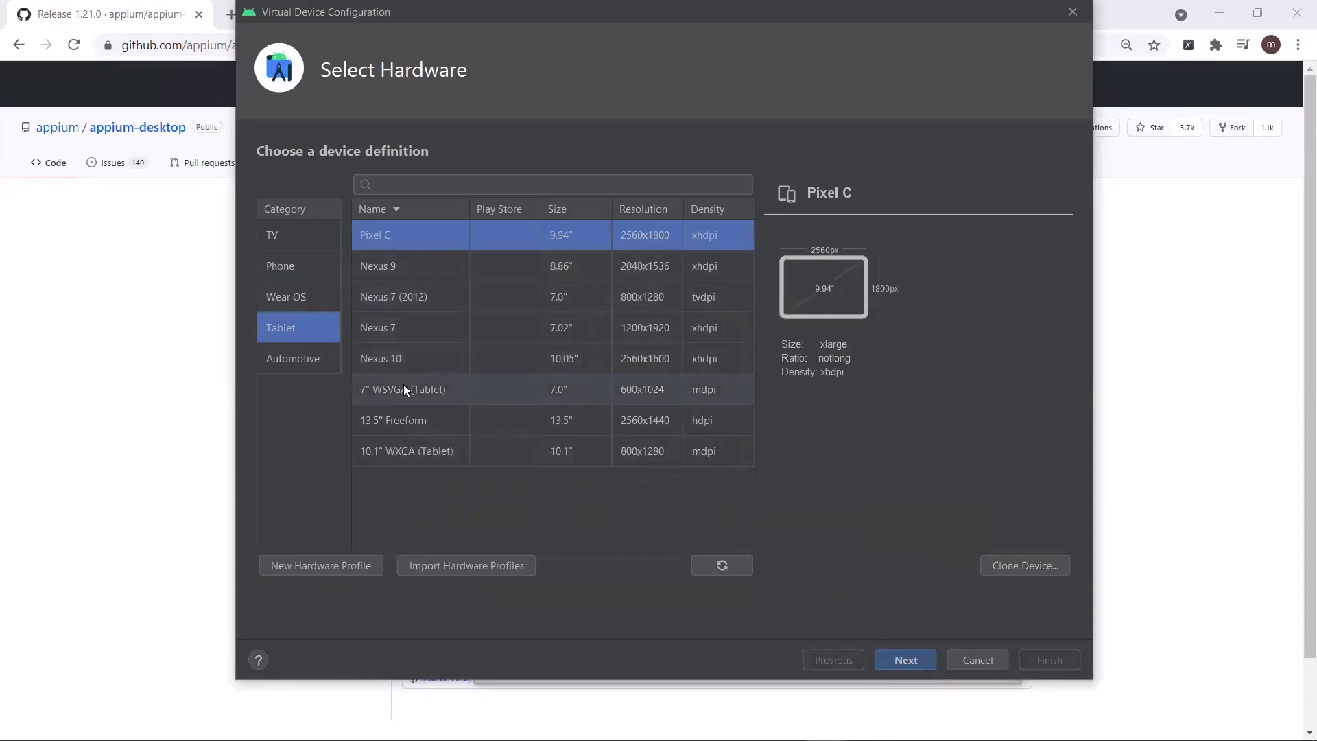
{"action": "left_click", "coordinate": [304, 242]}
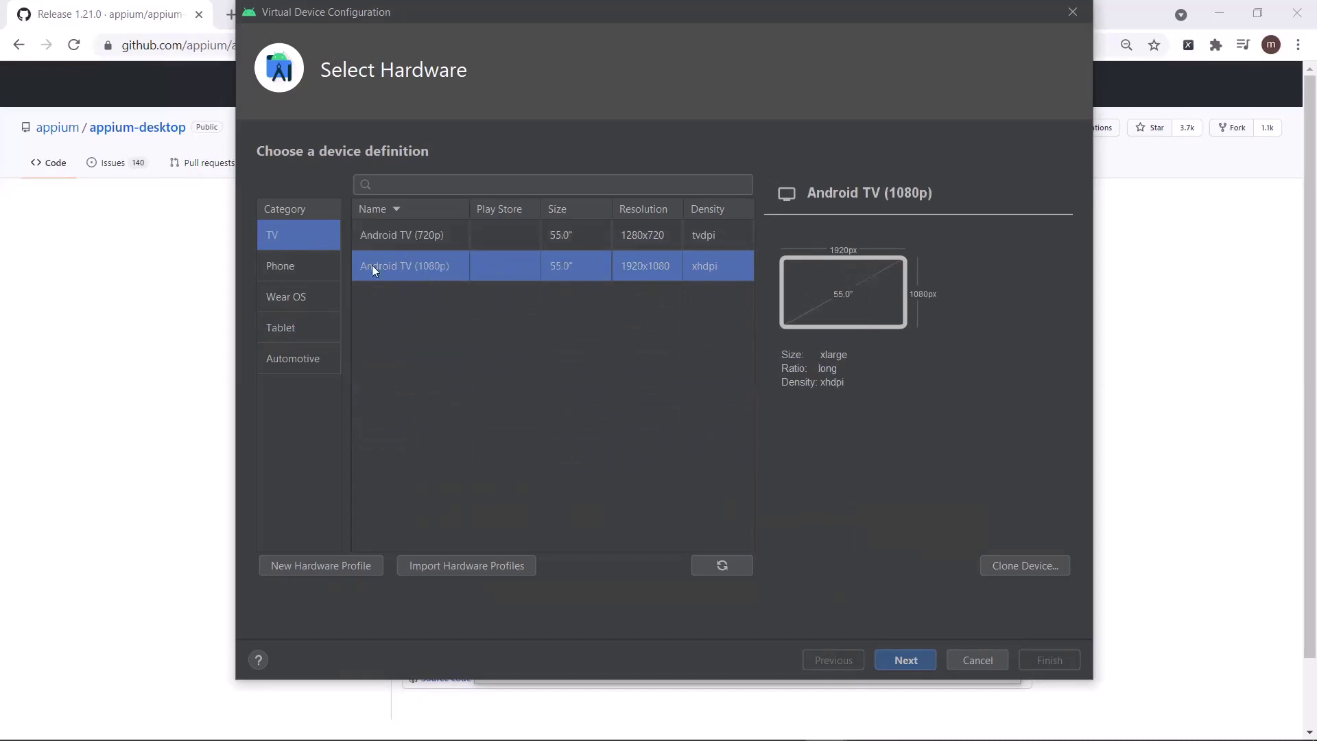
{"action": "left_click", "coordinate": [972, 660]}
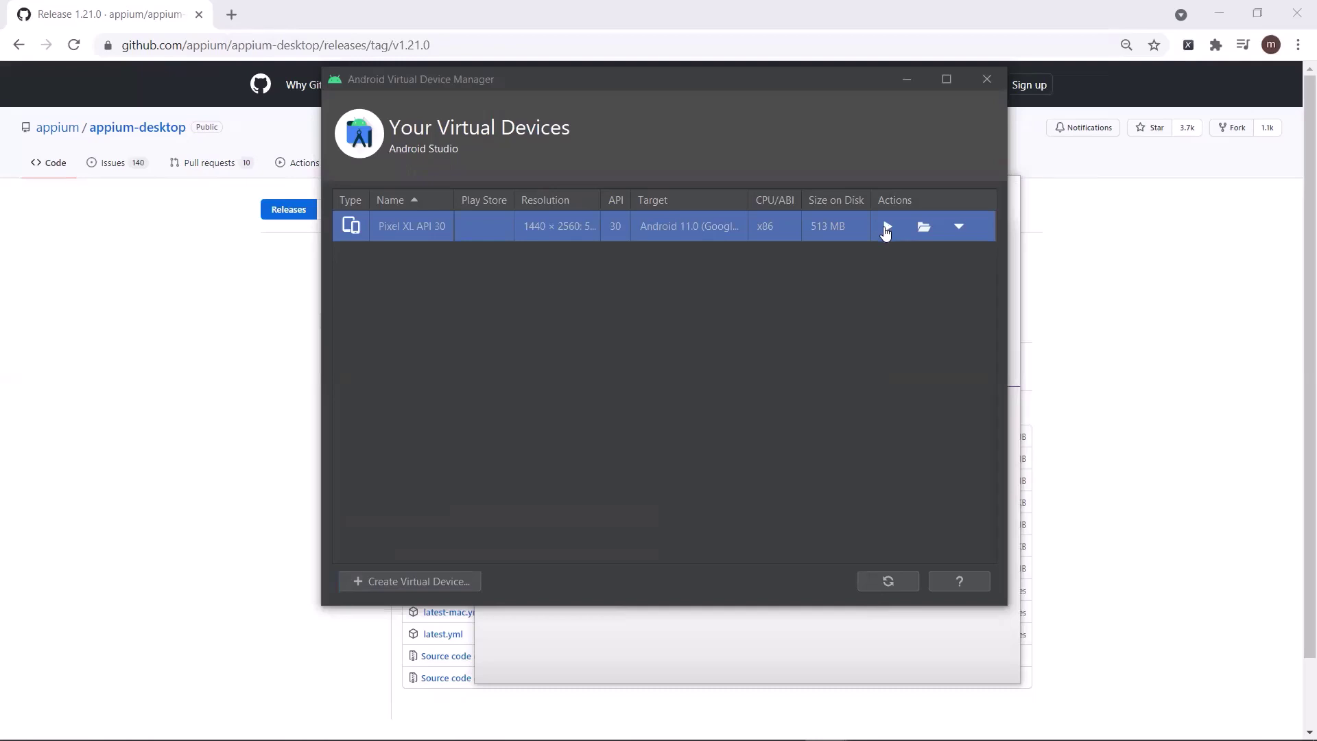
Launch the Pixel XL API 30 emulator, nudge its window upward, and show the phone's home screen
{"action": "left_click", "coordinate": [889, 227]}
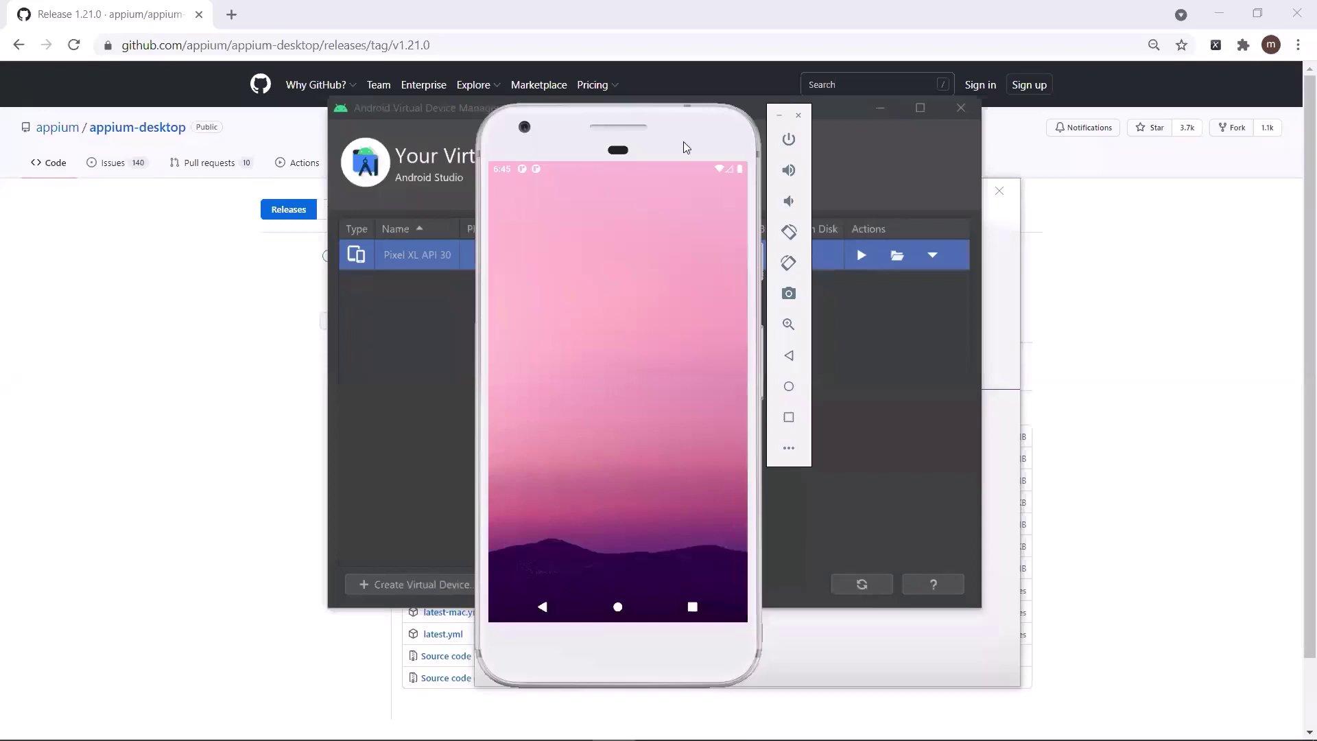
{"action": "left_click_drag", "start_coordinate": [683, 140], "coordinate": [681, 125]}
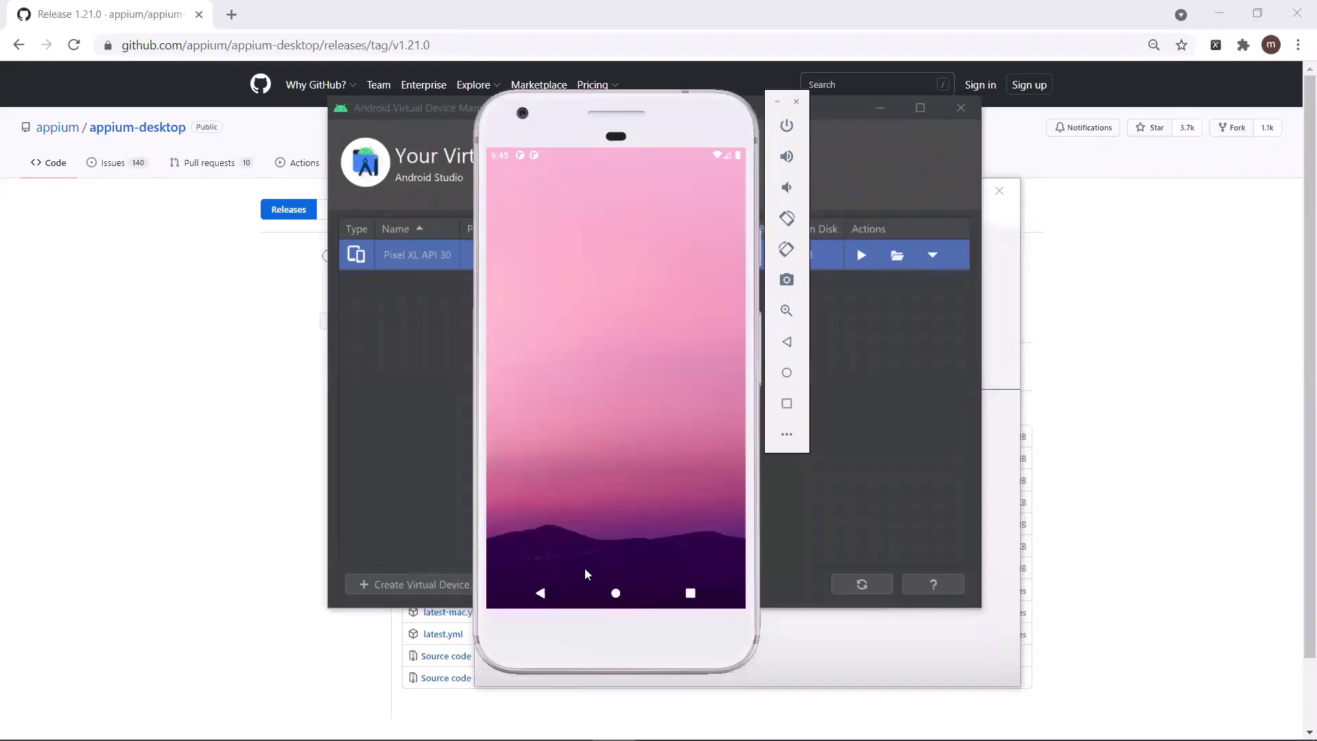
{"action": "left_click", "coordinate": [615, 594]}
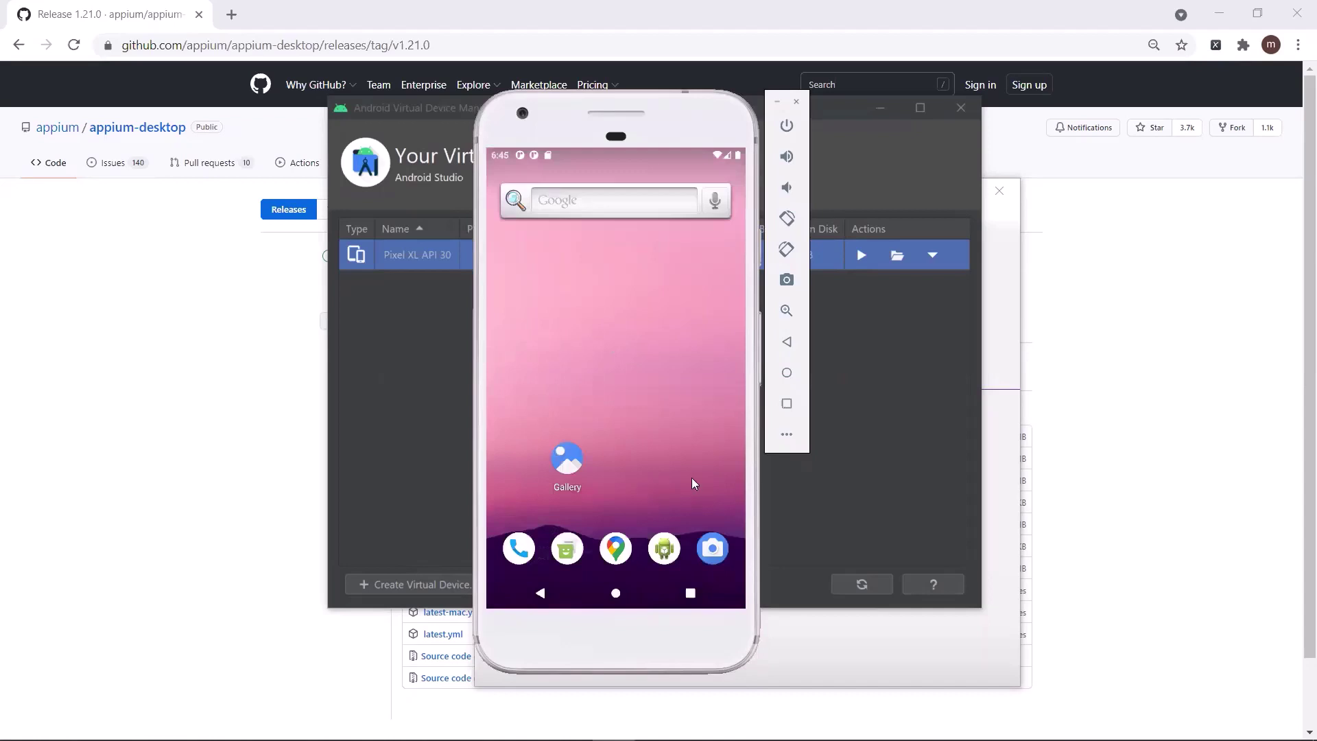
Open the WebView Browser Tester app from the emulator's app list, check its options menu, and return to the home screen
{"action": "left_click_drag", "start_coordinate": [619, 597], "coordinate": [644, 464]}
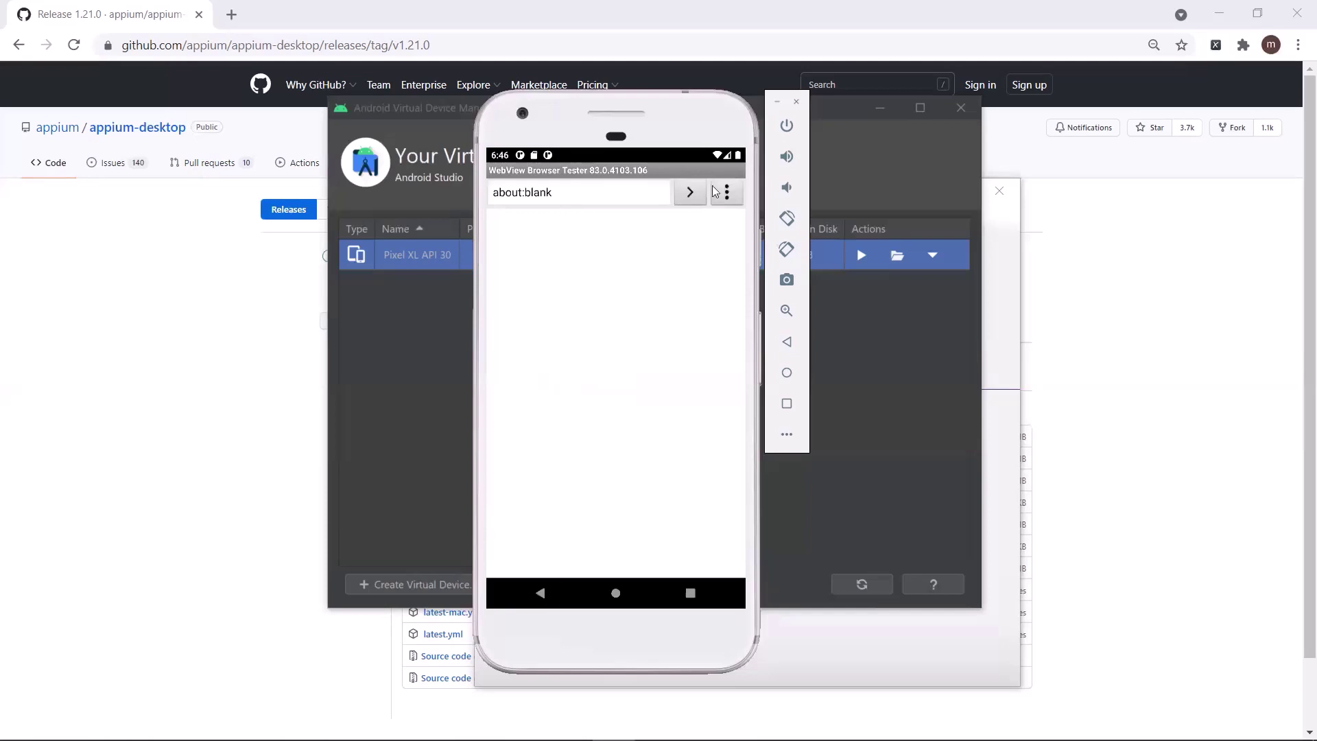
{"action": "left_click", "coordinate": [726, 199]}
{"action": "left_click", "coordinate": [542, 597]}
{"action": "left_click", "coordinate": [542, 595]}
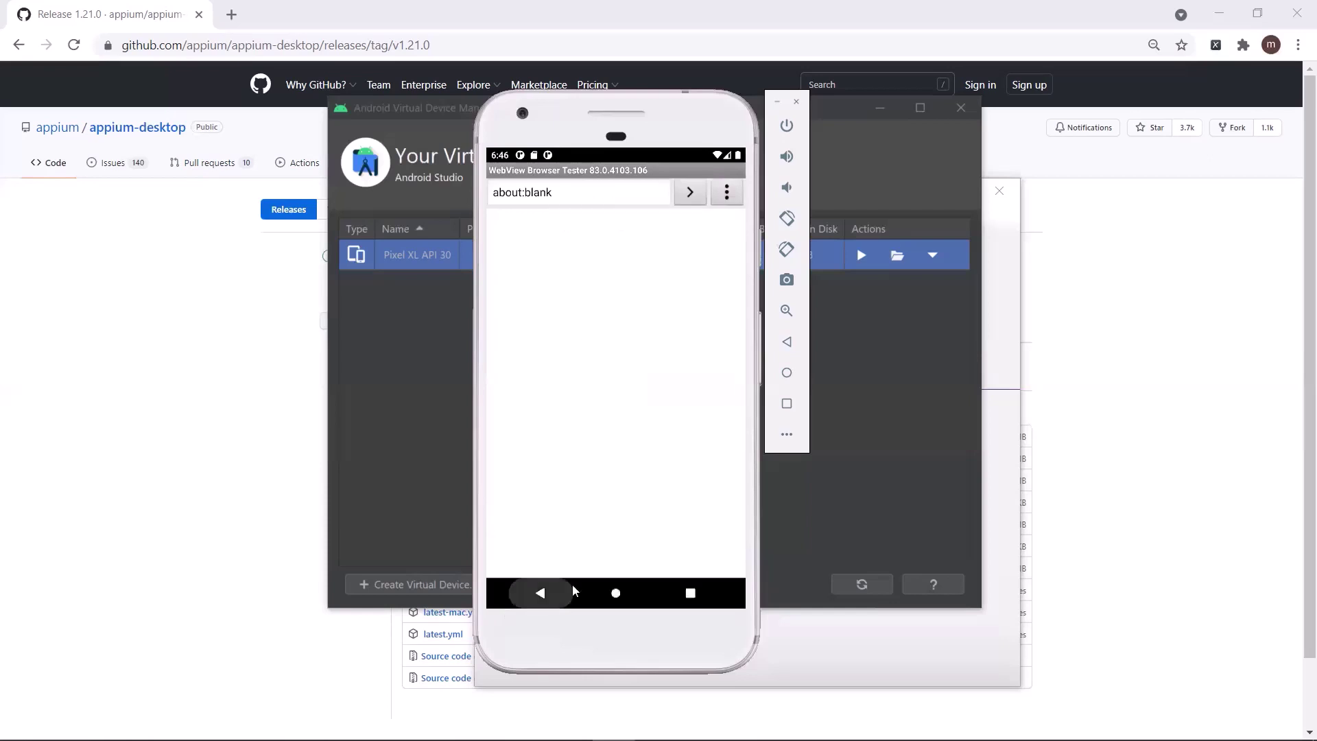
{"action": "left_click", "coordinate": [615, 592]}
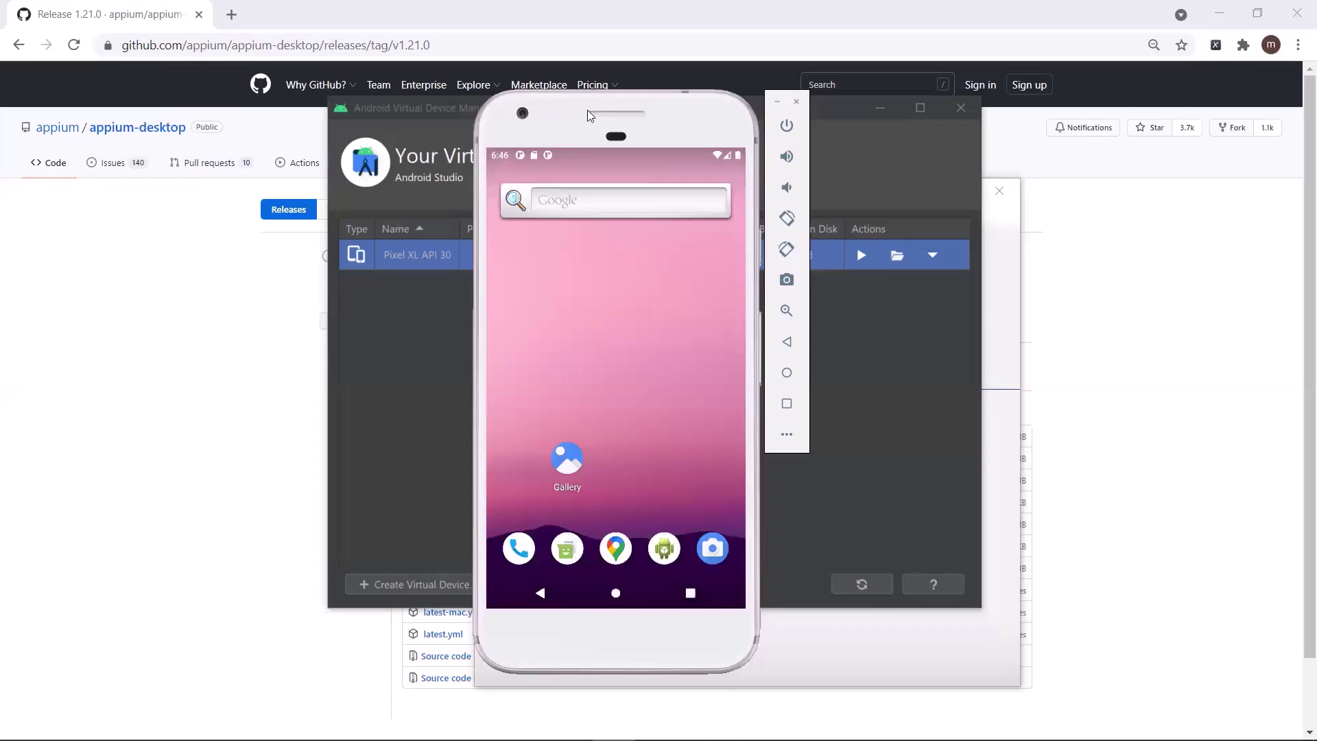
Reposition the emulator window, bring Appium to the front, and switch back to the Android Virtual Device Manager
{"action": "left_click_drag", "start_coordinate": [638, 124], "coordinate": [592, 175]}
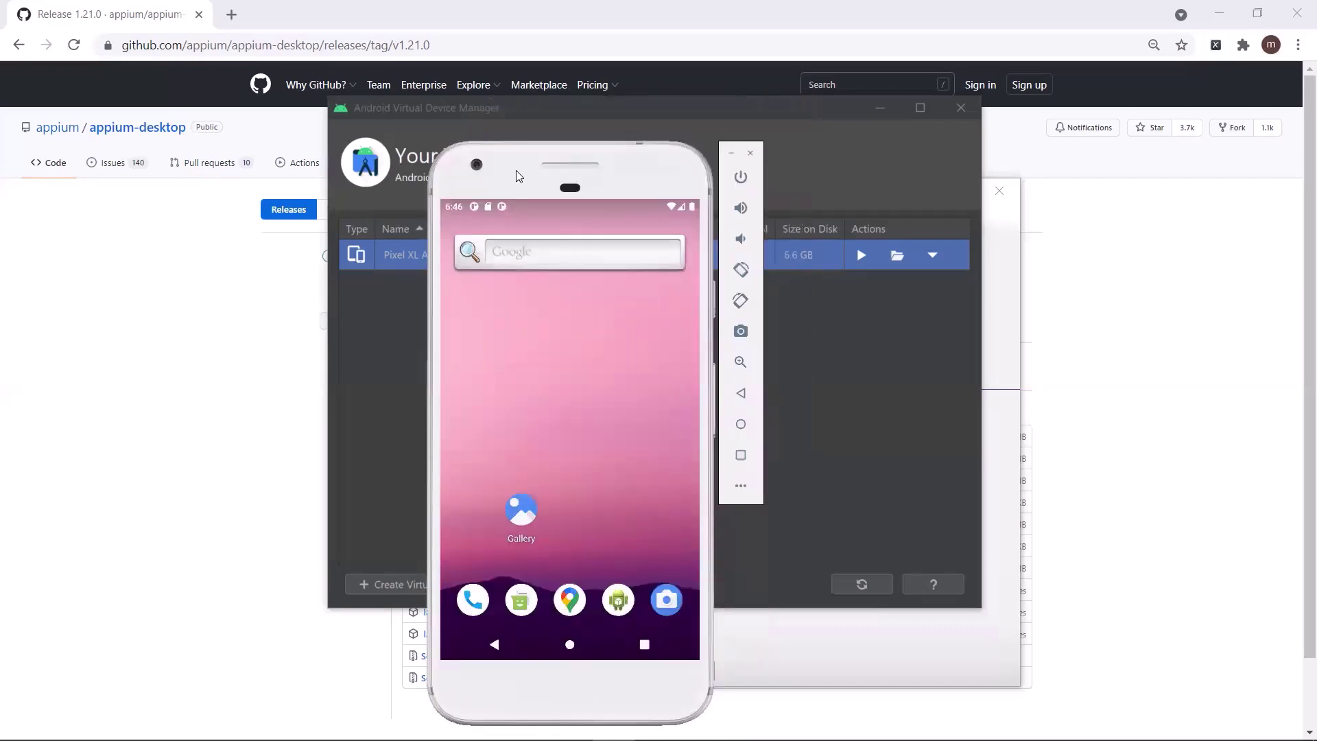
{"action": "left_click_drag", "start_coordinate": [515, 171], "coordinate": [526, 164]}
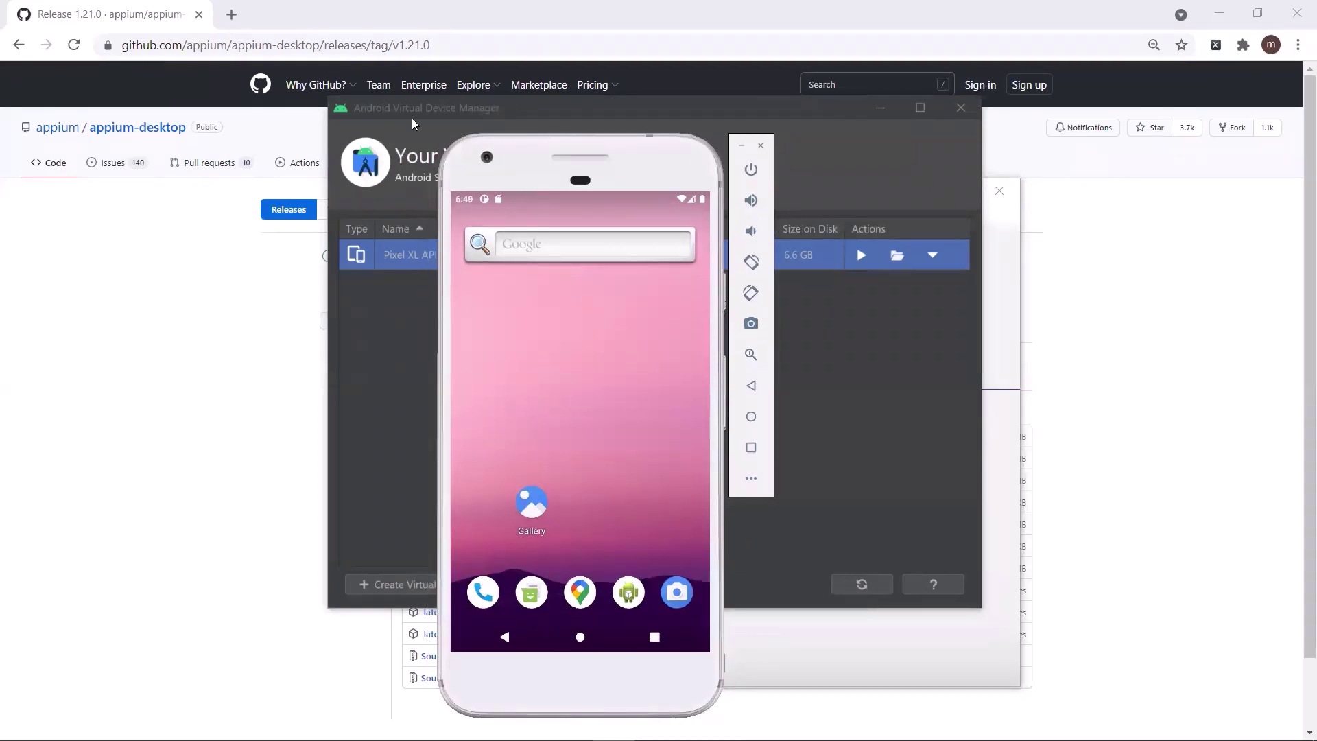
{"action": "left_click", "coordinate": [1011, 285]}
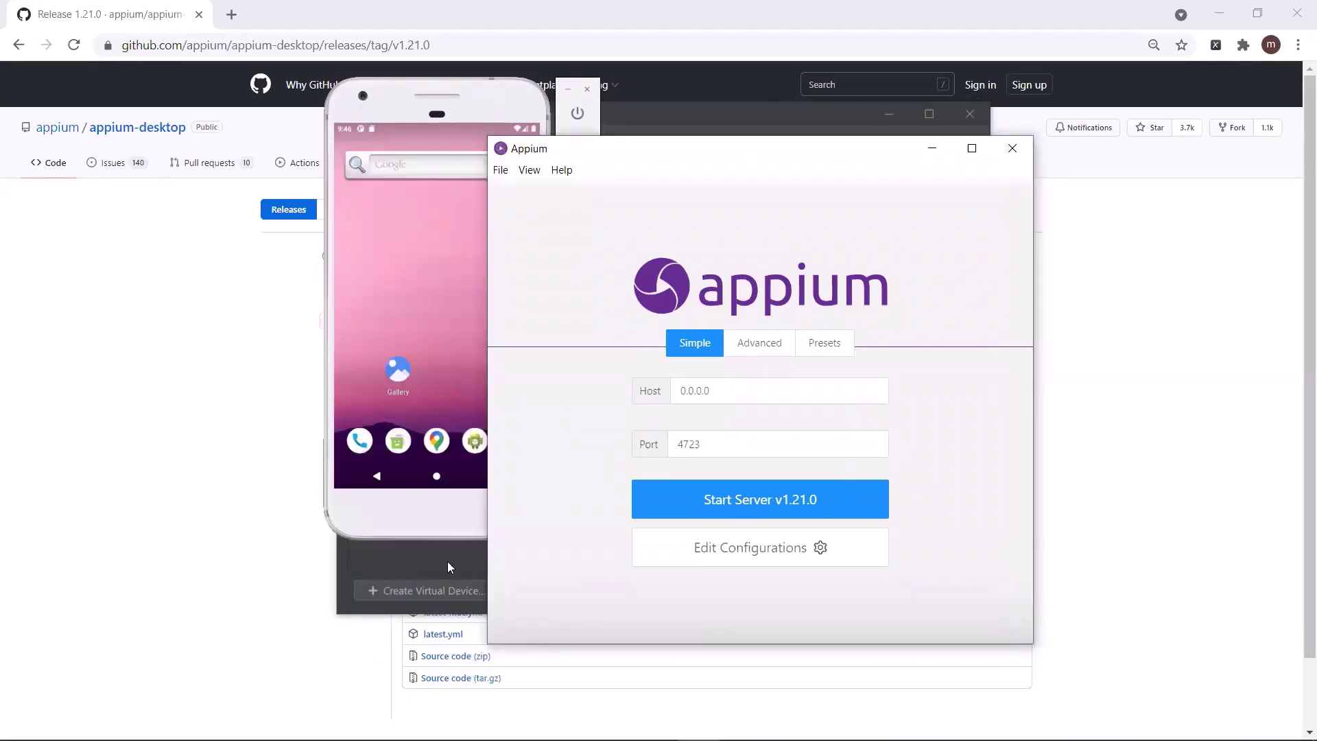
{"action": "left_click", "coordinate": [448, 561]}
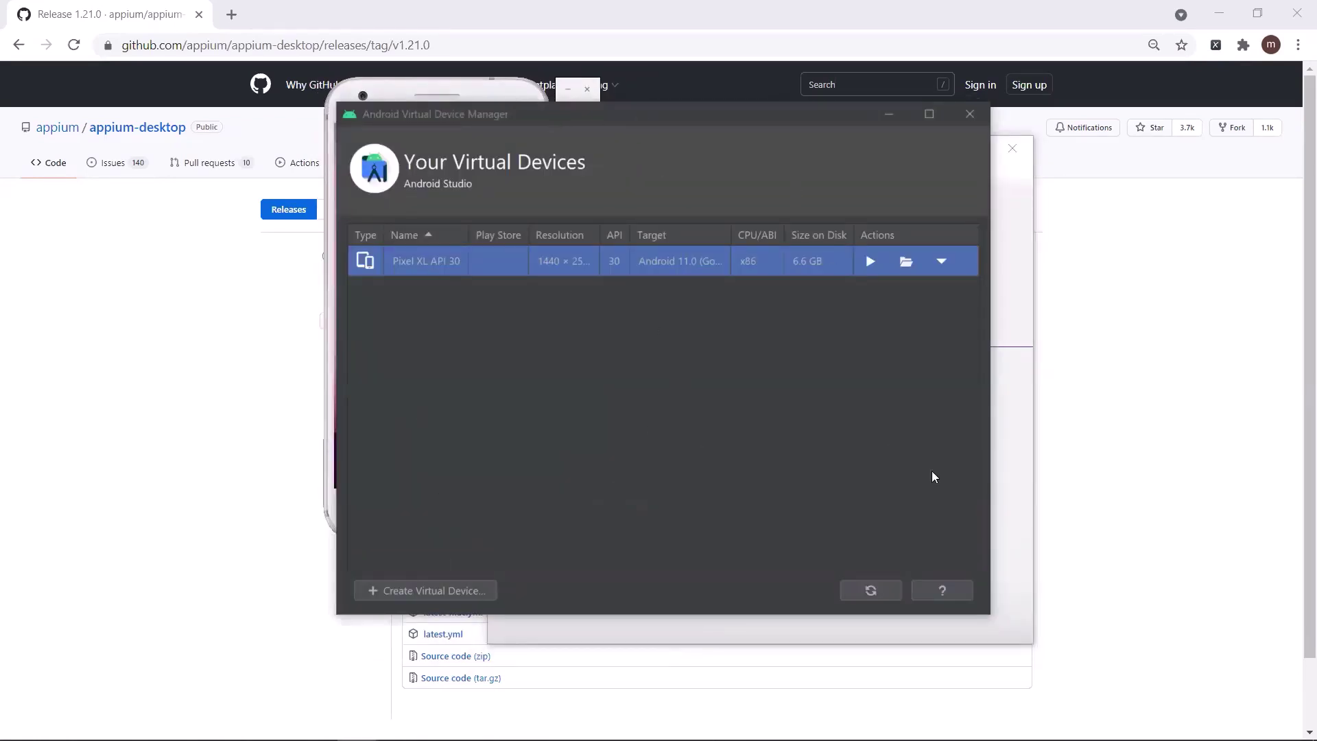
Open the environment variables from System Properties and start a new system variable named ANDROID_HOME
{"action": "left_click", "coordinate": [1001, 488]}
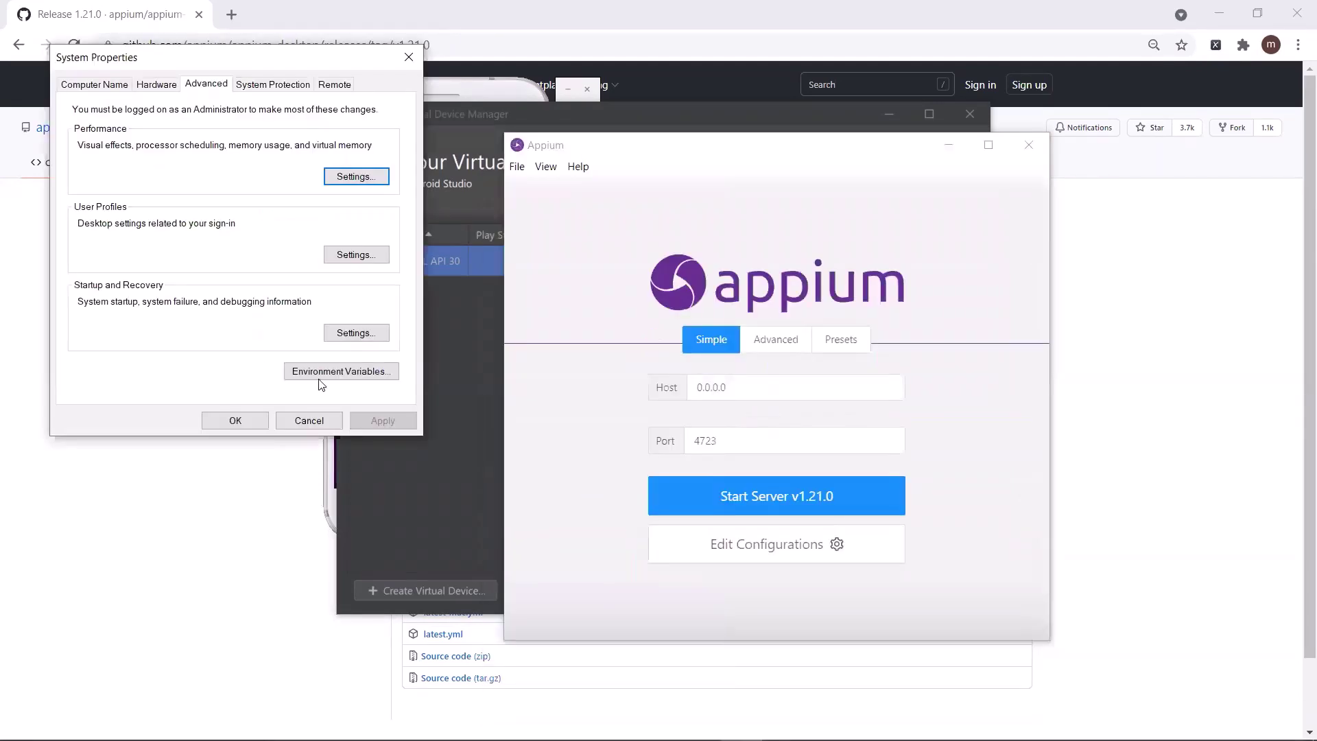
{"action": "left_click_drag", "start_coordinate": [267, 59], "coordinate": [339, 95]}
{"action": "left_click", "coordinate": [425, 410]}
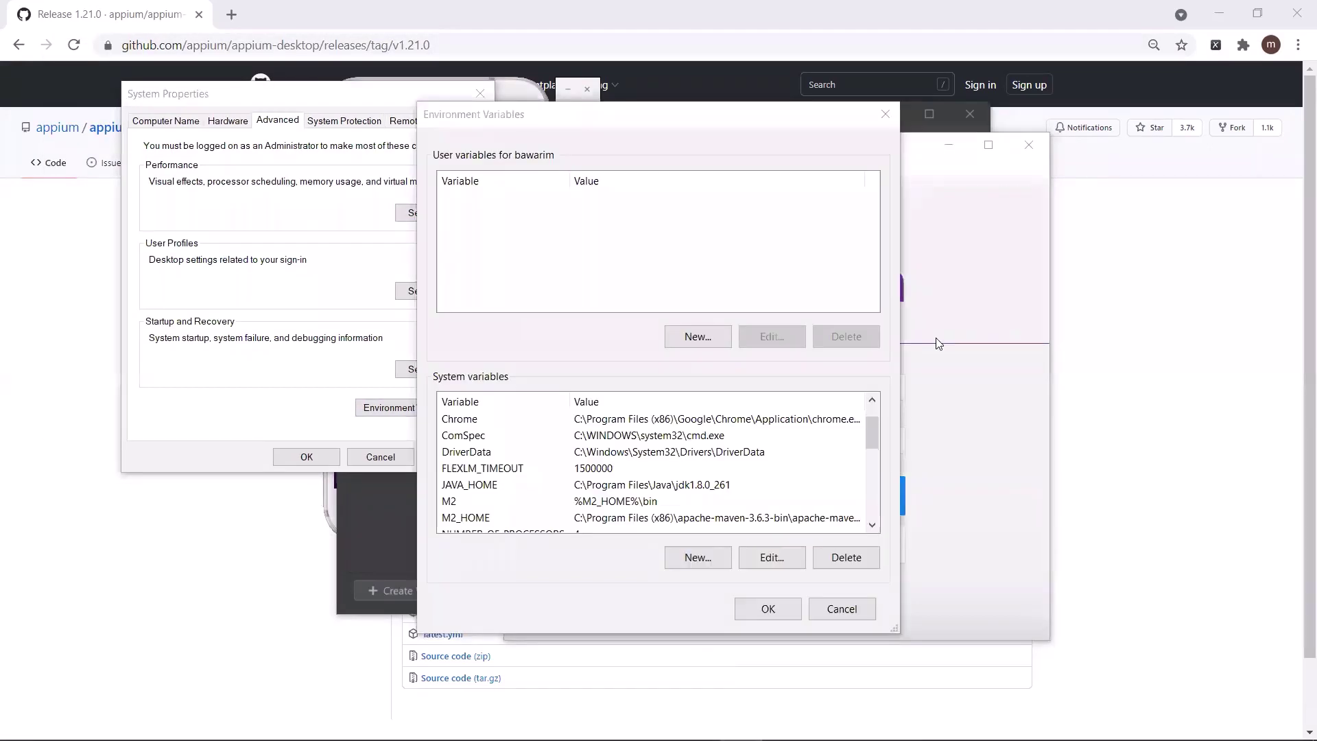
{"action": "left_click", "coordinate": [699, 558]}
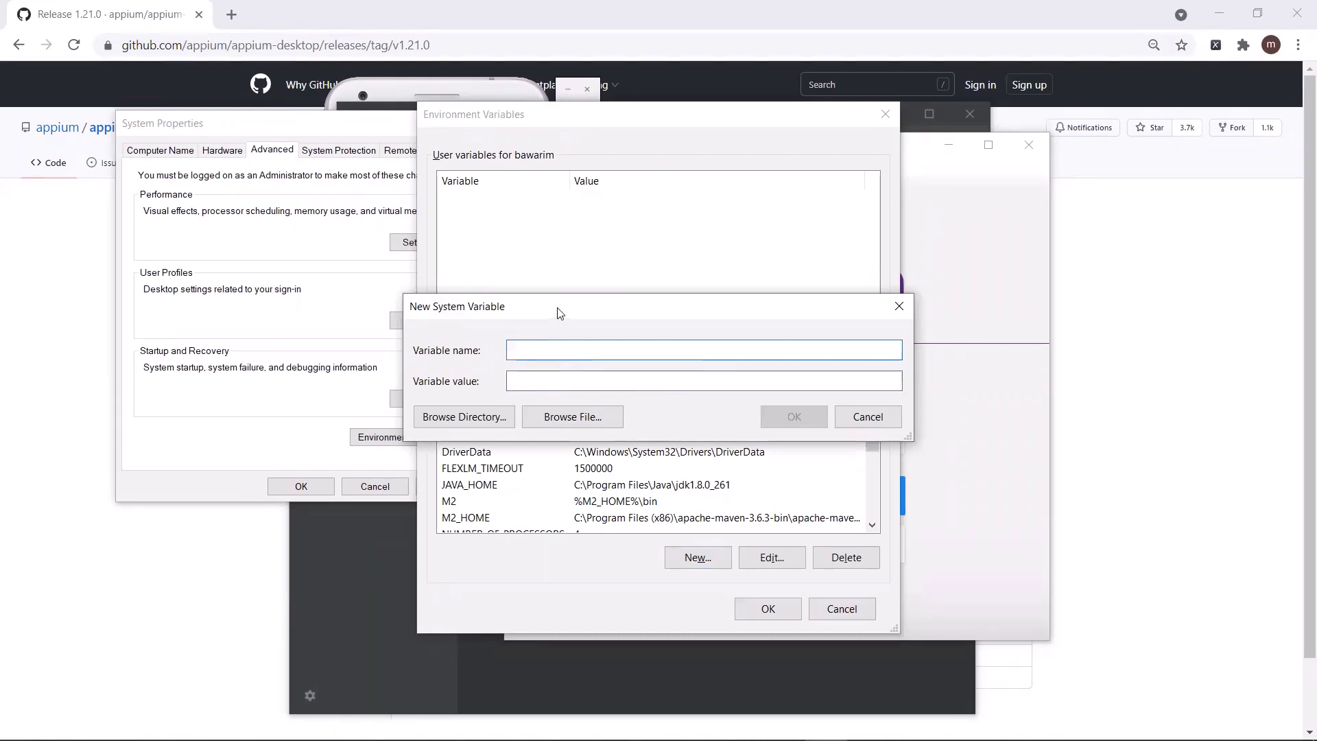
{"action": "left_click_drag", "start_coordinate": [560, 313], "coordinate": [576, 231]}
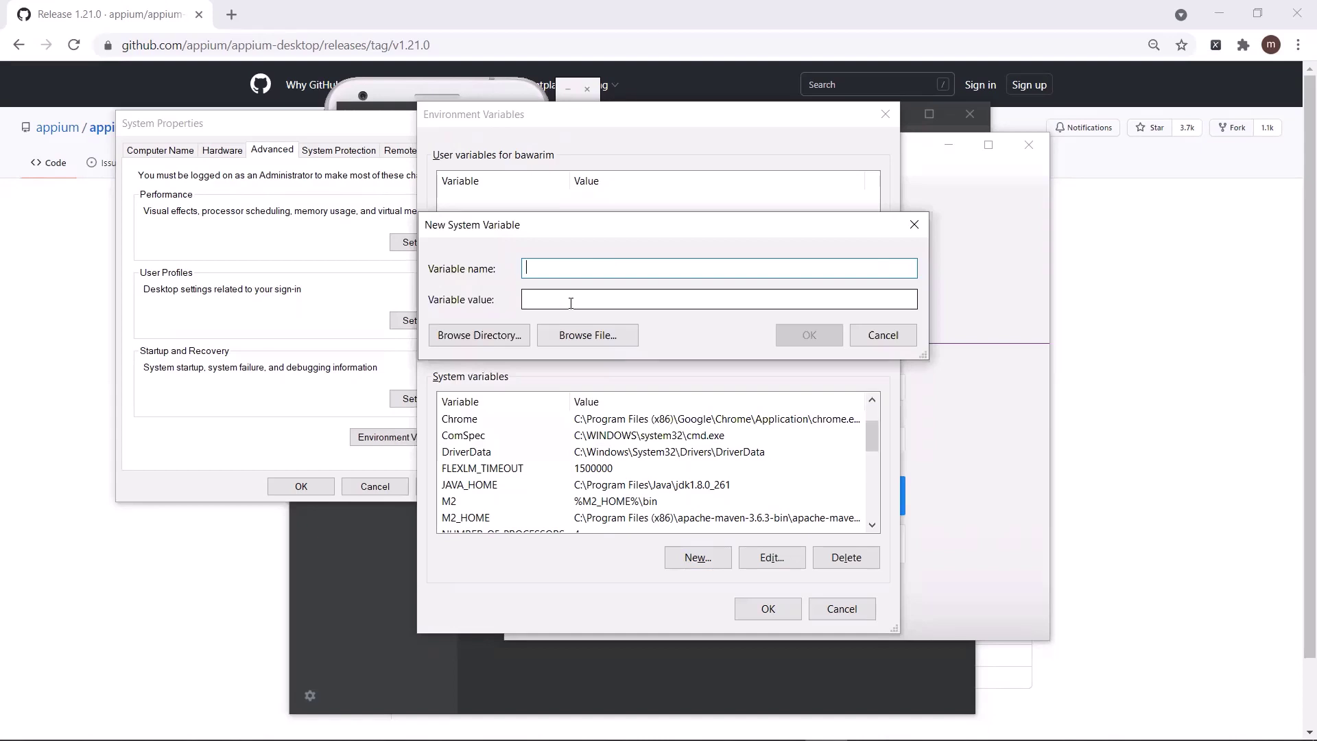
{"action": "type", "text": "ANDROID_HOME"}
{"action": "left_click", "coordinate": [570, 300]}
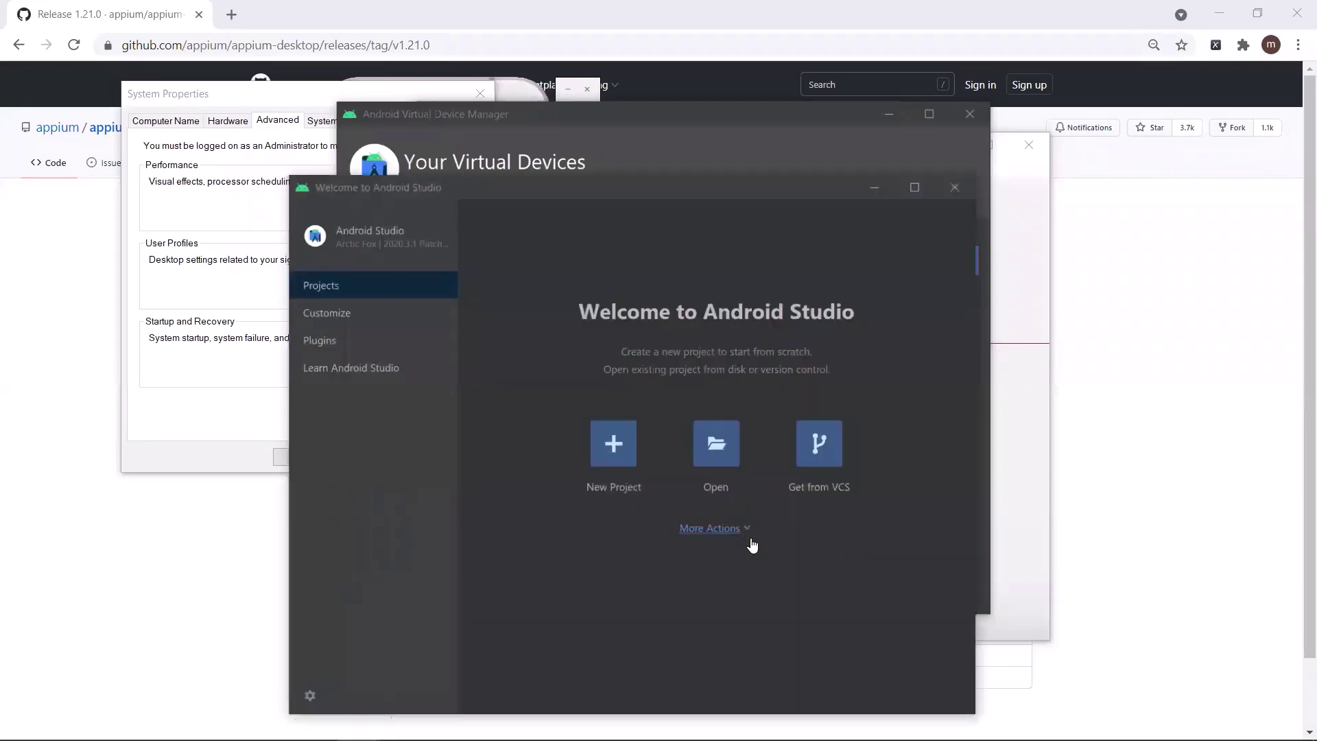
Copy the Android SDK location from the SDK Manager, enter it as the ANDROID_HOME value, and save the variable
{"action": "left_click", "coordinate": [744, 529]}
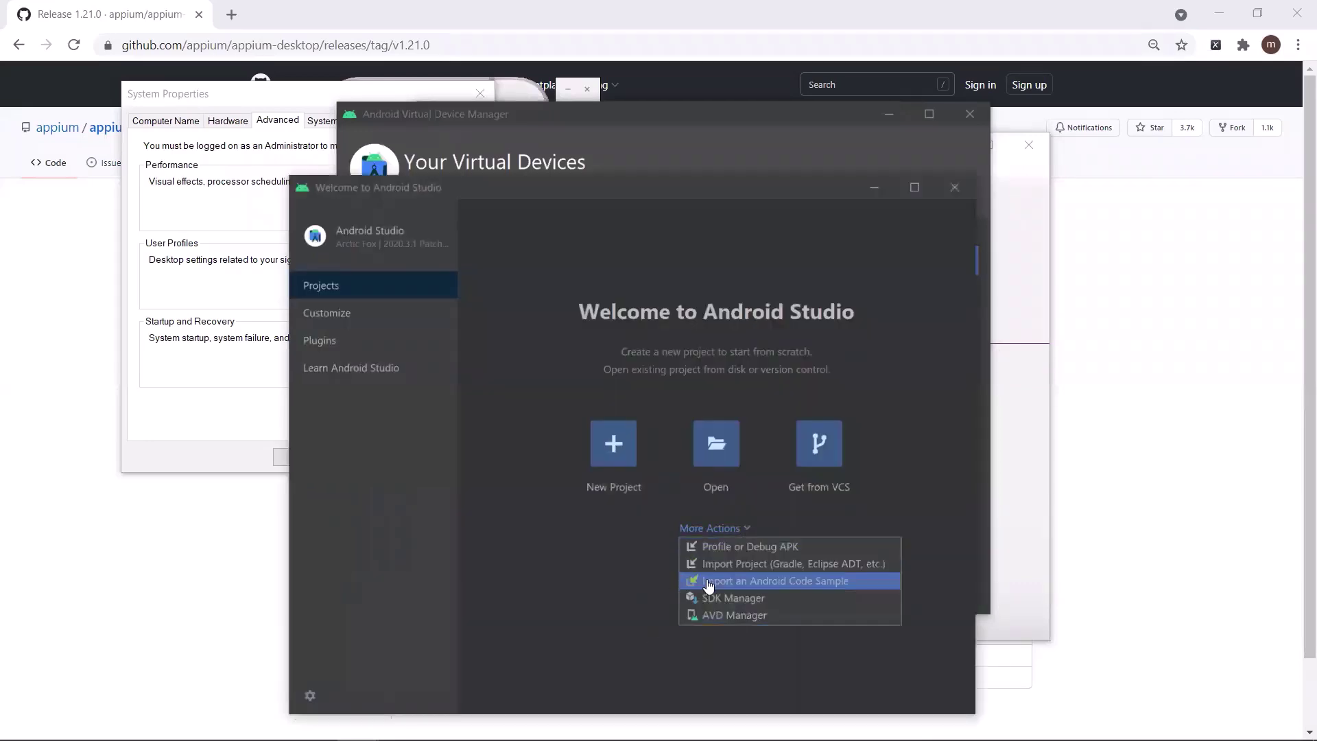
{"action": "left_click", "coordinate": [726, 598]}
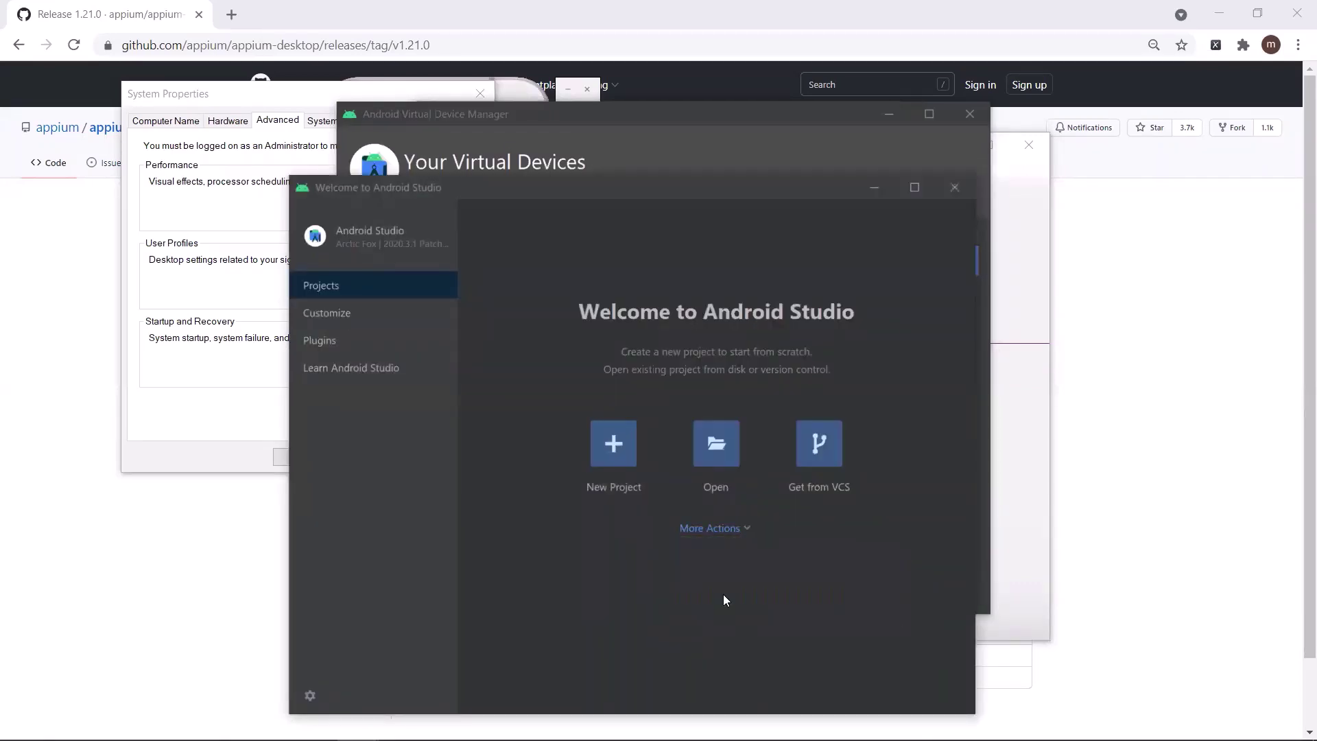
{"action": "left_click", "coordinate": [606, 130]}
{"action": "triple_click", "coordinate": [606, 129]}
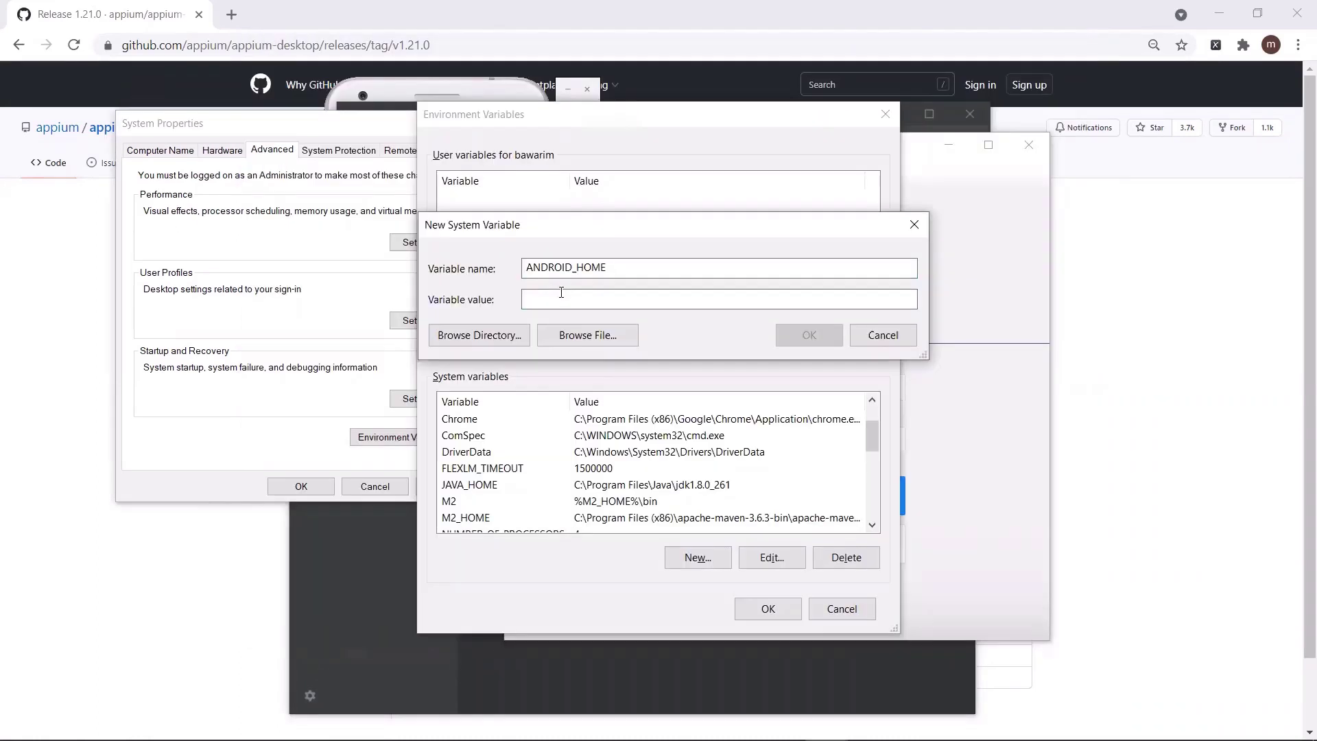
{"action": "type", "text": "C:\\Users\\ma\\AppData\\Local\\Android\\Sdk"}
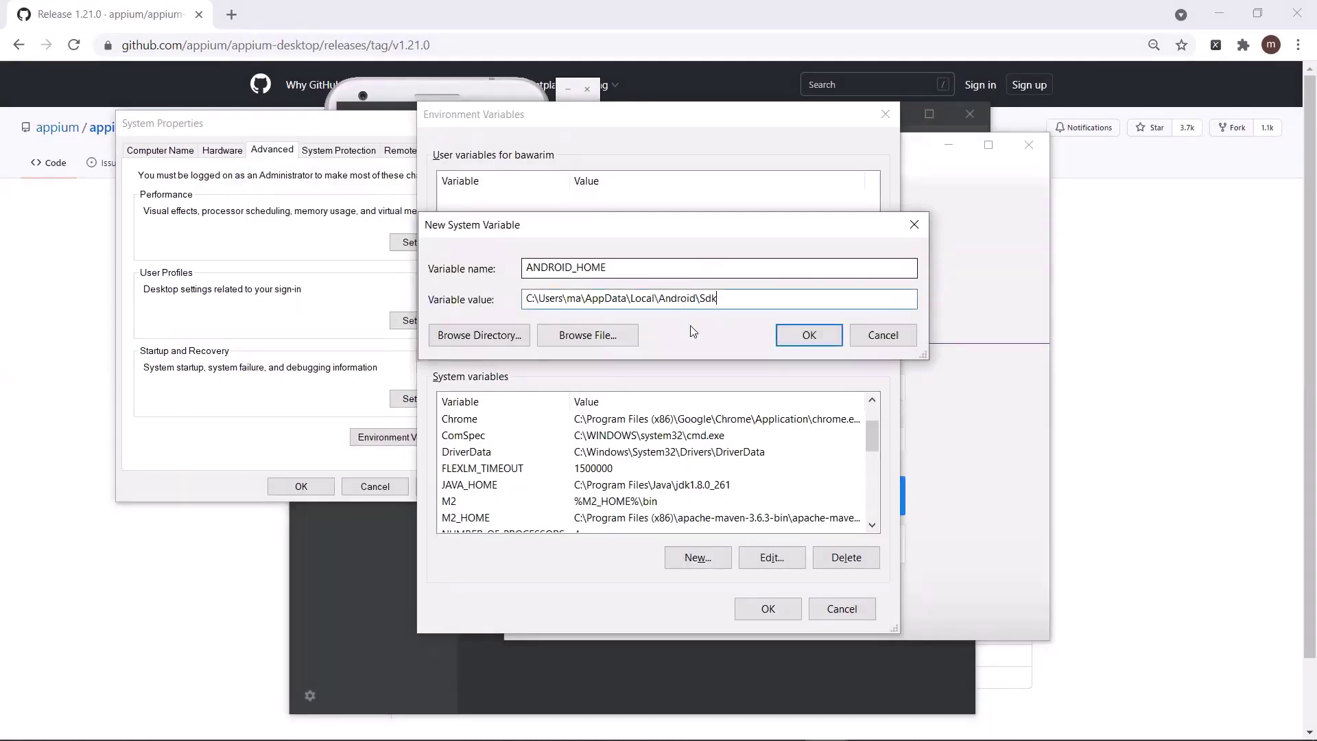
{"action": "left_click", "coordinate": [808, 334]}
Edit the system Path variable, add the entry %ANDROID_HOME%\tools, and copy that entry's text
{"action": "scroll", "coordinate": [545, 500], "scroll_direction": "down", "scroll_amount": 2}
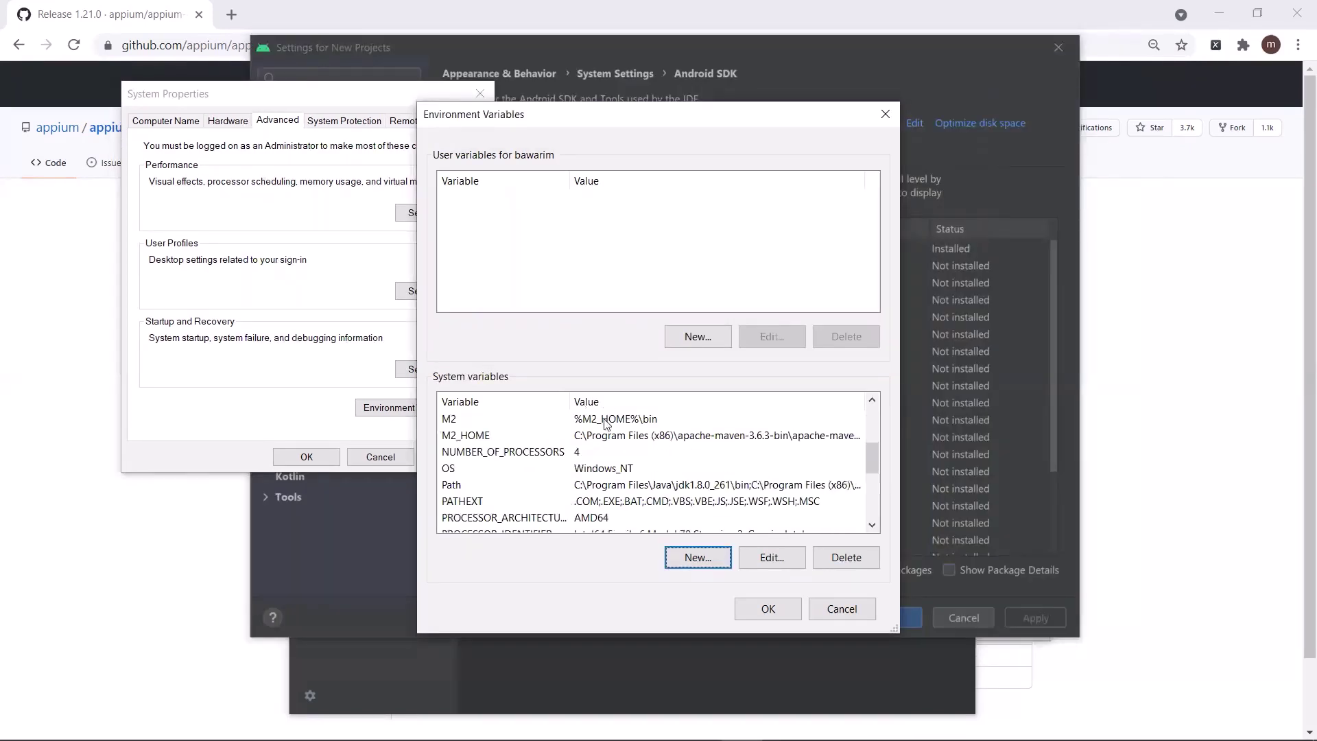
{"action": "left_click", "coordinate": [671, 485]}
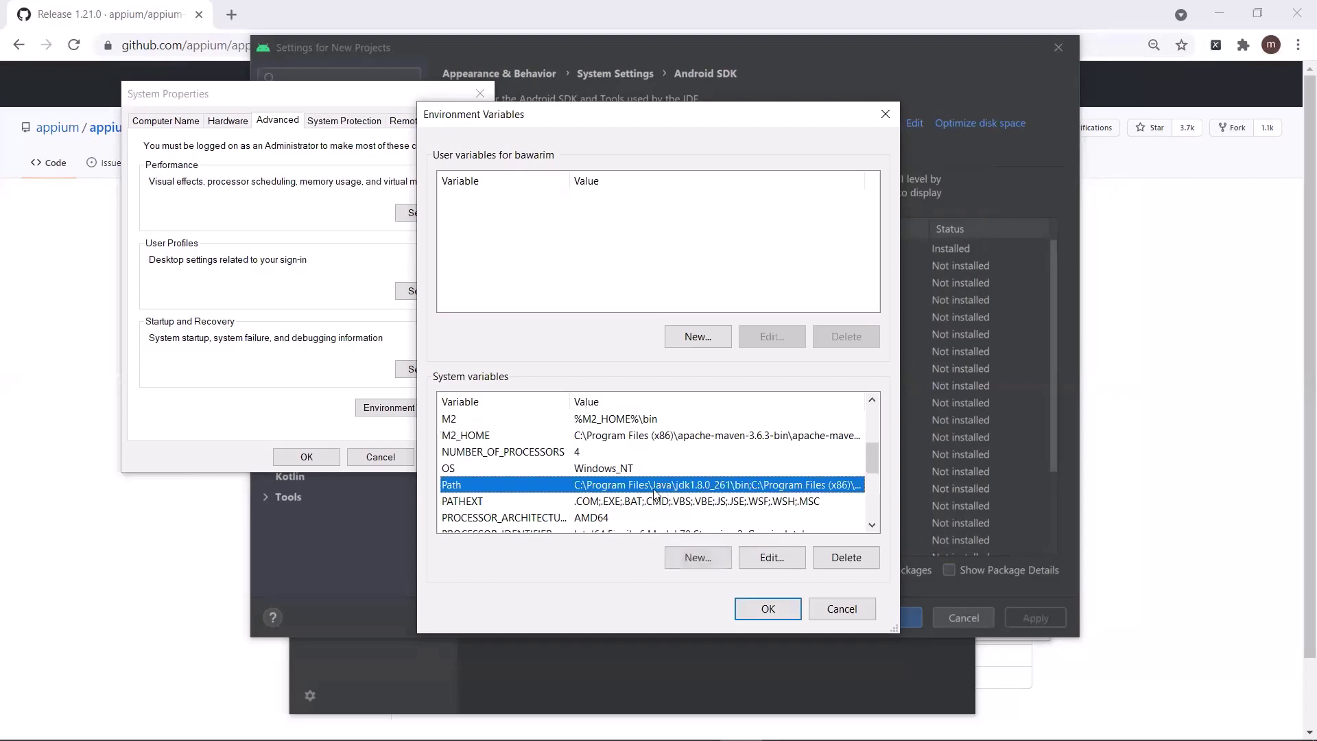
{"action": "left_click", "coordinate": [761, 557]}
{"action": "double_click", "coordinate": [511, 523]}
{"action": "type", "text": "%"}
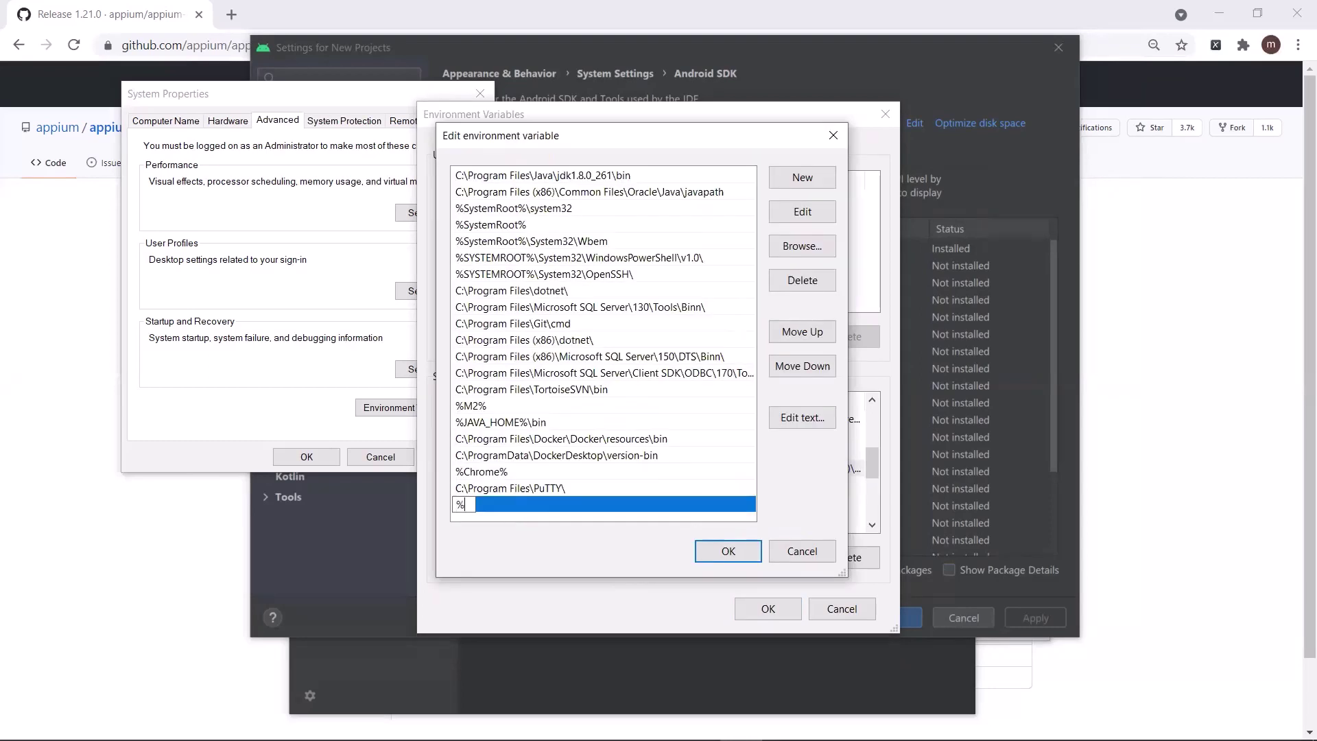
{"action": "type", "text": "ANDROID_HOME%"}
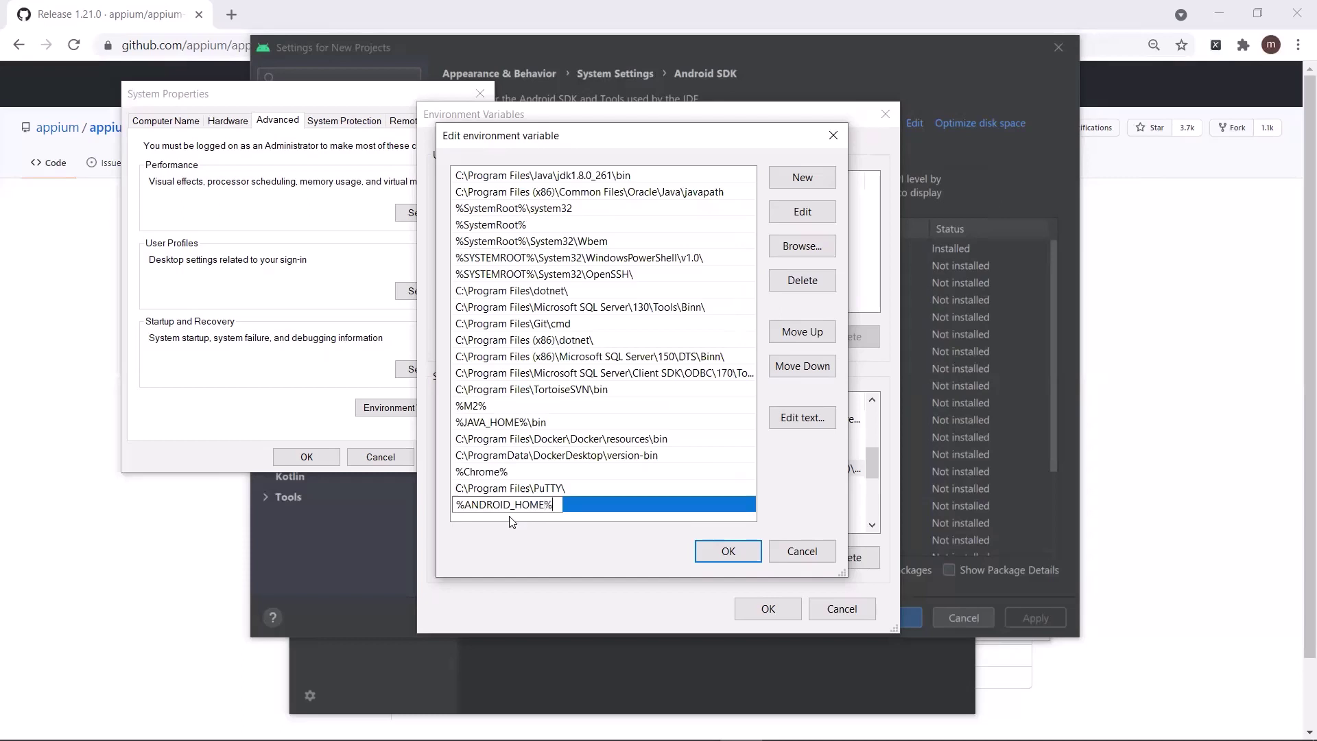
{"action": "type", "text": "\\tools"}
{"action": "key", "text": "ctrl+a"}
{"action": "key", "text": "ctrl+c"}
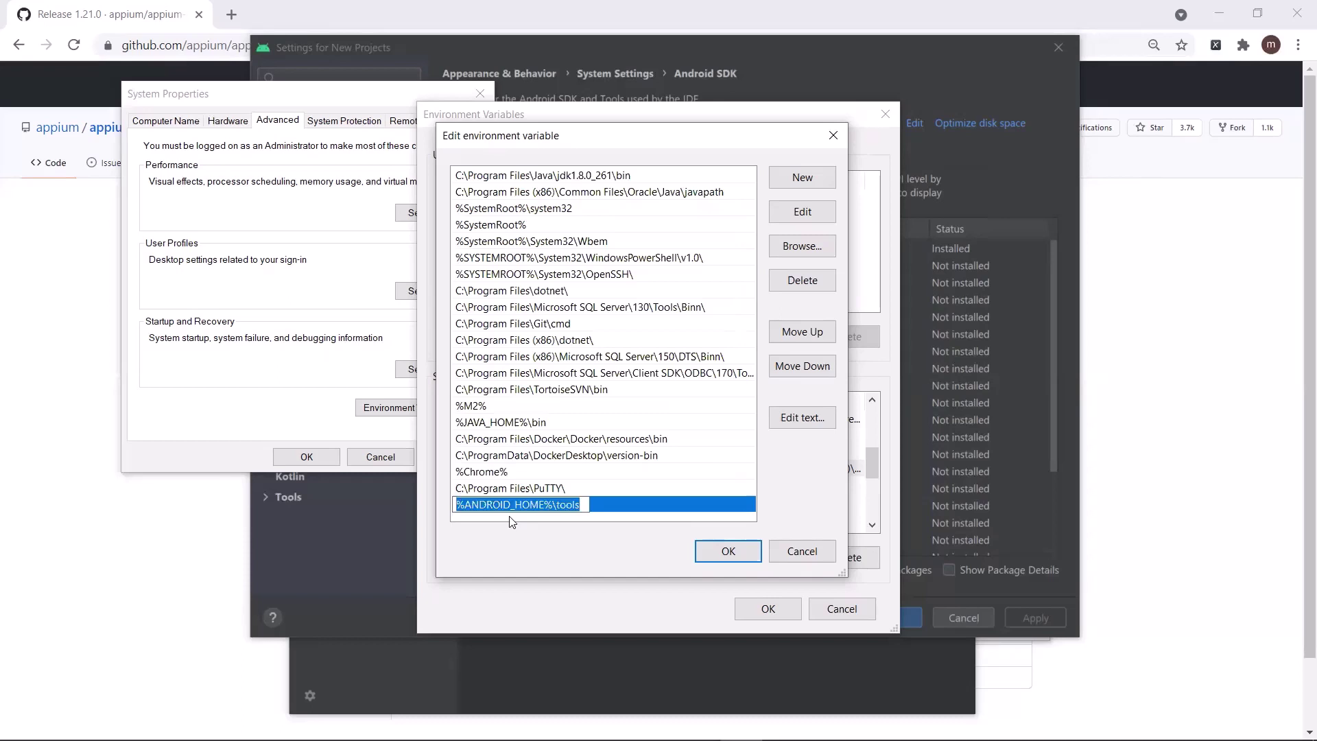
{"action": "double_click", "coordinate": [505, 517]}
{"action": "left_click", "coordinate": [540, 515]}
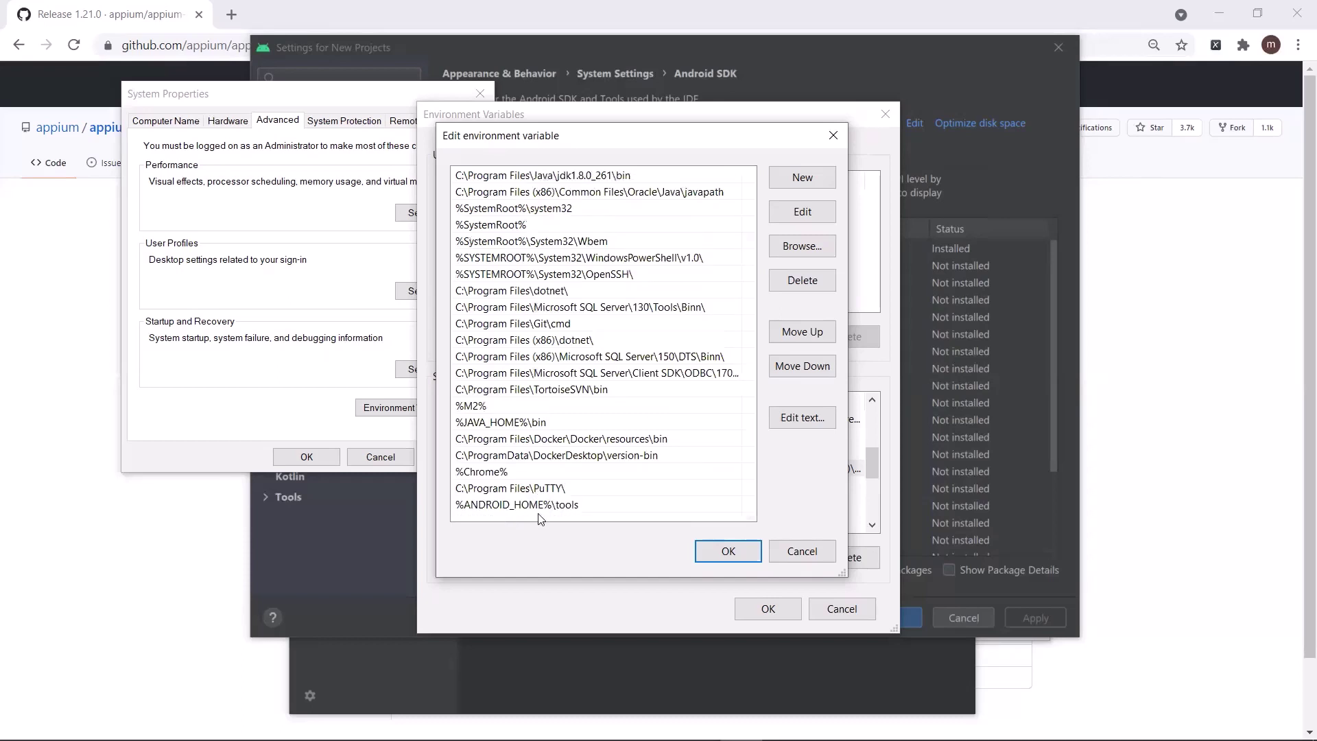
Add a Path entry %ANDROID_HOME%\bin, reusing the copied tools entry
{"action": "double_click", "coordinate": [485, 515]}
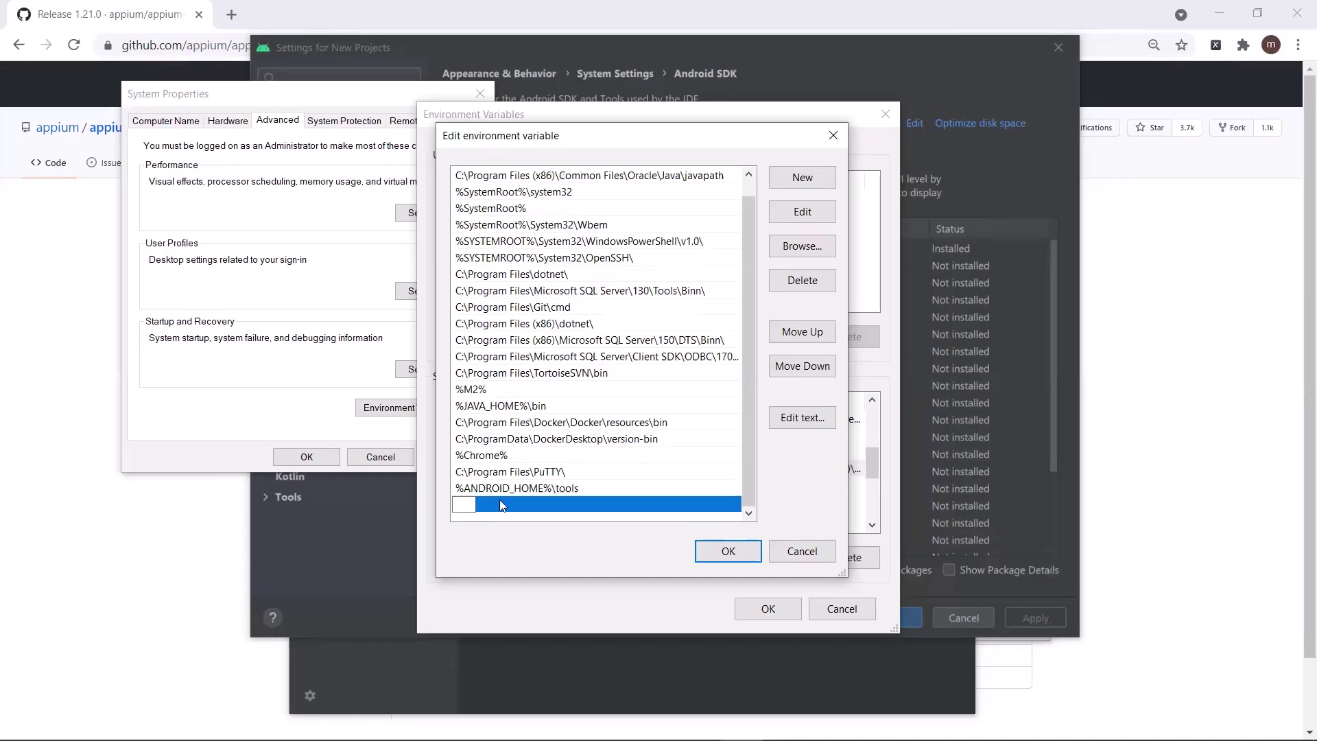
{"action": "key", "text": "ctrl+v"}
{"action": "key", "text": "BackSpace"}
{"action": "key", "text": "BackSpace"}
{"action": "key", "text": "BackSpace"}
{"action": "key", "text": "BackSpace"}
{"action": "key", "text": "BackSpace"}
{"action": "type", "text": "bin"}
Add another Path entry, %ANDROID_HOME%\platform-tools, from the copied text
{"action": "left_click", "coordinate": [801, 177]}
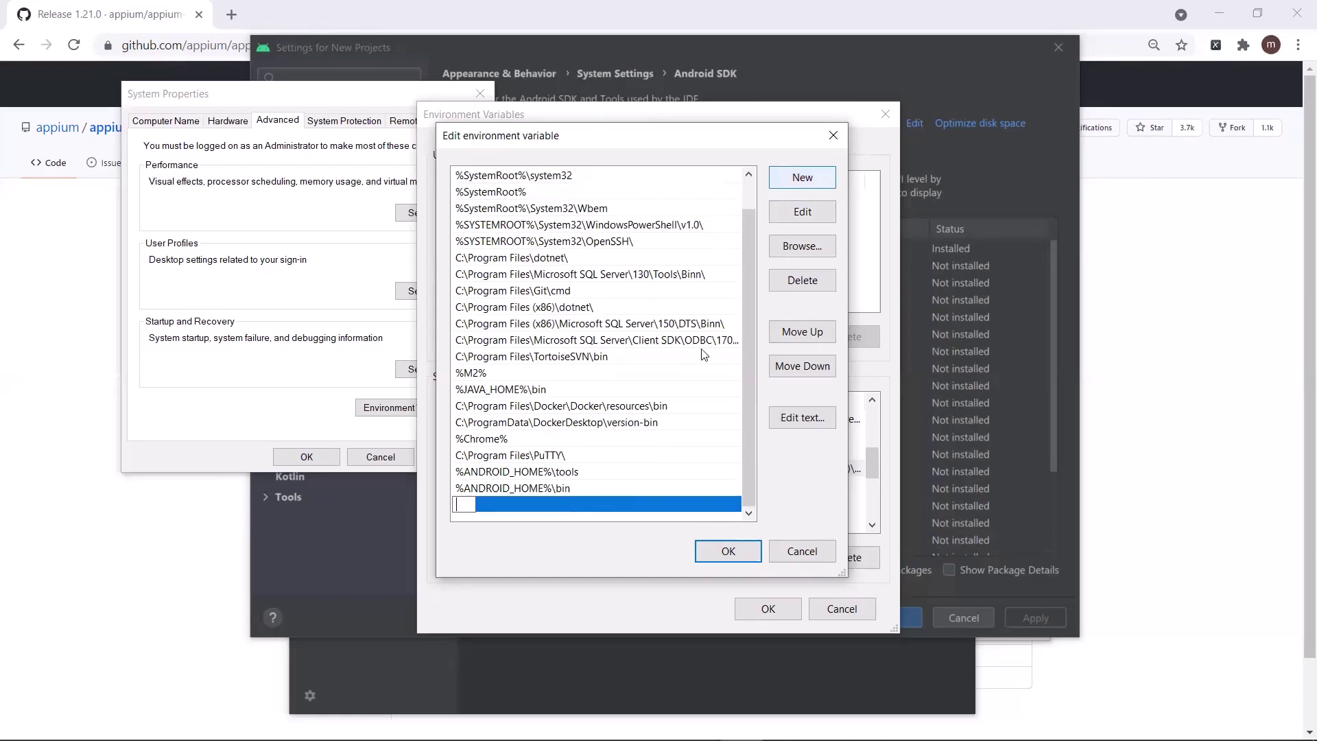
{"action": "key", "text": "ctrl+v"}
{"action": "key", "text": "BackSpace"}
{"action": "key", "text": "BackSpace"}
{"action": "key", "text": "BackSpace"}
{"action": "key", "text": "BackSpace"}
{"action": "key", "text": "BackSpace"}
{"action": "type", "text": "platform-tools"}
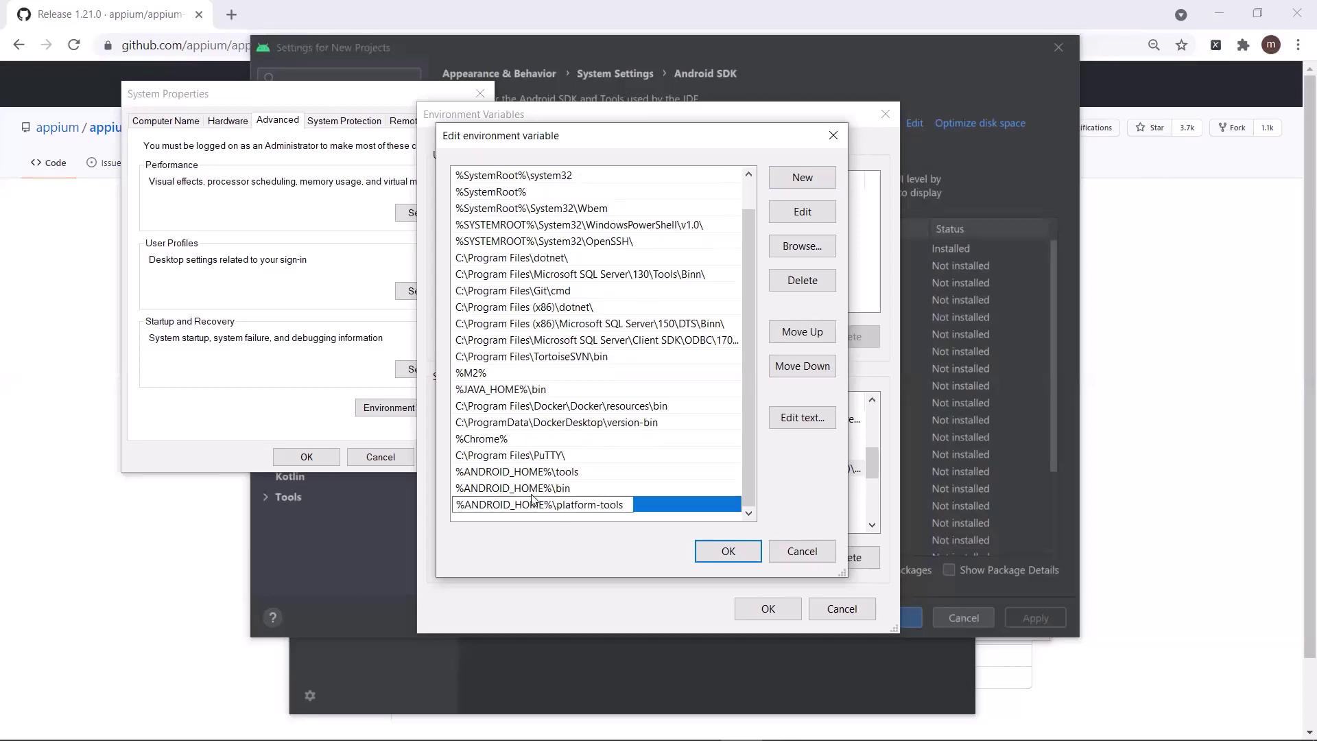
{"action": "left_click", "coordinate": [581, 487]}
{"action": "left_click", "coordinate": [575, 506]}
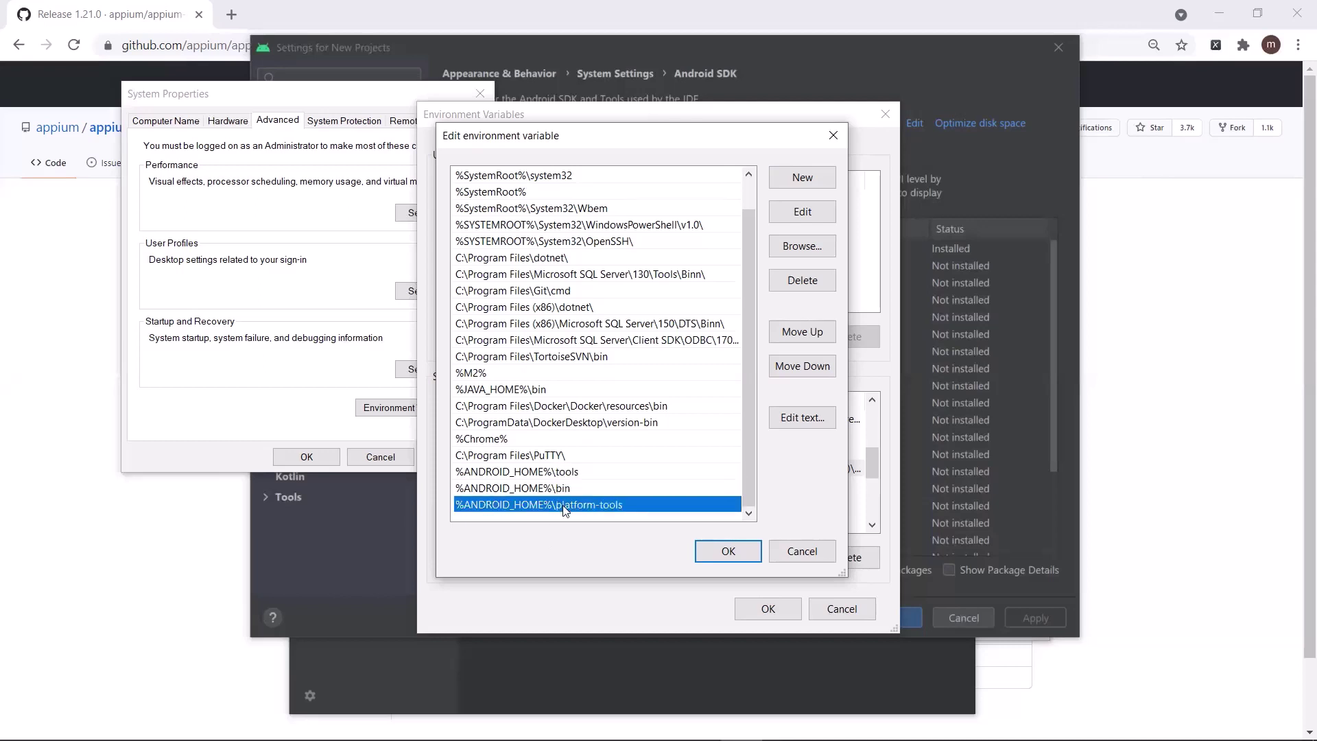
Save the Path and environment variable changes, close System Properties, and dismiss the Android SDK settings
{"action": "left_click", "coordinate": [721, 552]}
{"action": "left_click", "coordinate": [767, 609]}
{"action": "left_click", "coordinate": [307, 457]}
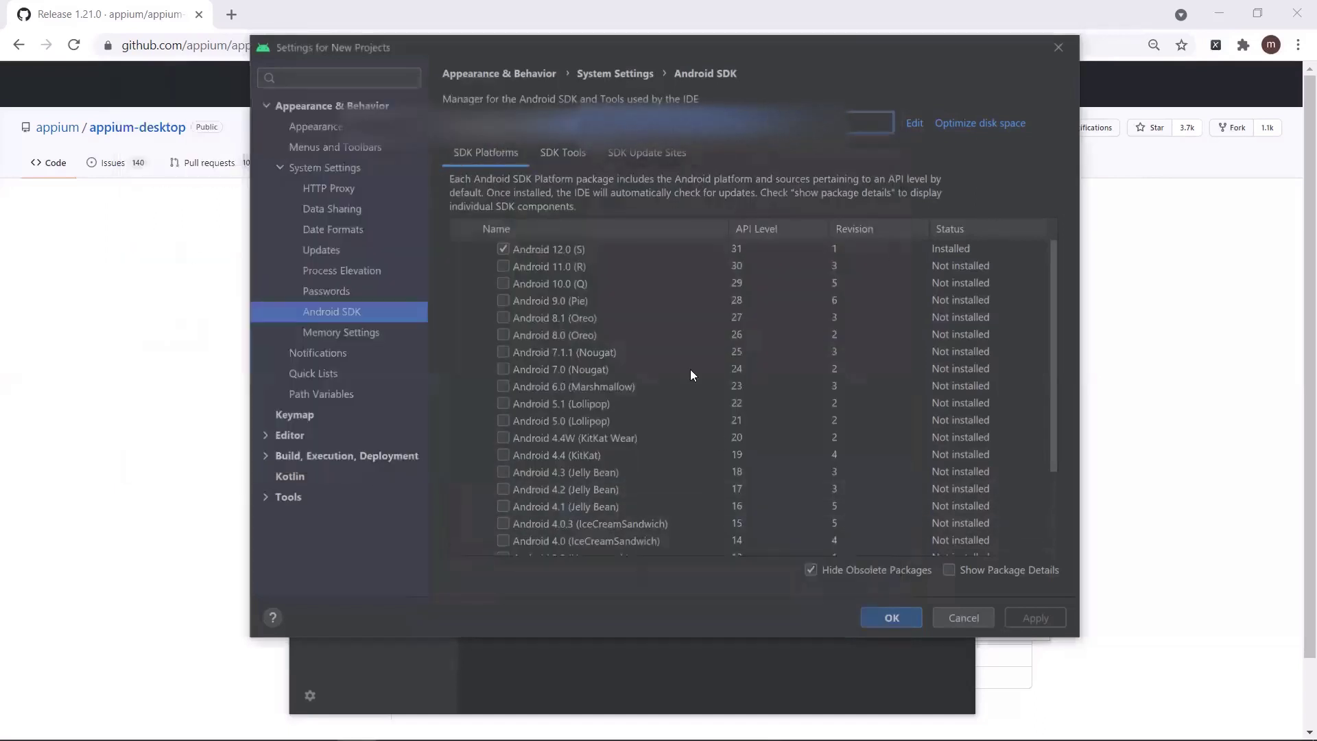
{"action": "key", "text": "Escape"}
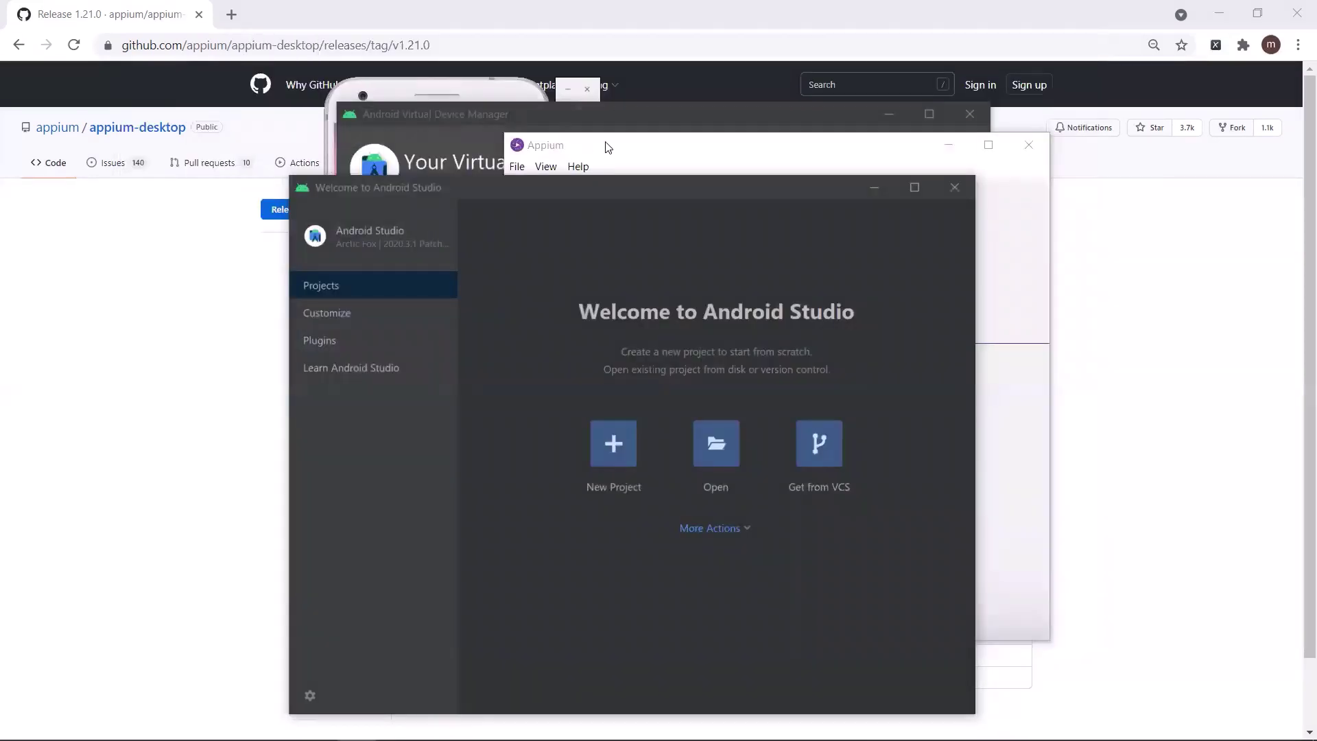
Open Appium's configurations, check the ANDROID_HOME and JAVA_HOME paths, and close the window
{"action": "left_click", "coordinate": [602, 144]}
{"action": "left_click", "coordinate": [783, 557]}
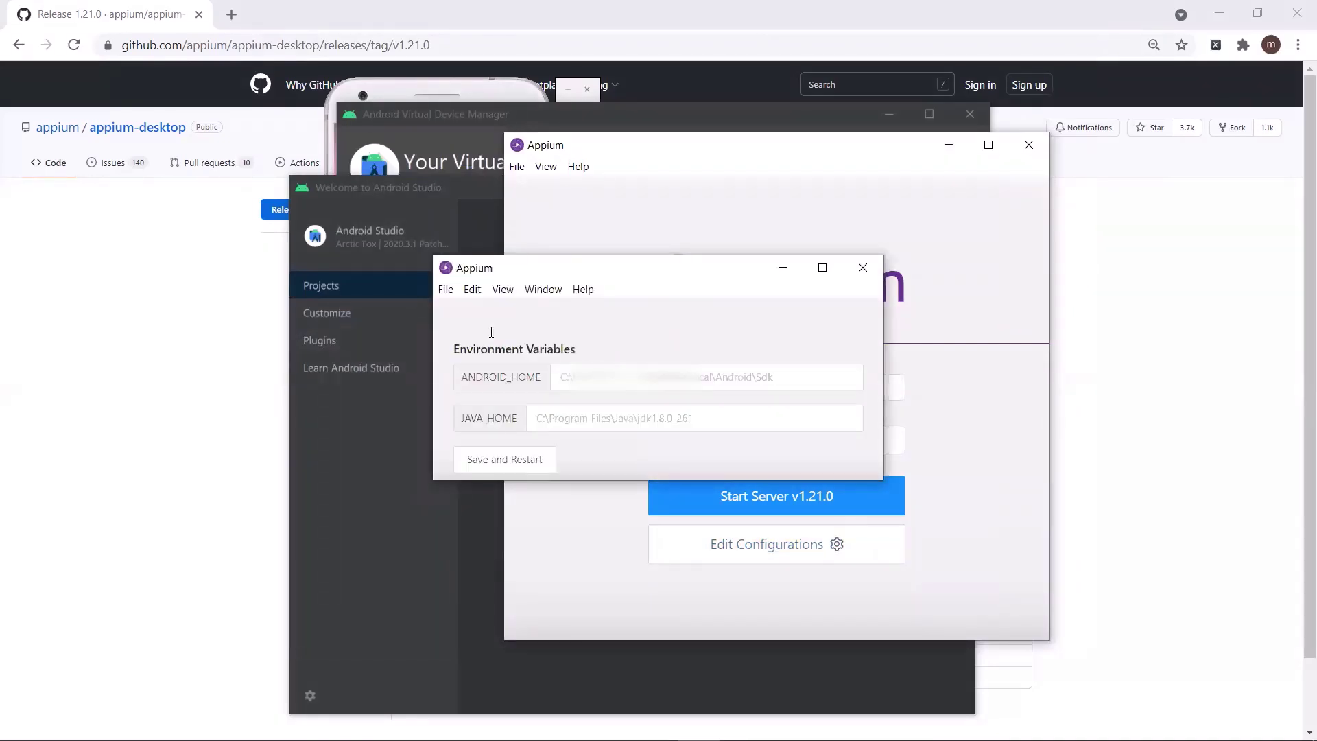
{"action": "left_click", "coordinate": [812, 374]}
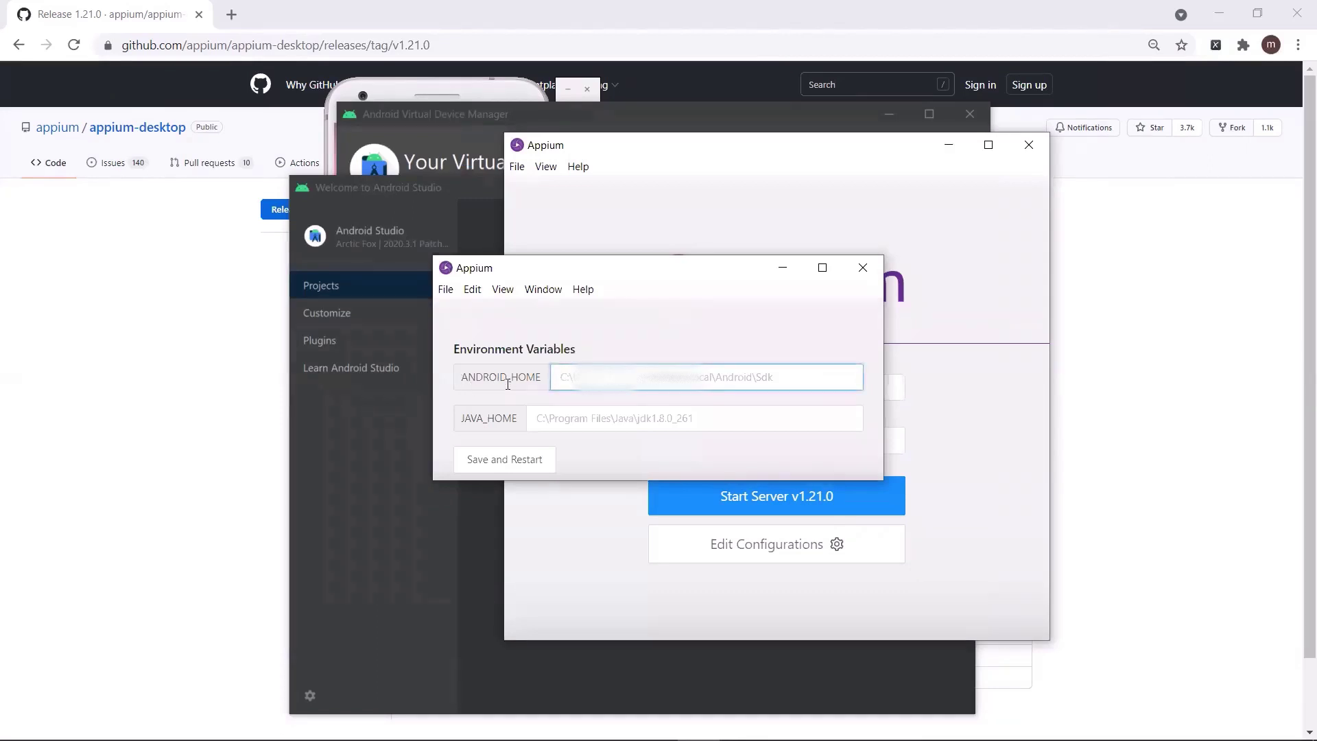
{"action": "left_click", "coordinate": [539, 418]}
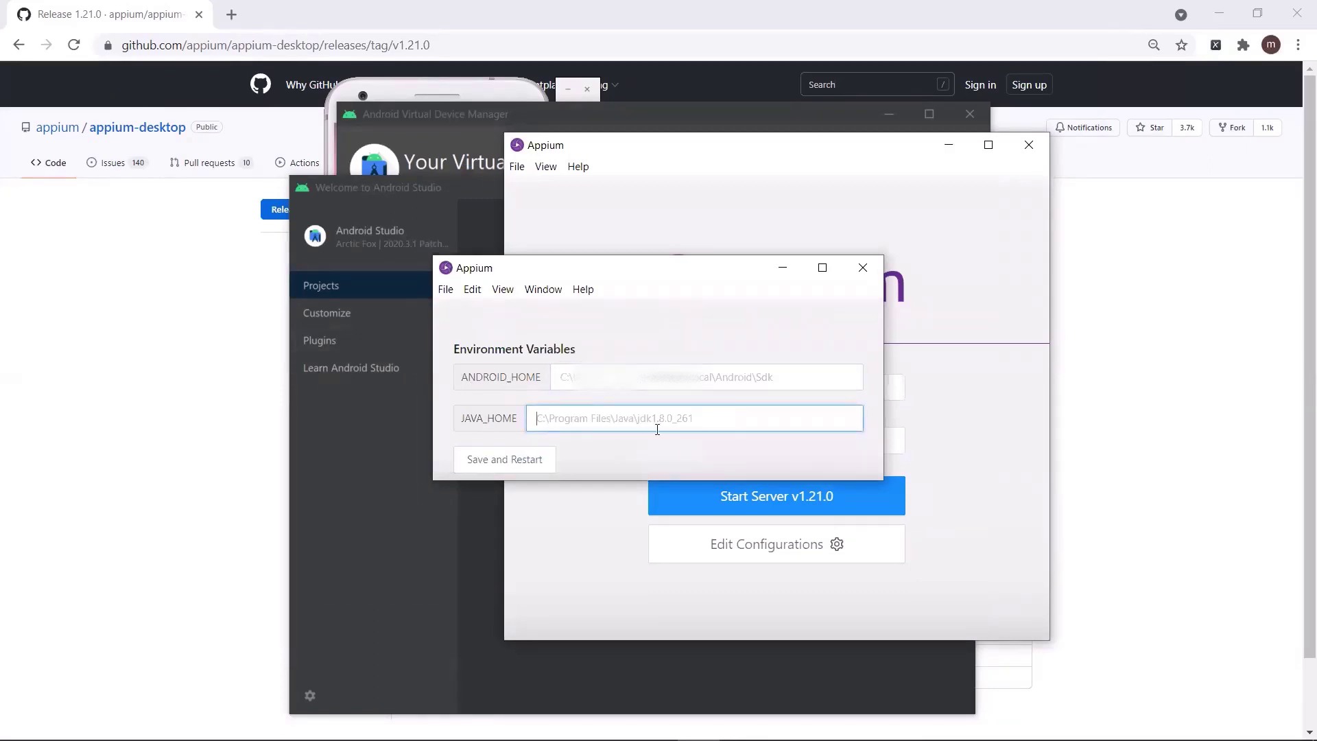
{"action": "left_click", "coordinate": [816, 377]}
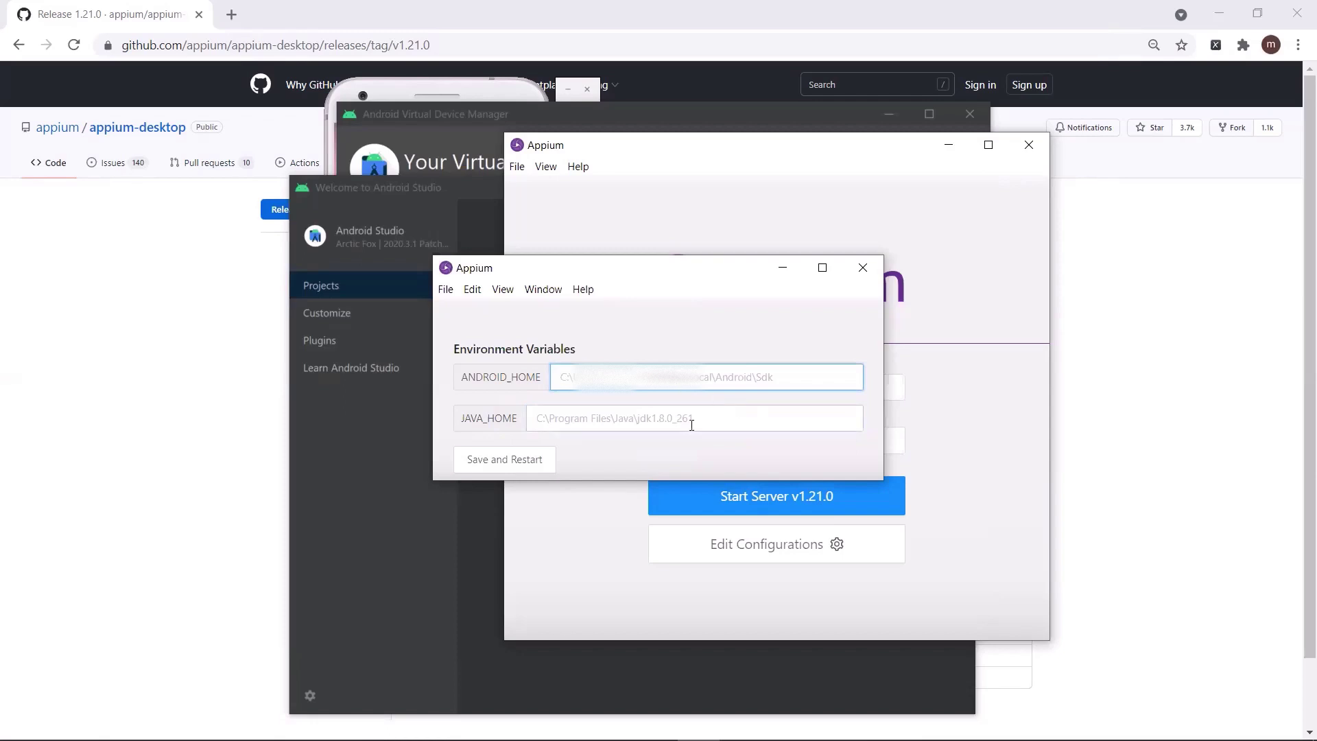
{"action": "left_click", "coordinate": [862, 270]}
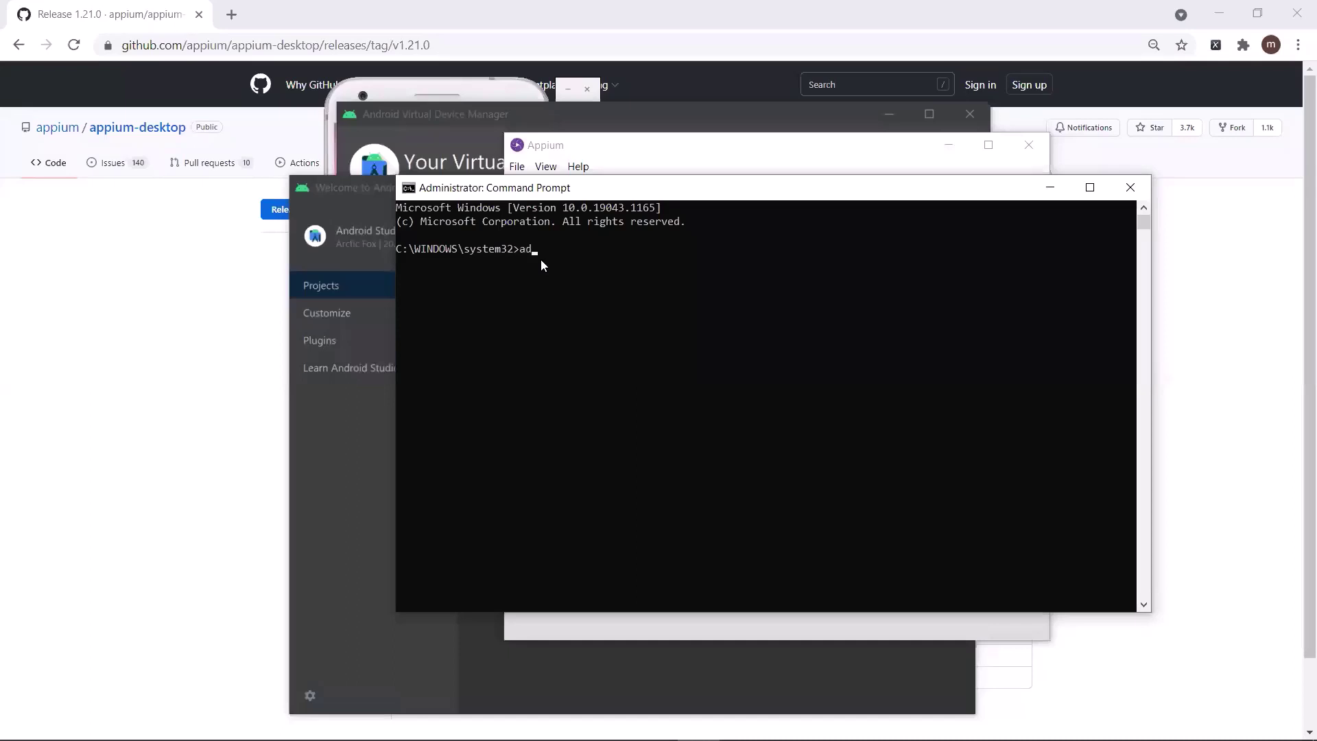
Run adb devices in an administrator Command Prompt and compare the attached device with the running emulator
{"action": "type", "text": "es"}
{"action": "key", "text": "Return"}
{"action": "left_click_drag", "start_coordinate": [397, 277], "coordinate": [492, 280]}
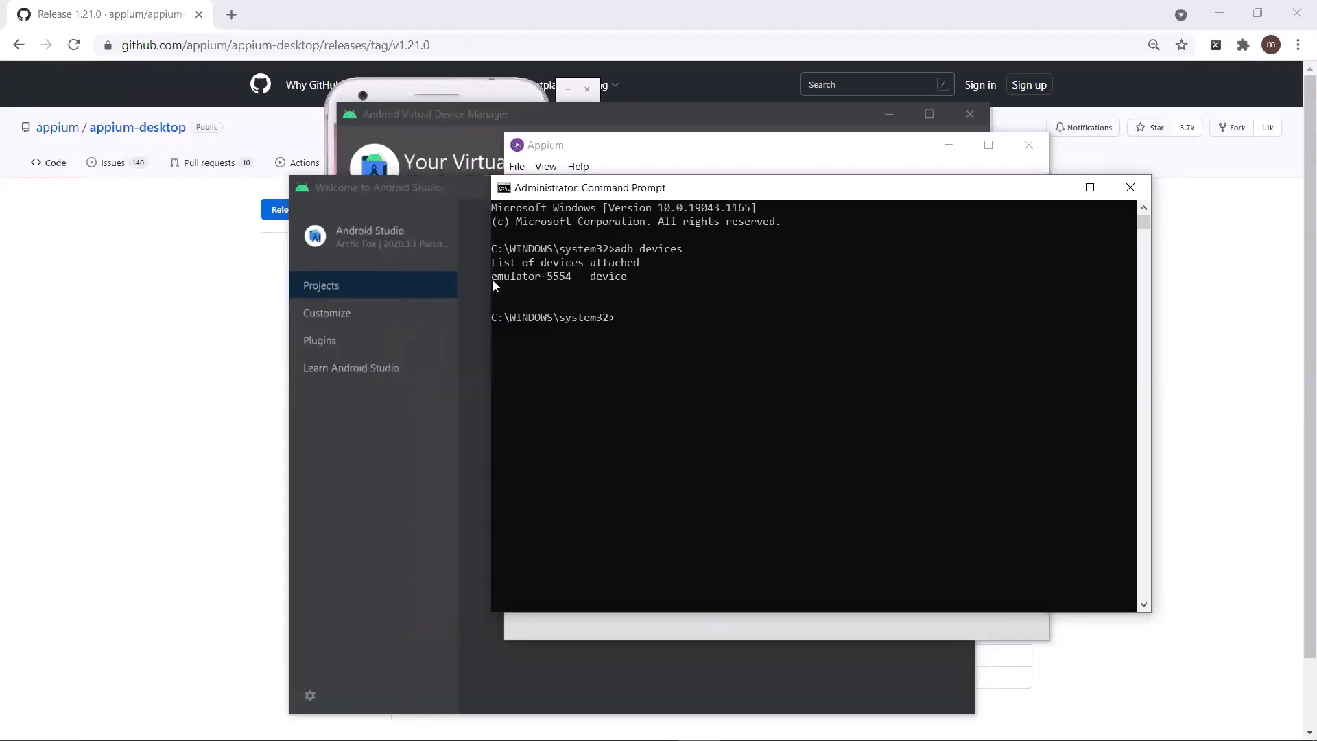
{"action": "left_click_drag", "start_coordinate": [531, 186], "coordinate": [452, 196]}
{"action": "left_click_drag", "start_coordinate": [415, 275], "coordinate": [493, 279]}
{"action": "left_click", "coordinate": [469, 300]}
{"action": "left_click", "coordinate": [539, 311]}
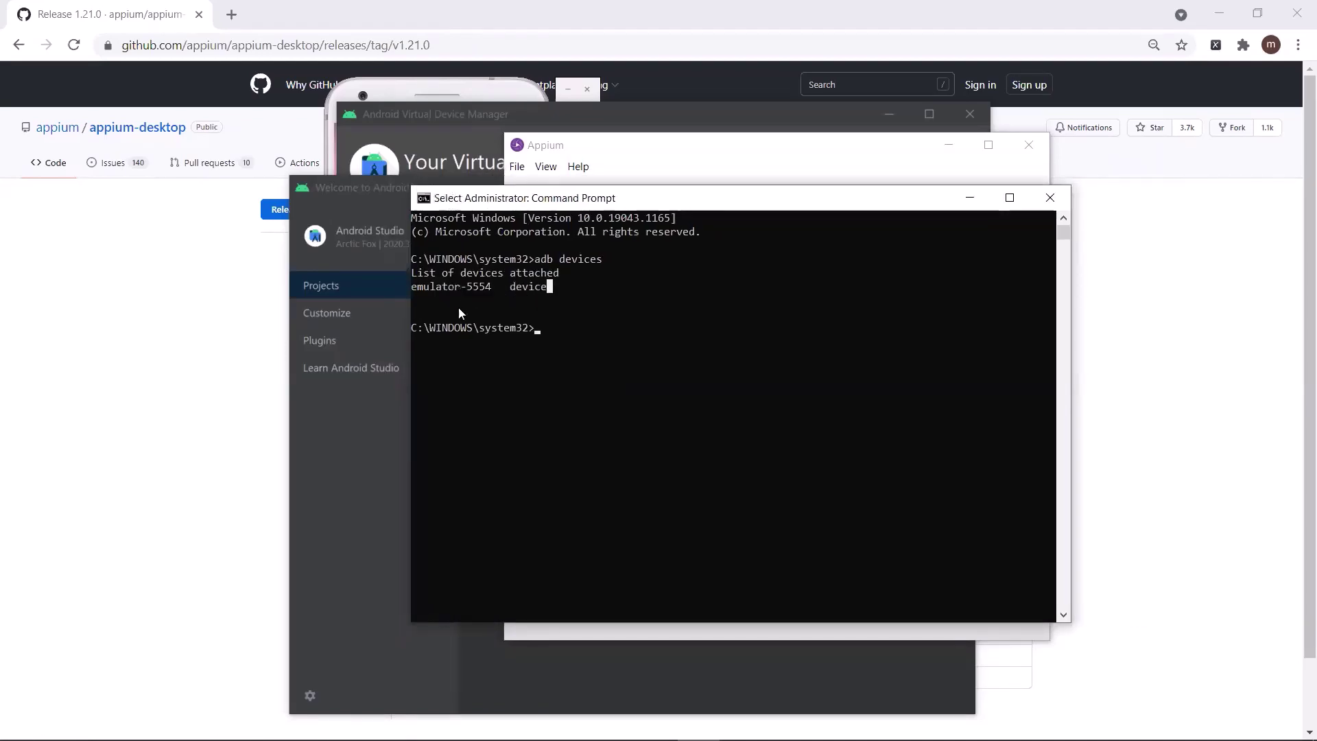
{"action": "left_click", "coordinate": [415, 91]}
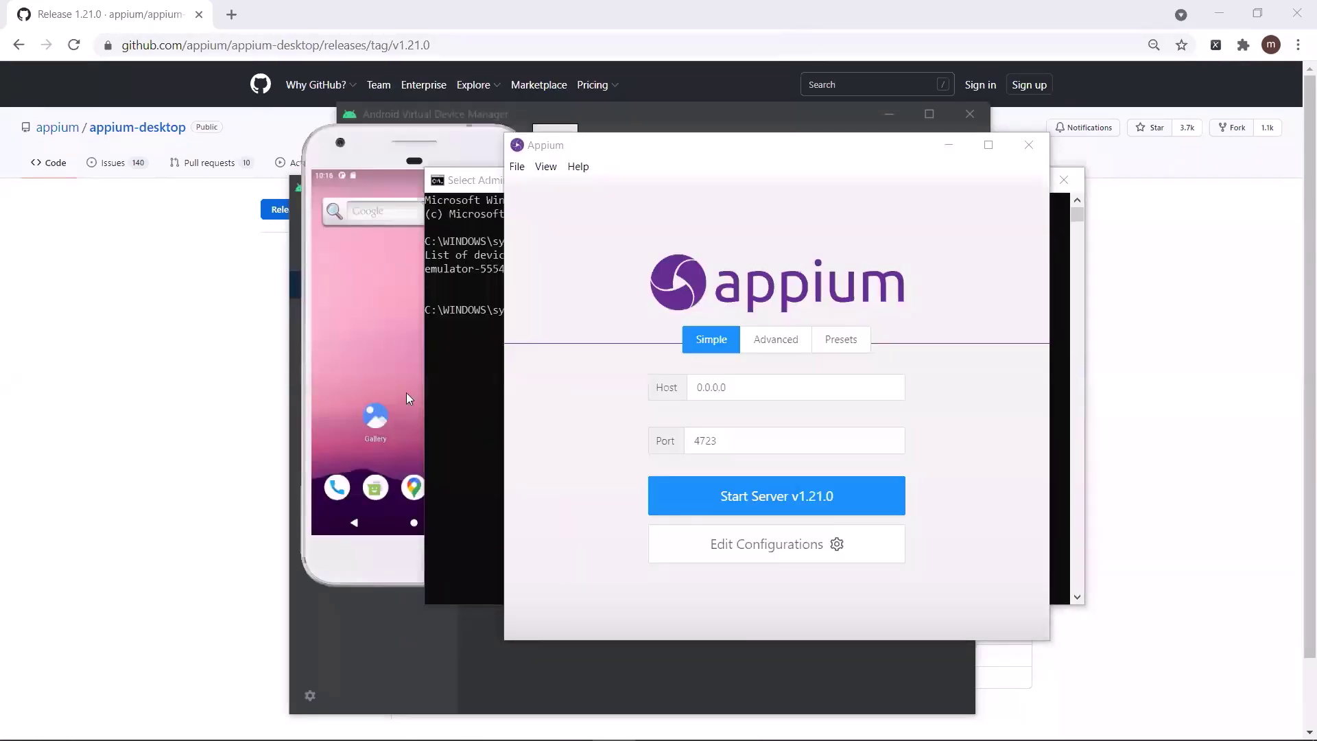
{"action": "left_click", "coordinate": [473, 401]}
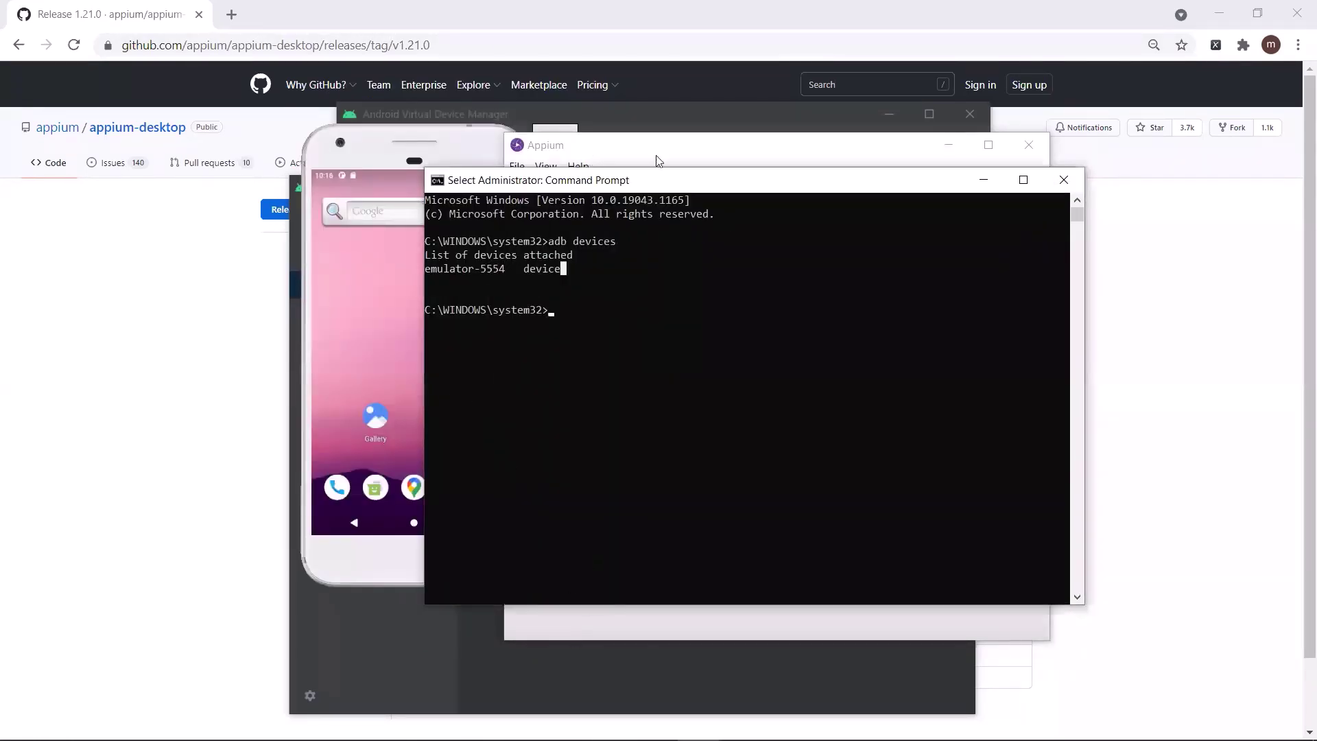
Start the Appium server on host 0.0.0.0 and port 4723, and open a new inspector session window
{"action": "left_click", "coordinate": [591, 150]}
{"action": "left_click", "coordinate": [753, 500]}
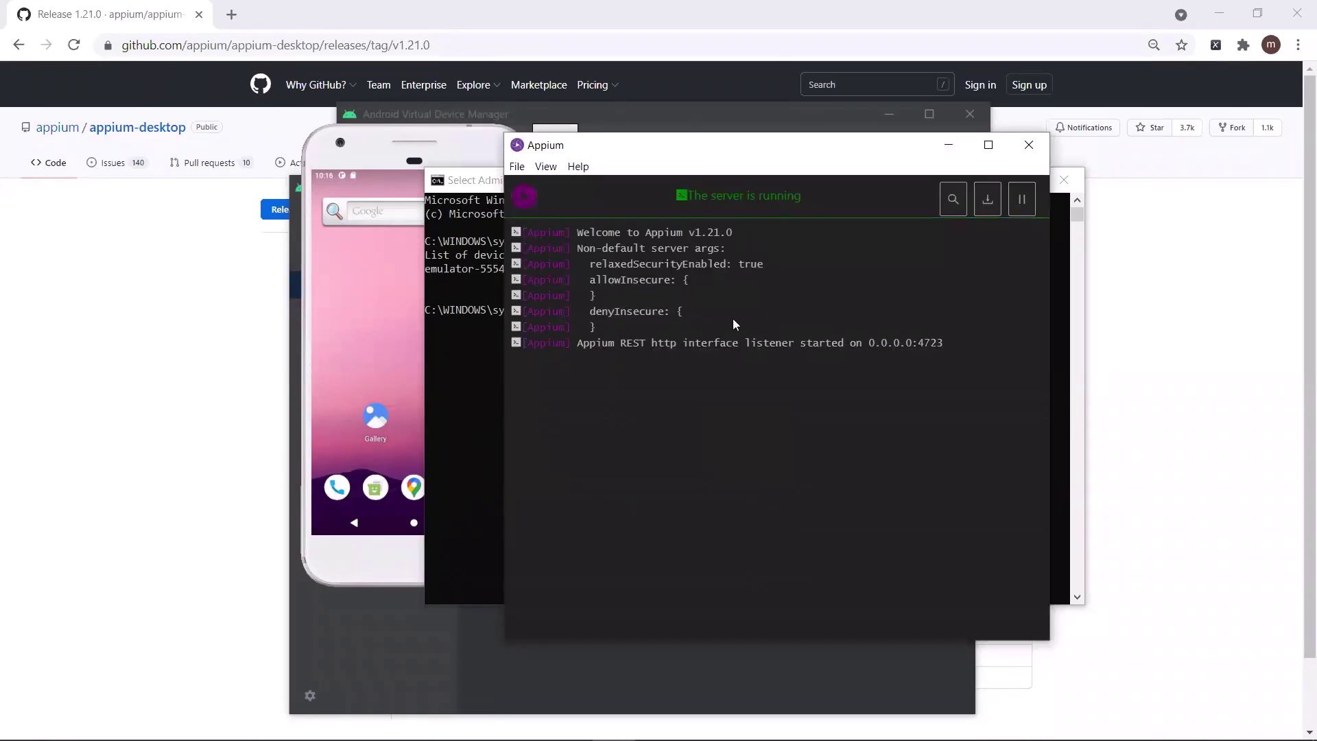
{"action": "left_click", "coordinate": [952, 201]}
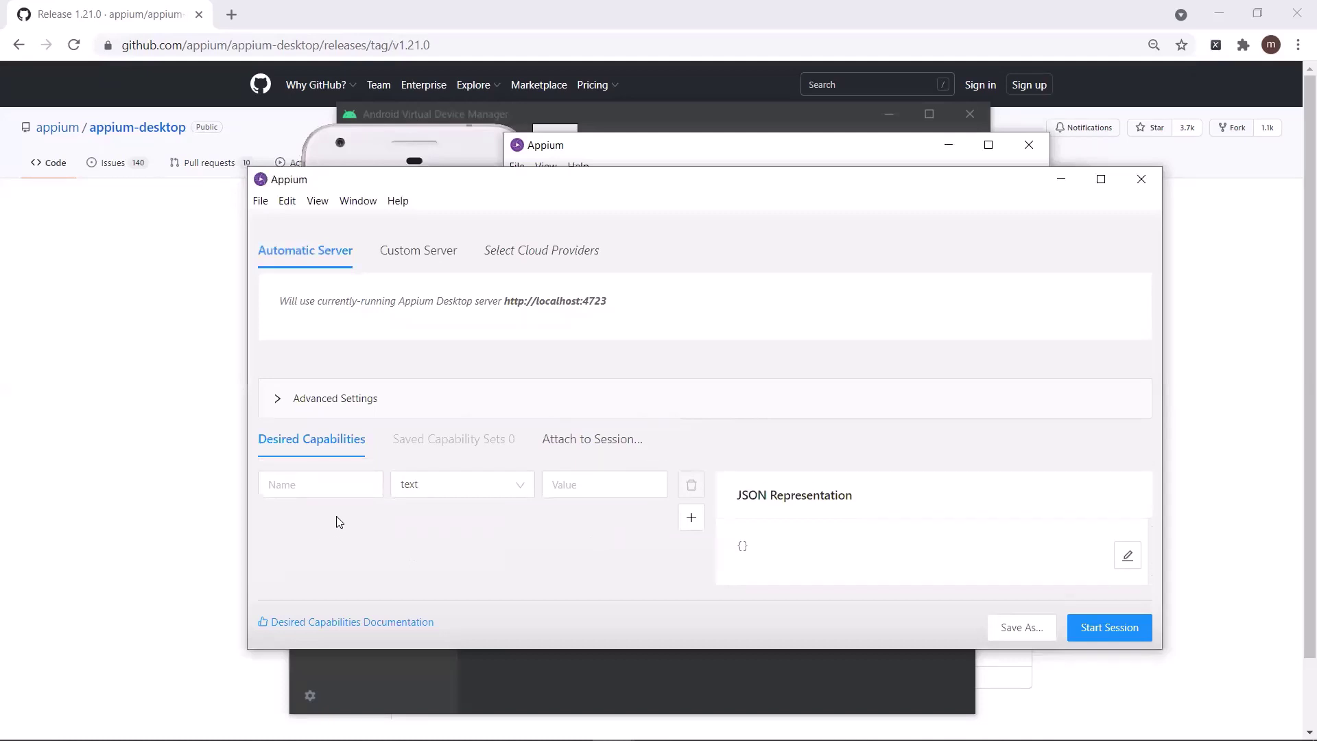
Look over the session's advanced settings, collapse them, and go to the name of the first desired capability
{"action": "left_click", "coordinate": [305, 398]}
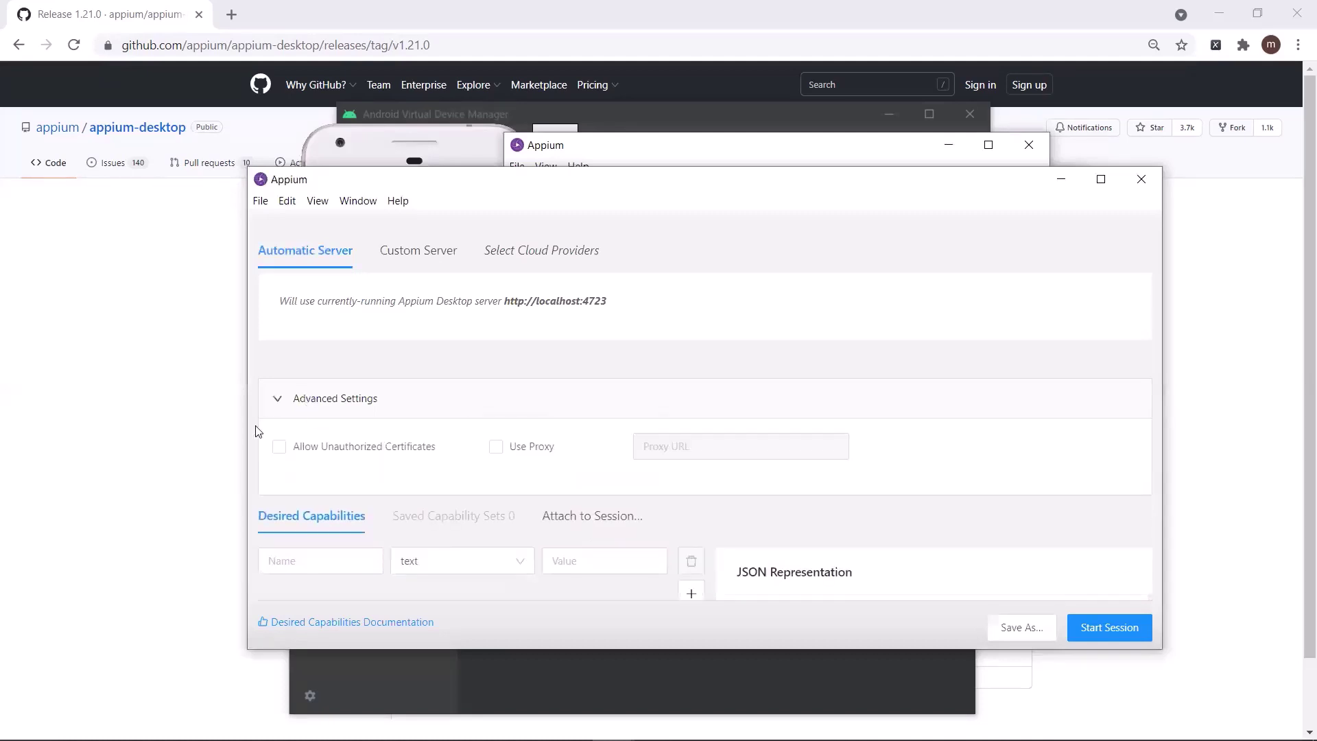
{"action": "left_click", "coordinate": [310, 407]}
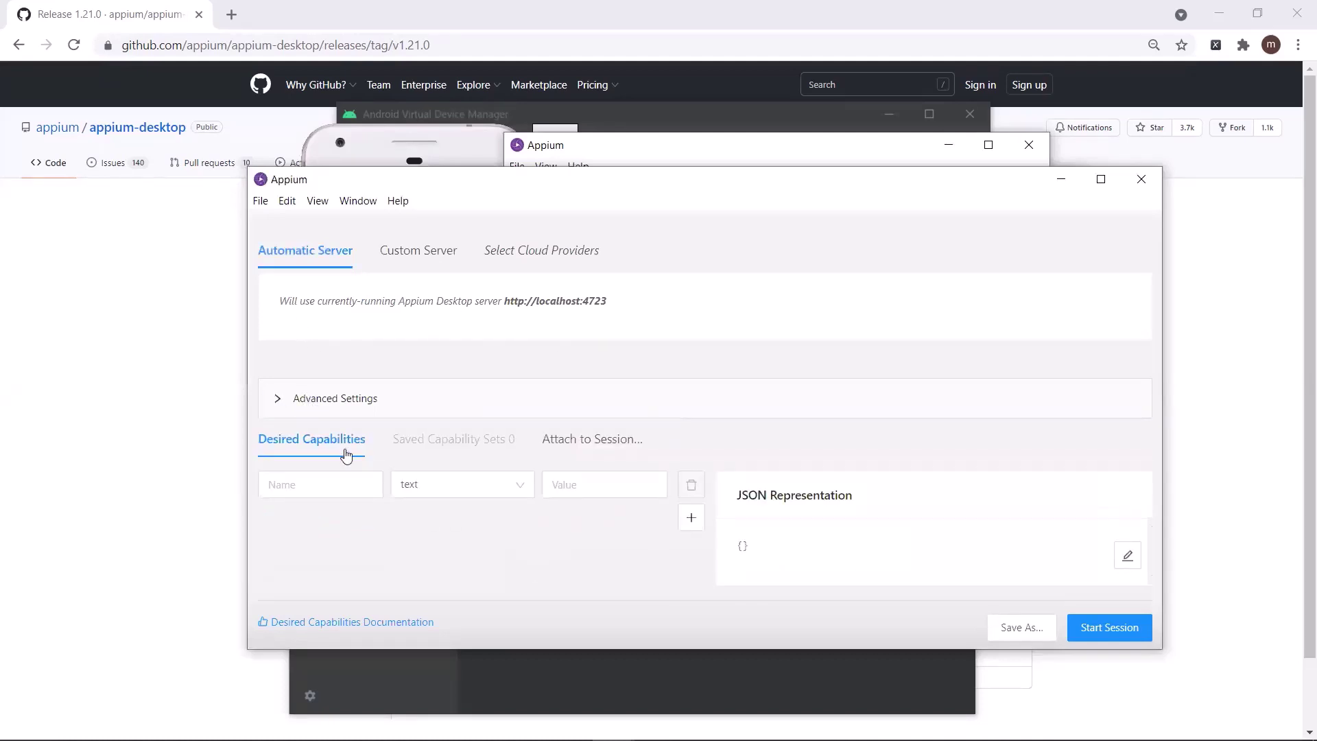
{"action": "left_click", "coordinate": [312, 488]}
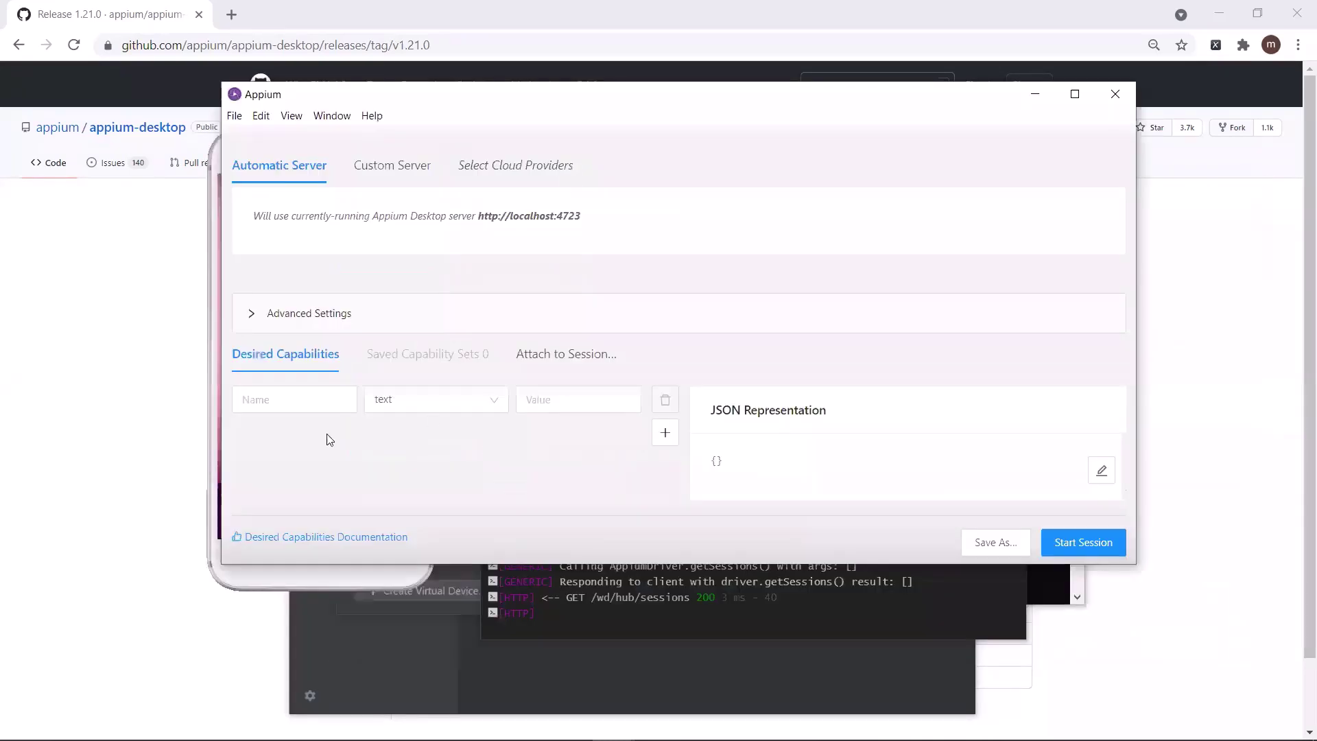
Add three text capabilities named deviceName, platformName and platformVersion to the desired capabilities
{"action": "left_click", "coordinate": [295, 402]}
{"action": "type", "text": "deviceName"}
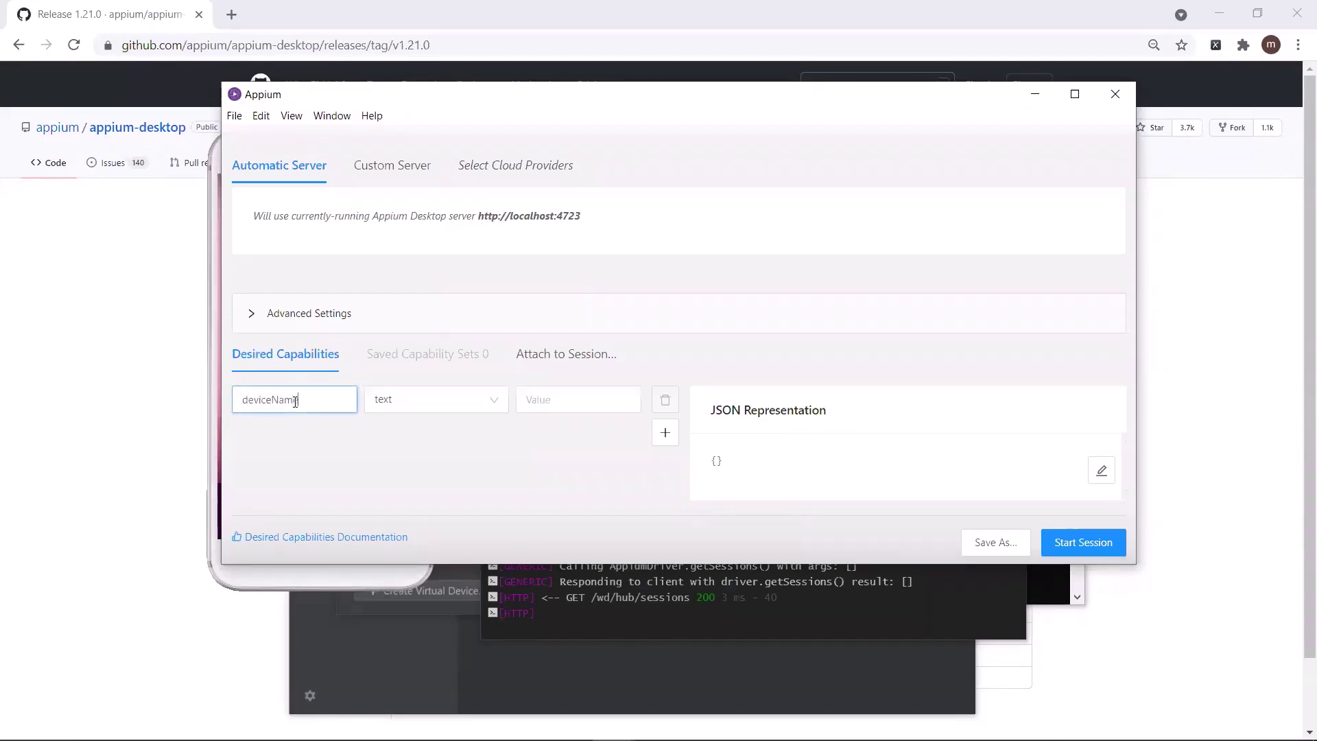
{"action": "left_click", "coordinate": [664, 432]}
{"action": "left_click", "coordinate": [308, 435]}
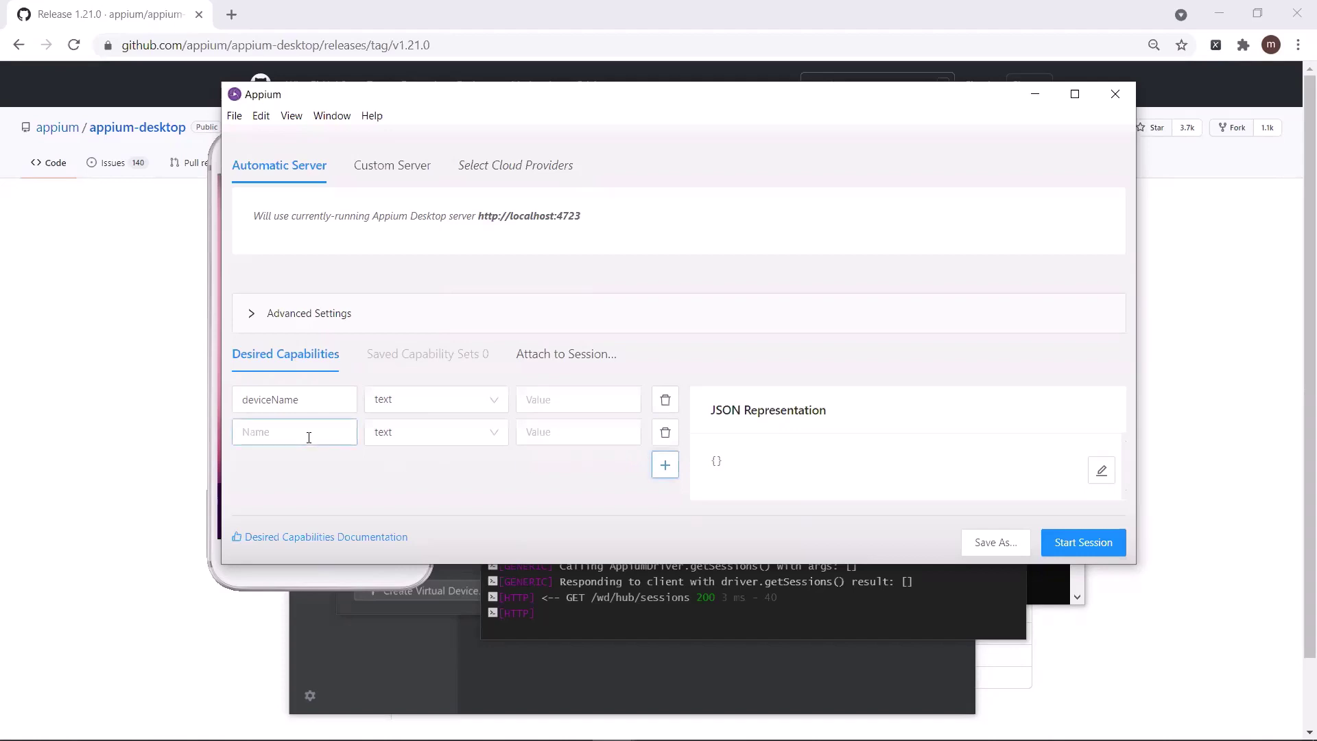
{"action": "type", "text": "platform"}
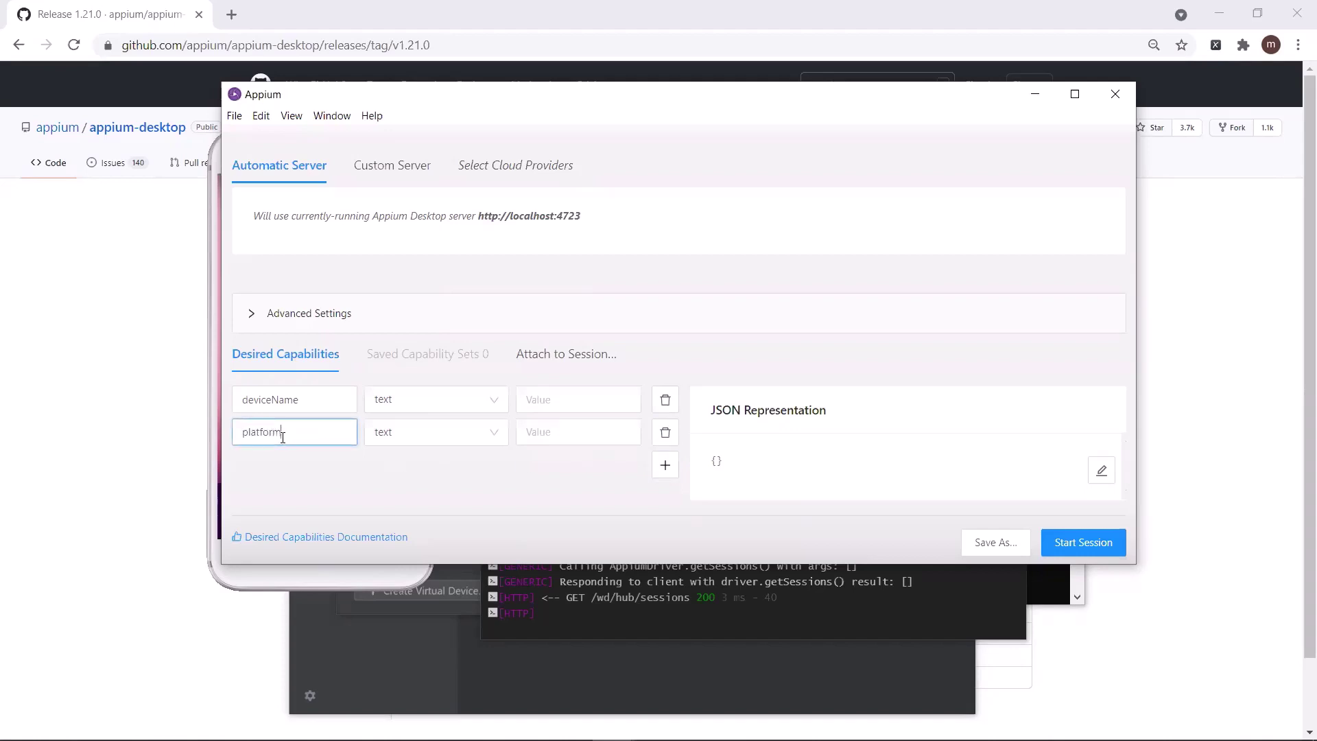
{"action": "type", "text": "Name"}
{"action": "left_click", "coordinate": [664, 465]}
{"action": "left_click", "coordinate": [316, 462]}
{"action": "type", "text": "platformVersion"}
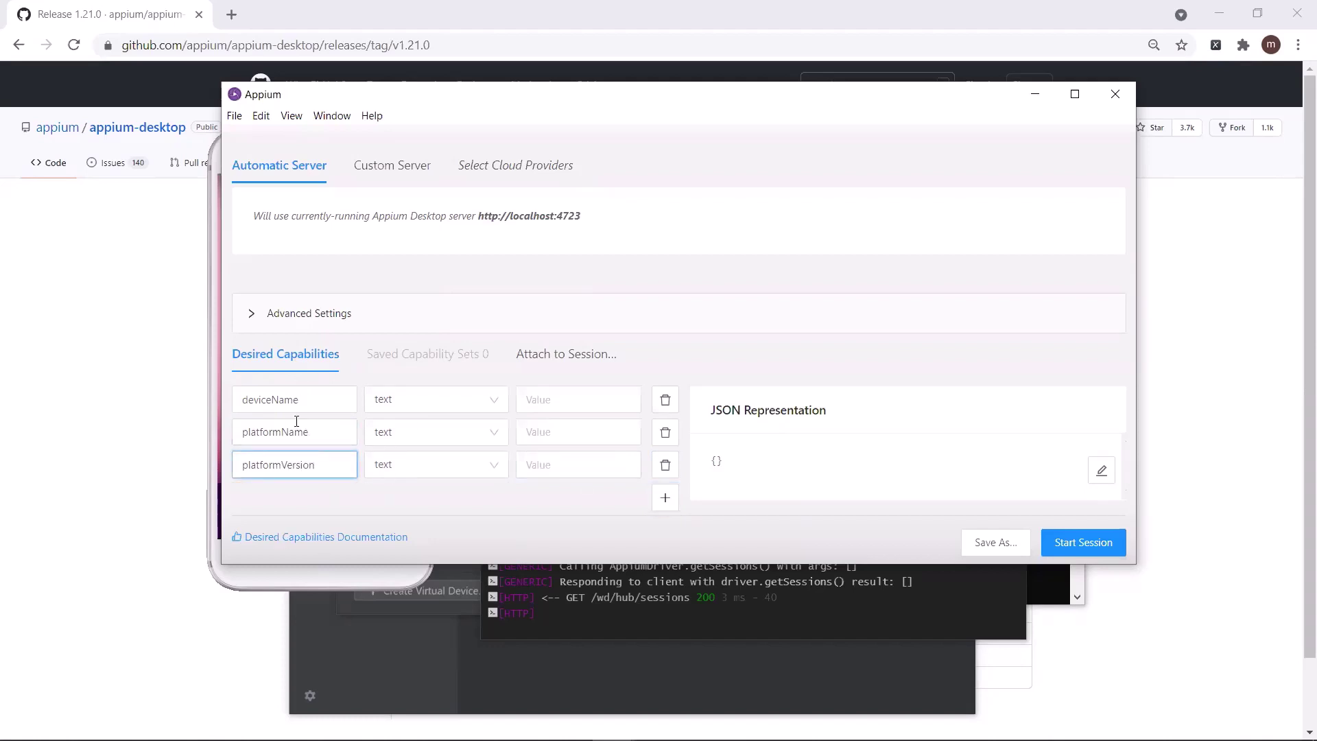
Look up the emulator's name in the Android Virtual Device Manager and set the deviceName value to Pixel XL API 30
{"action": "left_click", "coordinate": [545, 404]}
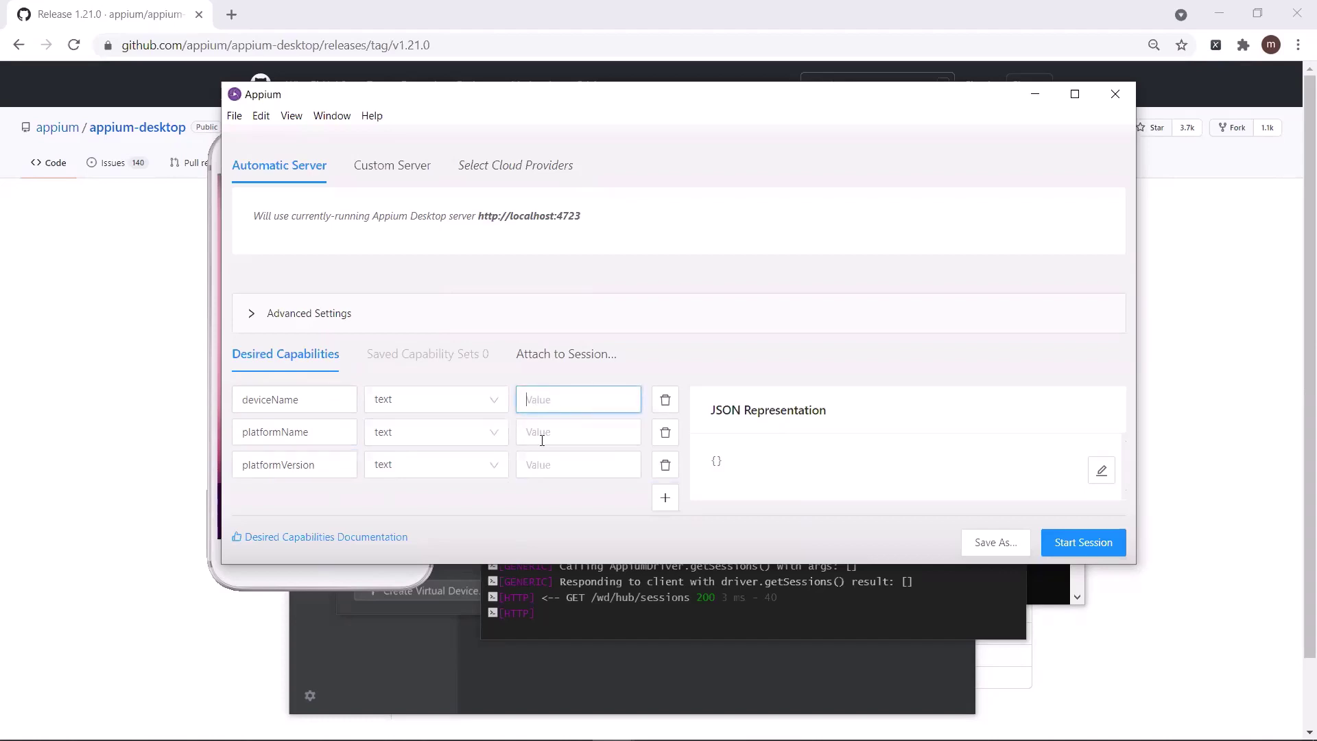
{"action": "left_click", "coordinate": [437, 606]}
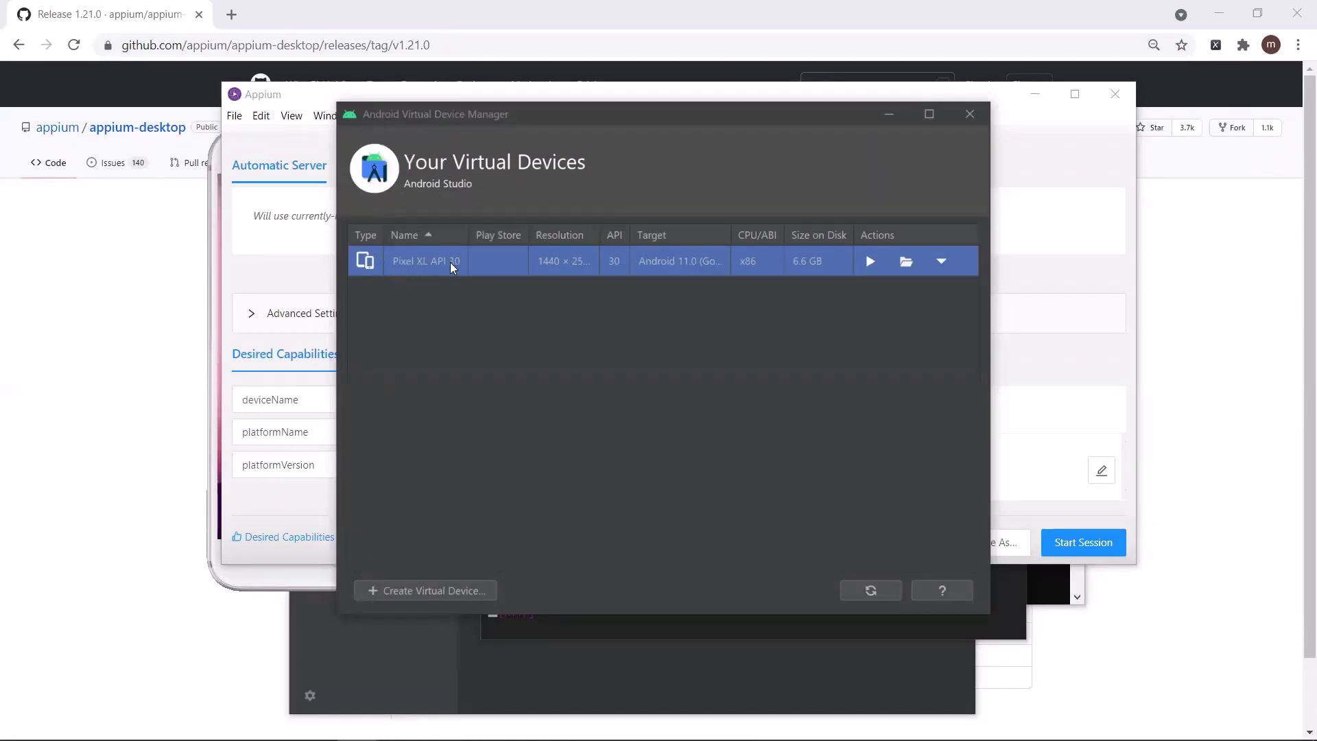
{"action": "left_click", "coordinate": [295, 274]}
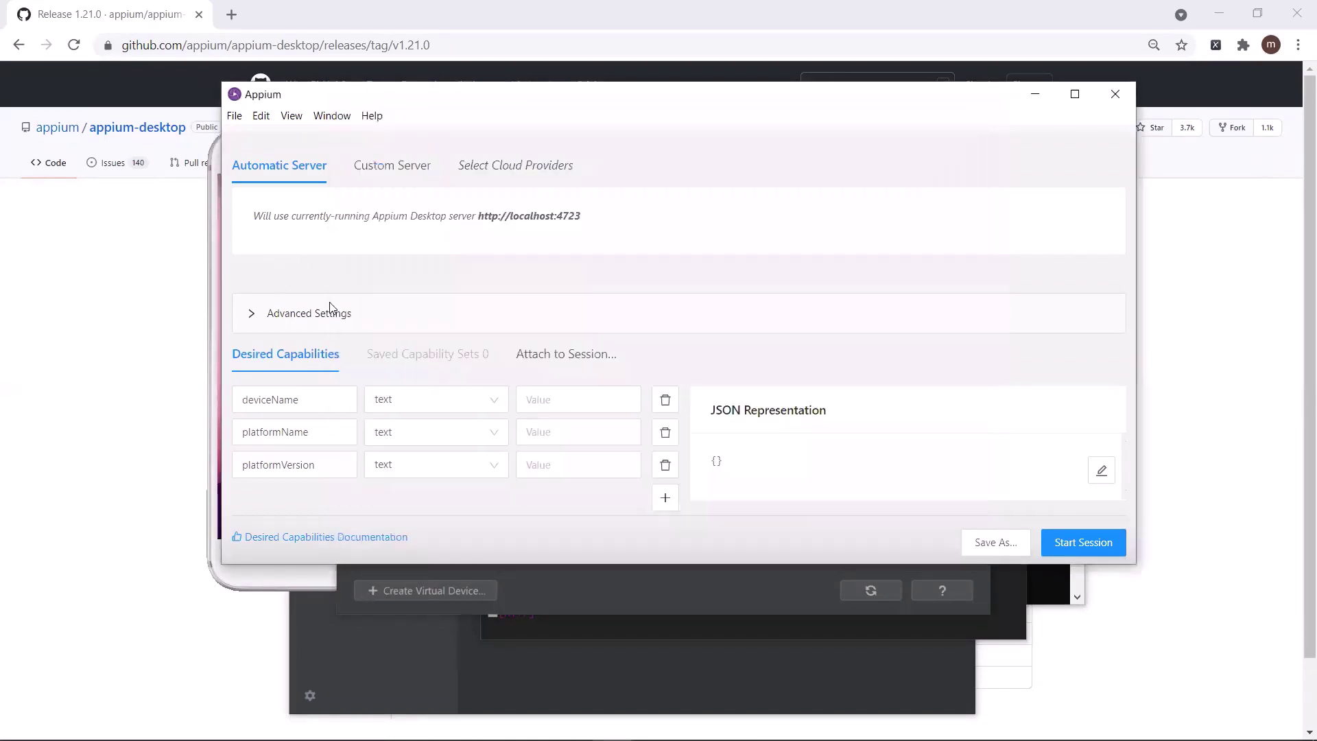
{"action": "left_click", "coordinate": [580, 394]}
{"action": "type", "text": "Pixel XL API 30"}
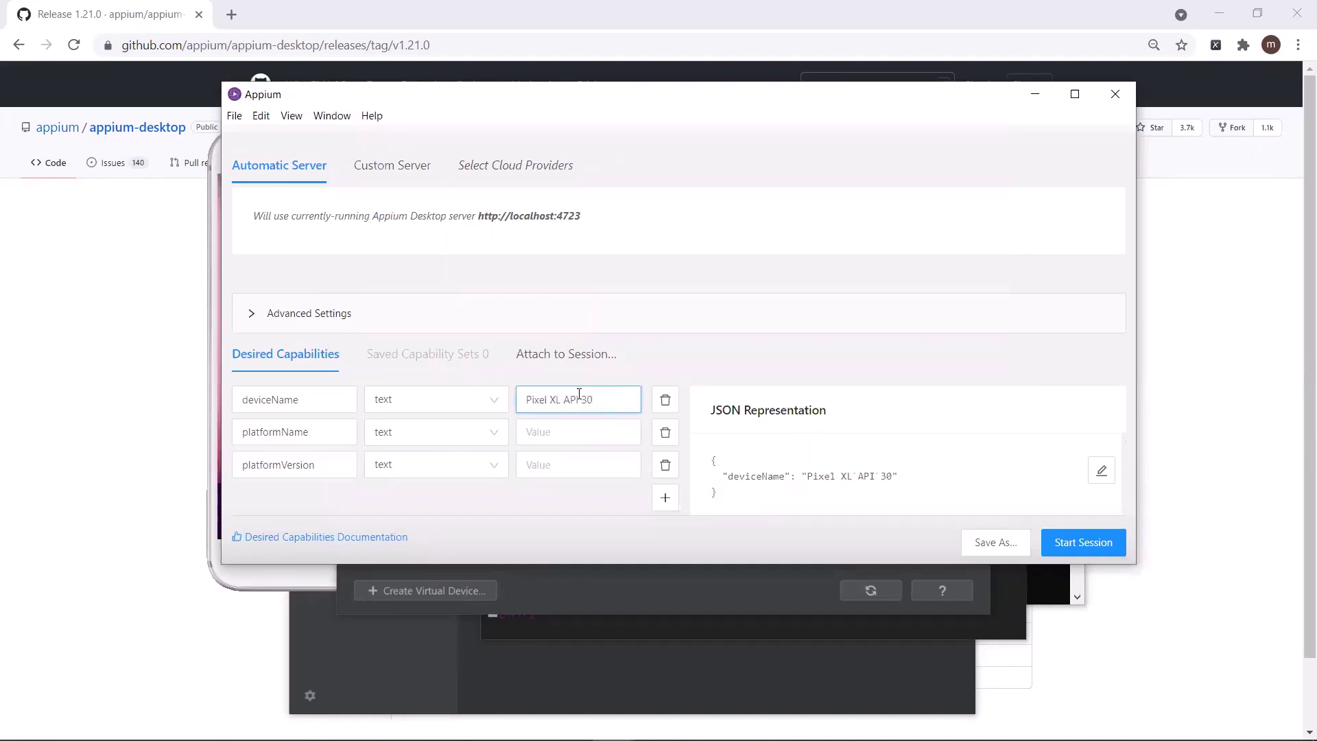
Set the platformName value to Android and the platformVersion value to 11
{"action": "left_click", "coordinate": [562, 432]}
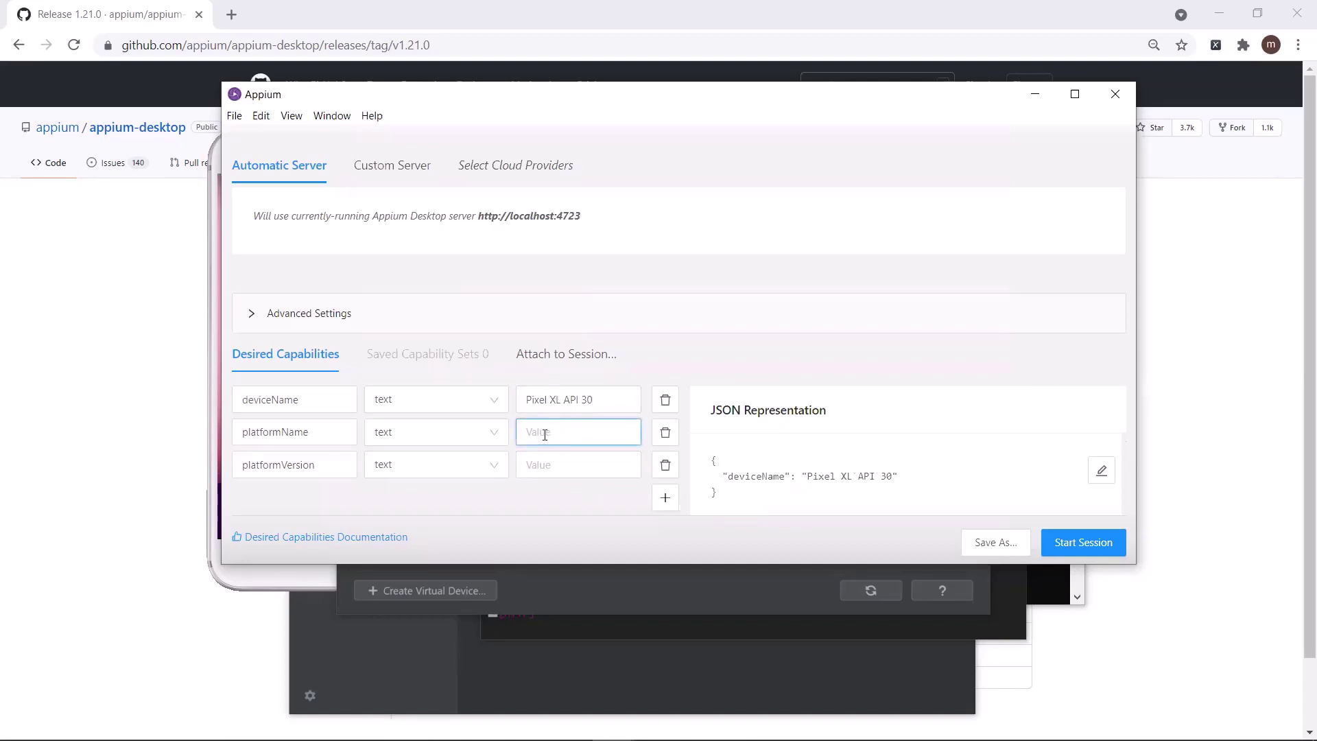
{"action": "type", "text": "Android"}
{"action": "left_click", "coordinate": [556, 470]}
{"action": "type", "text": "11"}
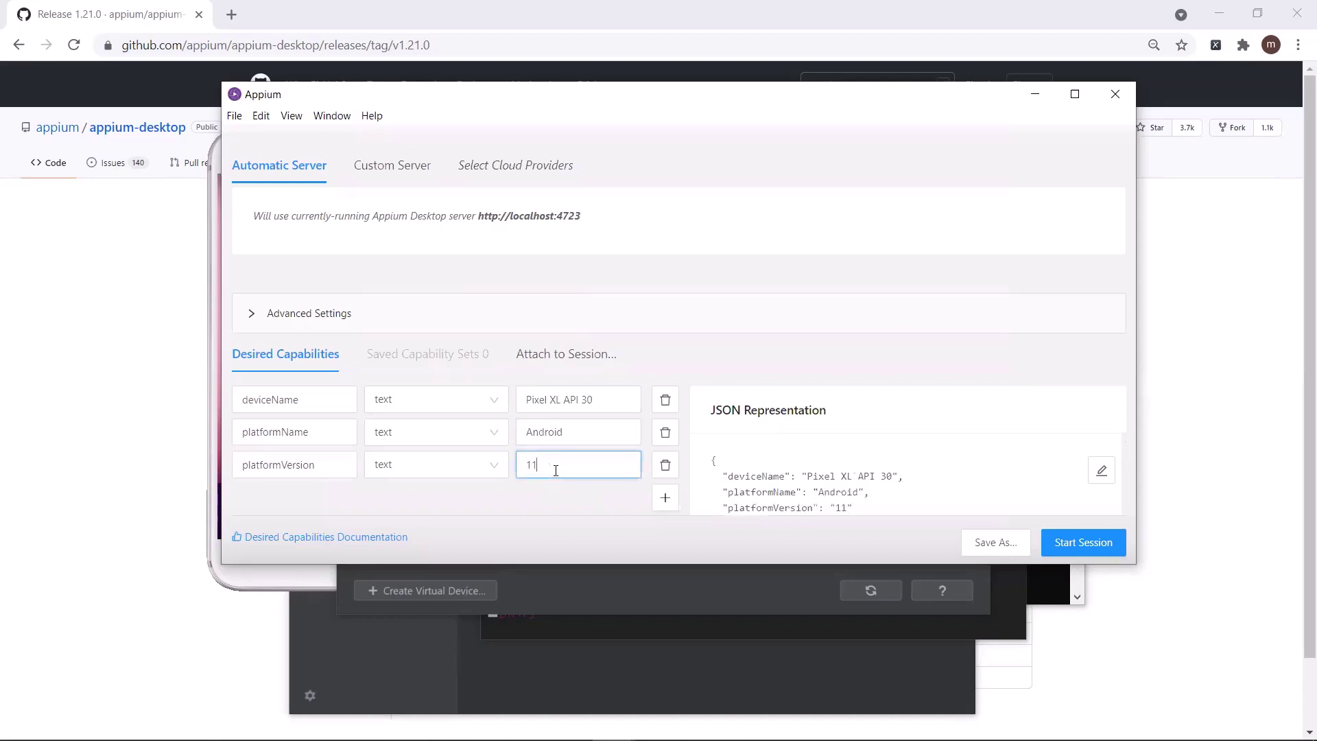
{"action": "left_click", "coordinate": [514, 480]}
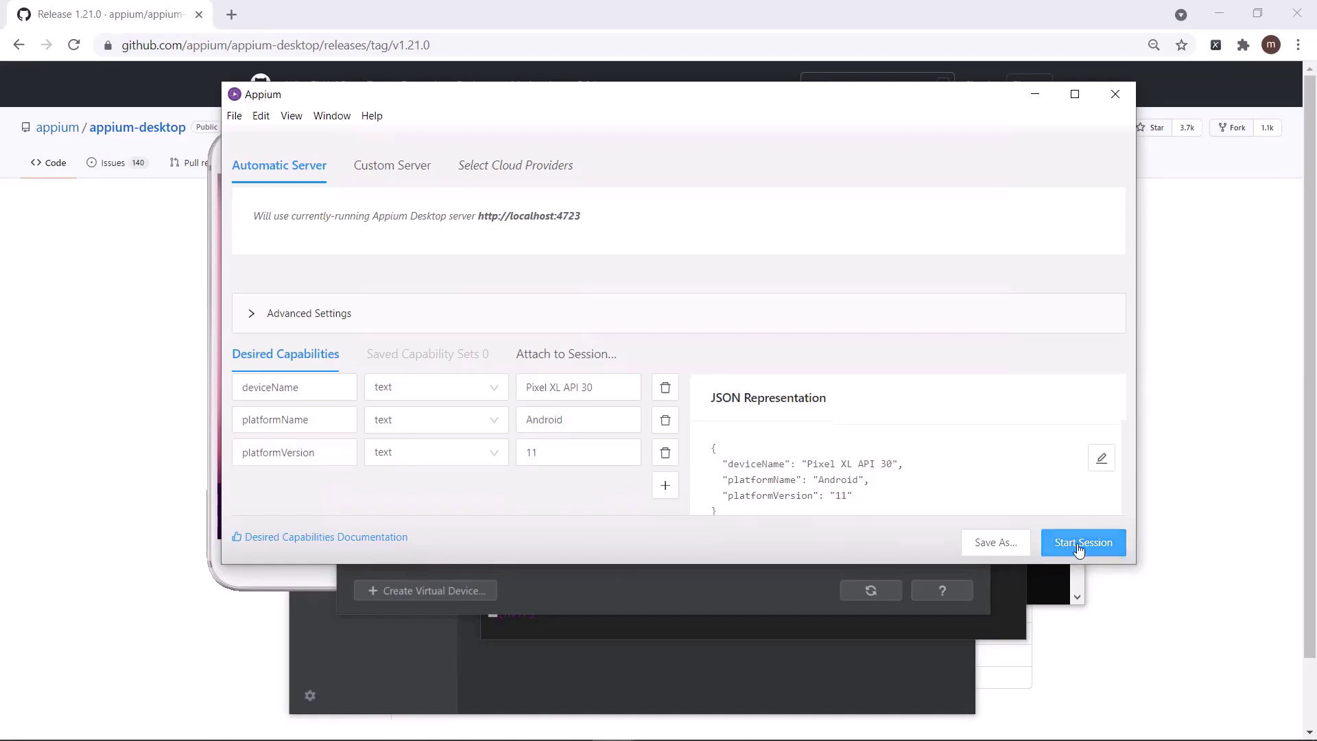
Bring the emulator forward, show its list of apps and open Calendar
{"action": "left_click", "coordinate": [250, 588]}
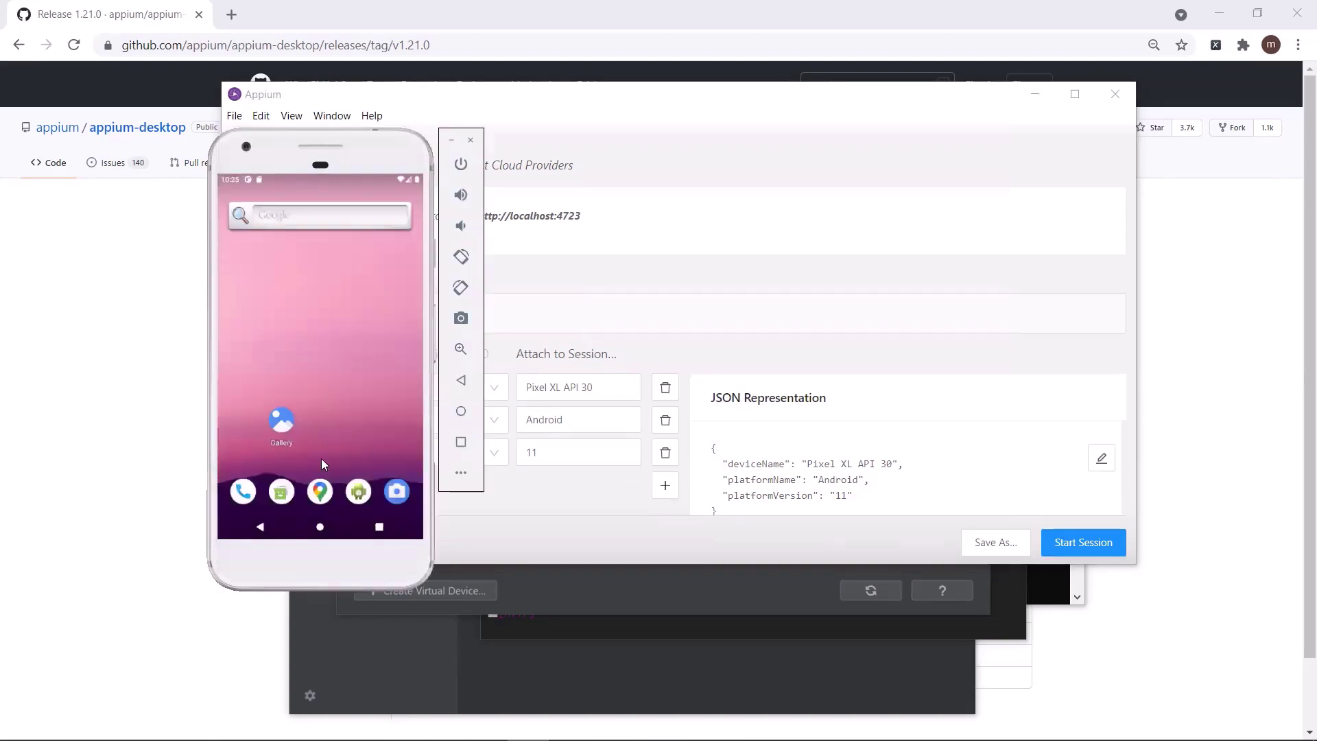
{"action": "left_click_drag", "start_coordinate": [327, 357], "coordinate": [348, 273]}
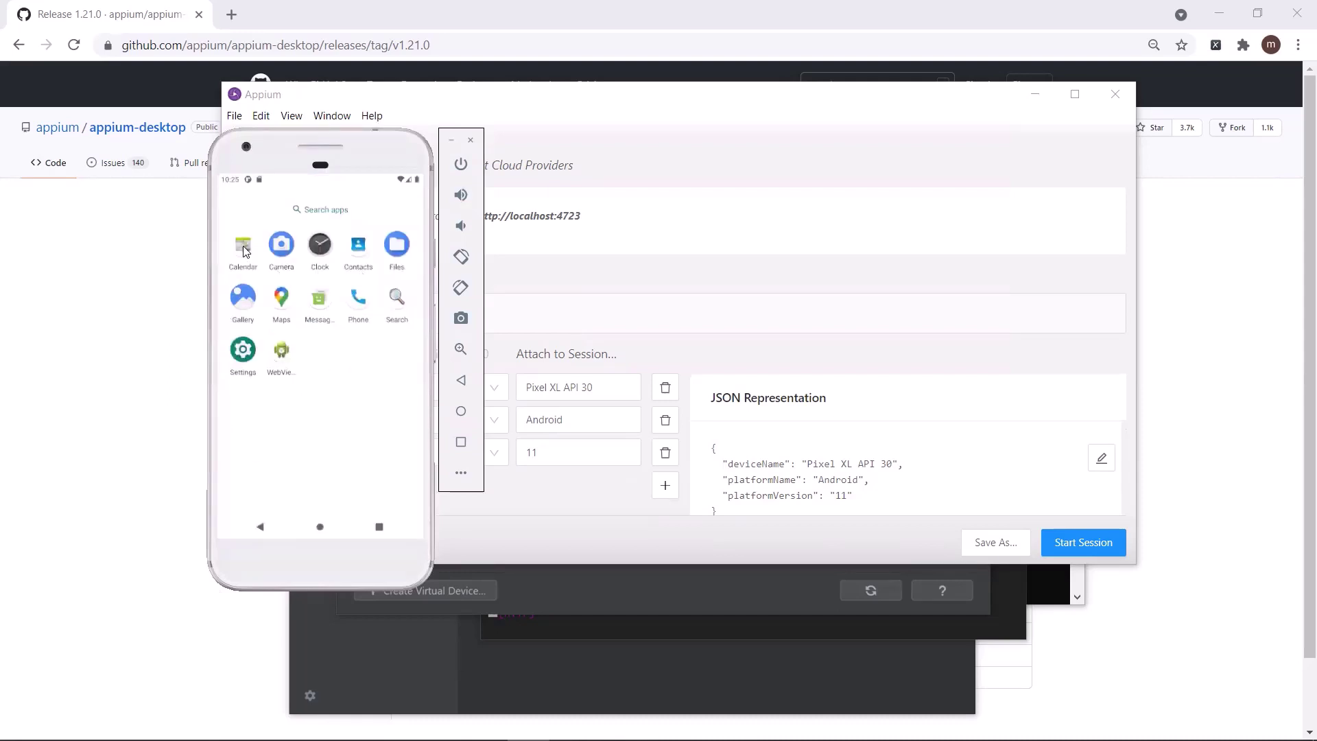
{"action": "left_click", "coordinate": [243, 251]}
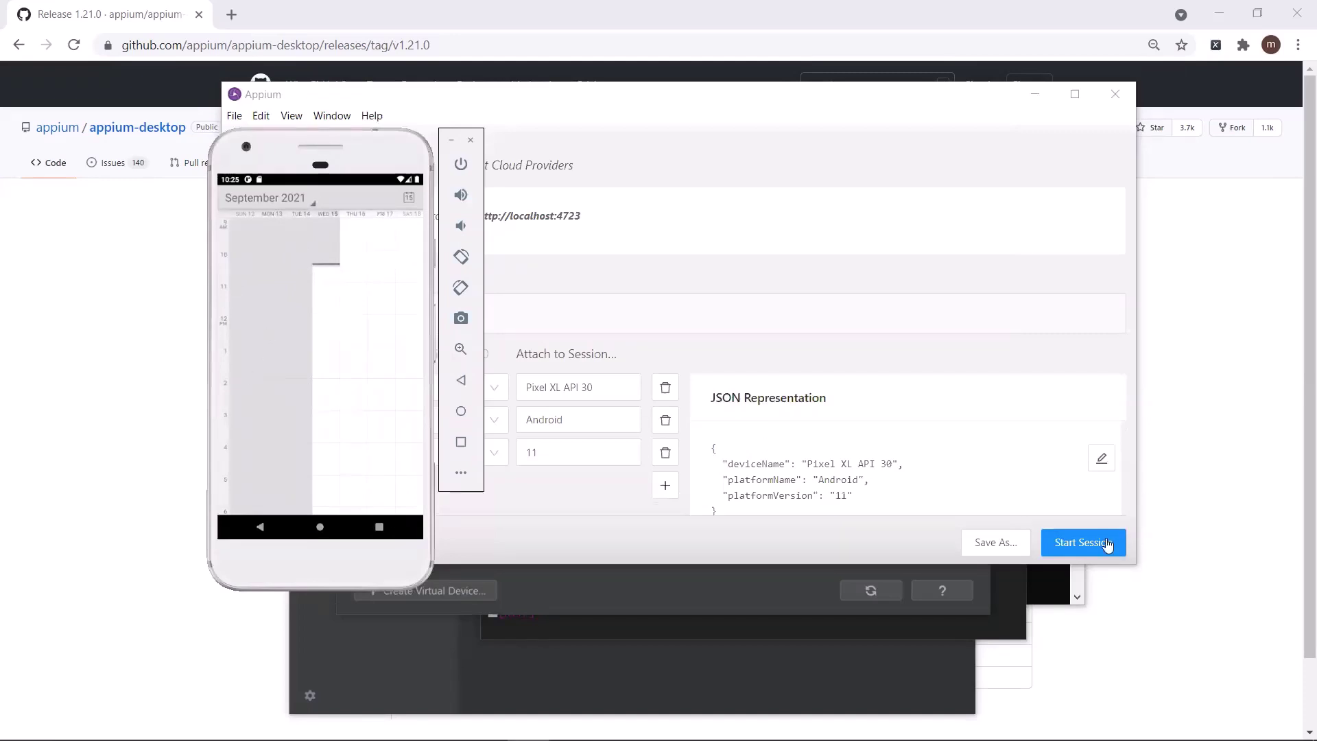
Start the inspector session with the entered capabilities and arrange the inspector window and the emulator side by side
{"action": "left_click", "coordinate": [1078, 547]}
{"action": "left_click", "coordinate": [1078, 546]}
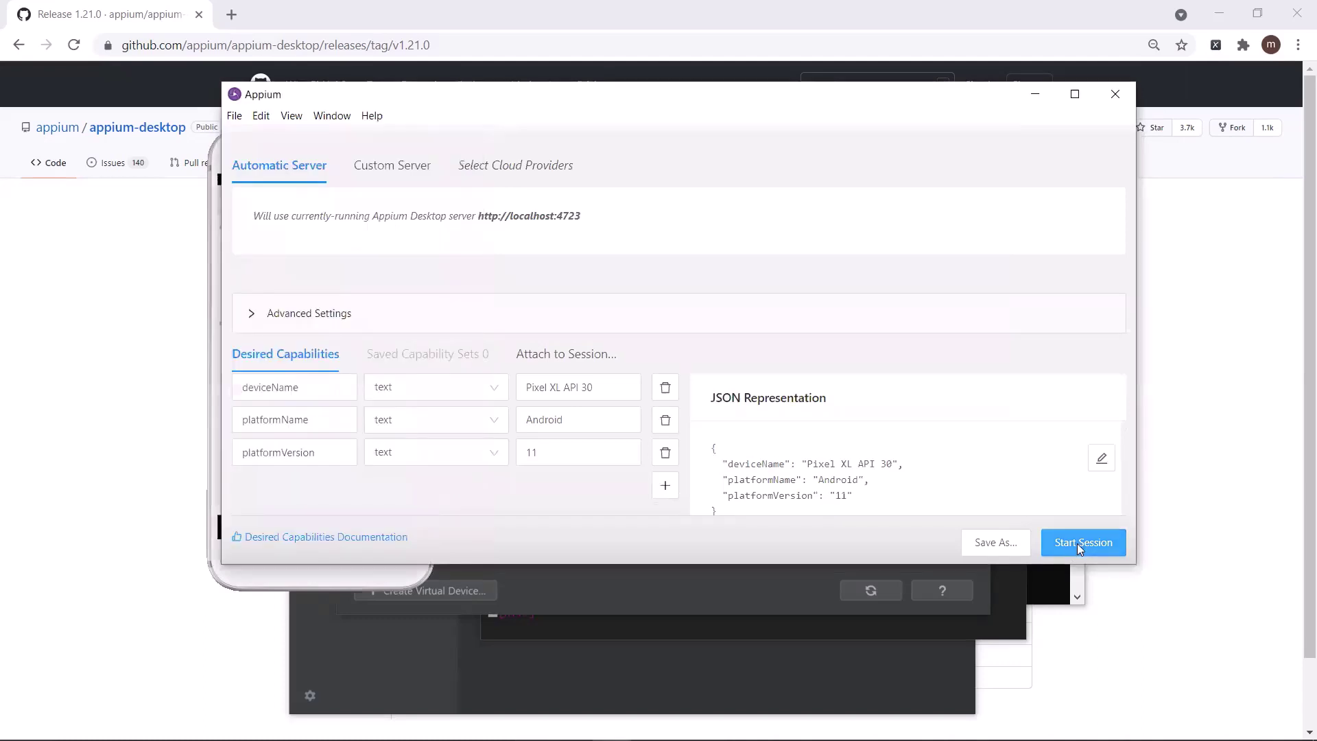
{"action": "left_click", "coordinate": [1076, 543]}
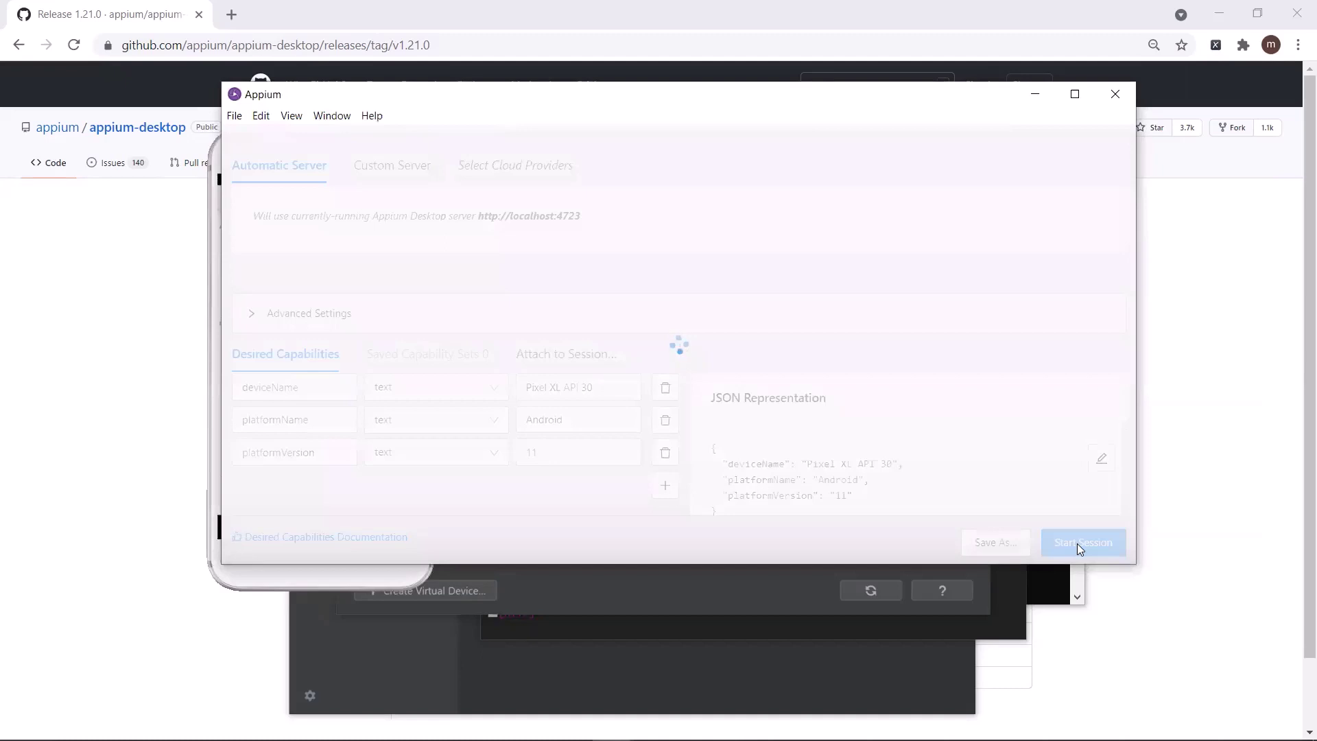
{"action": "left_click_drag", "start_coordinate": [416, 100], "coordinate": [671, 110]}
{"action": "left_click_drag", "start_coordinate": [547, 117], "coordinate": [443, 126]}
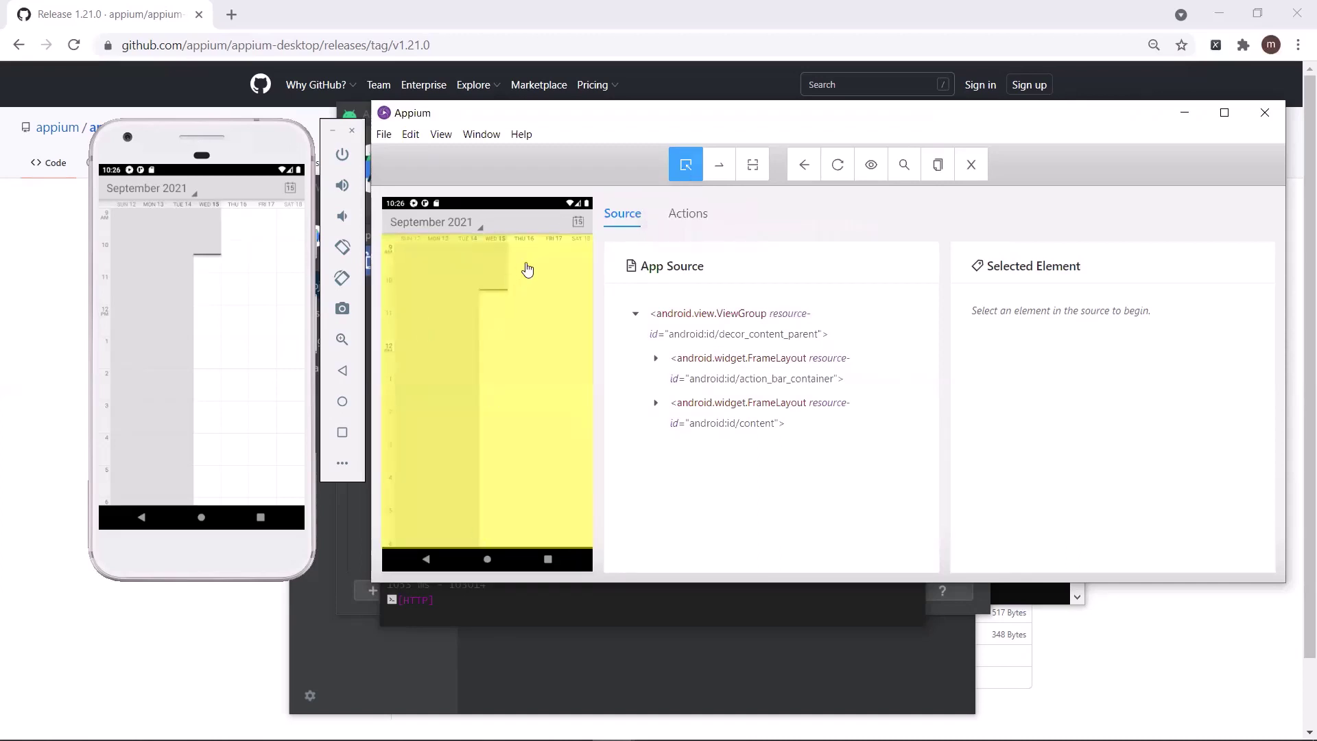
Select the calendar grid in the inspector's screenshot and review its XPath locator and attributes
{"action": "left_click", "coordinate": [446, 264]}
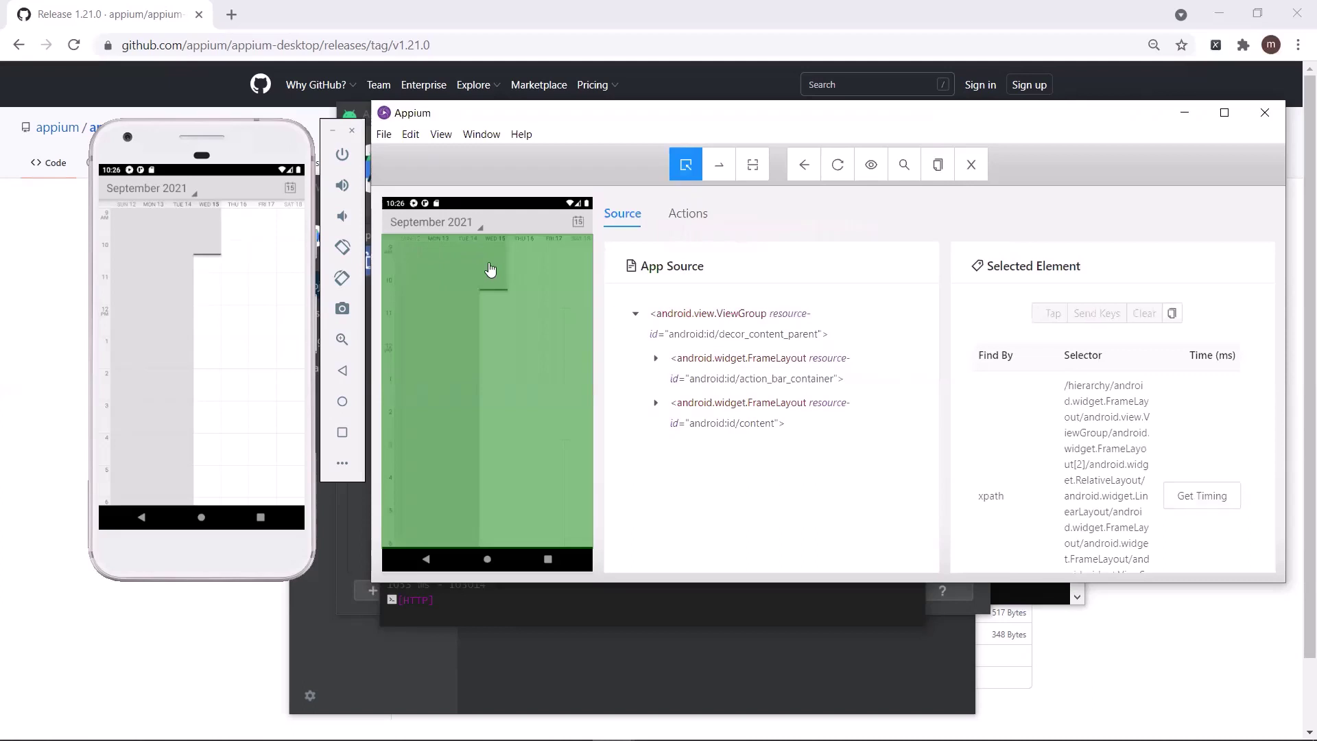
{"action": "scroll", "coordinate": [1086, 389], "scroll_direction": "down", "scroll_amount": 3}
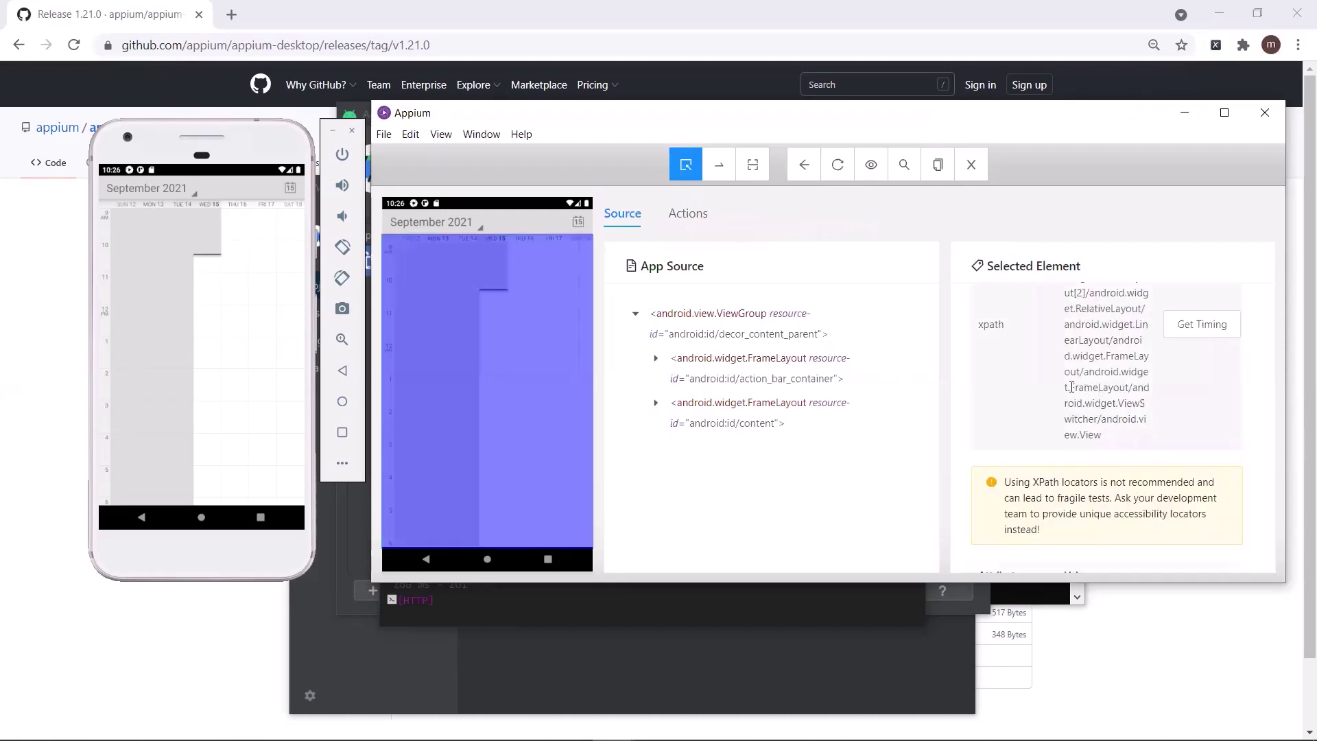
{"action": "scroll", "coordinate": [1071, 387], "scroll_direction": "up", "scroll_amount": 3}
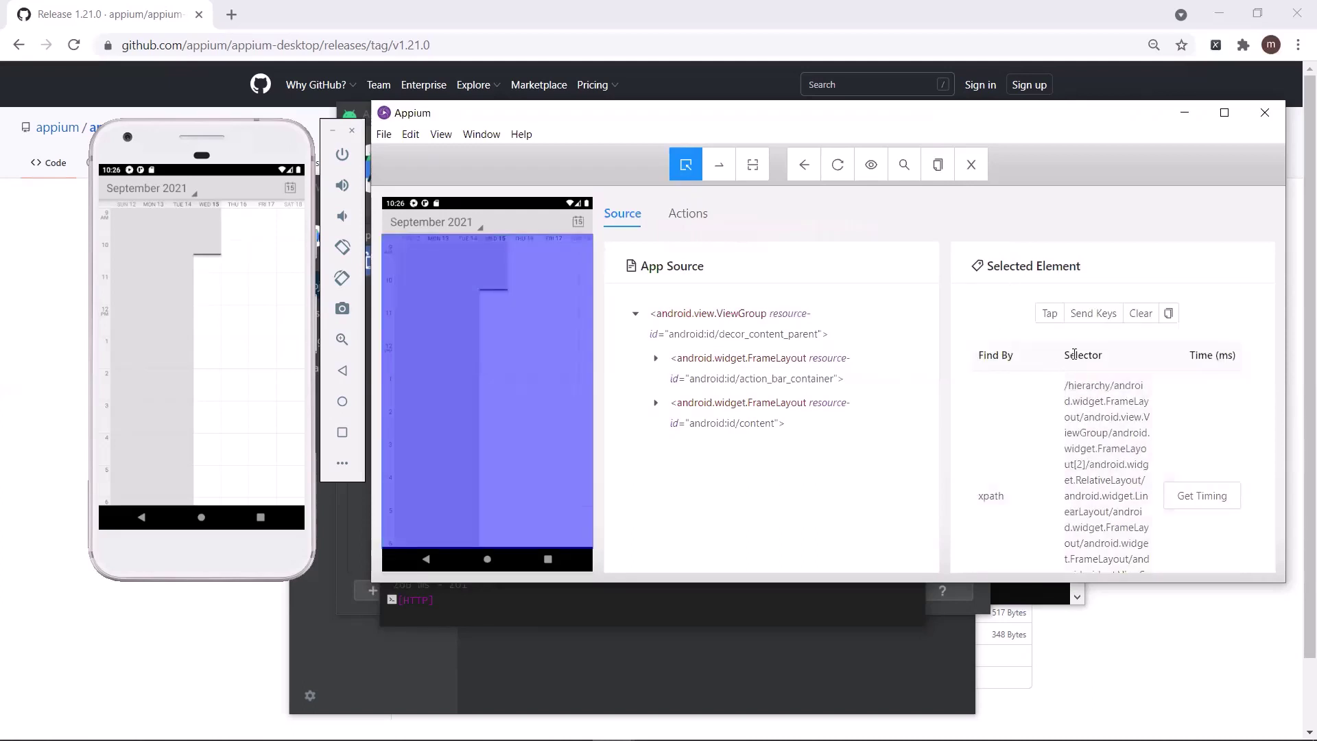
{"action": "scroll", "coordinate": [1074, 353], "scroll_direction": "down", "scroll_amount": 10}
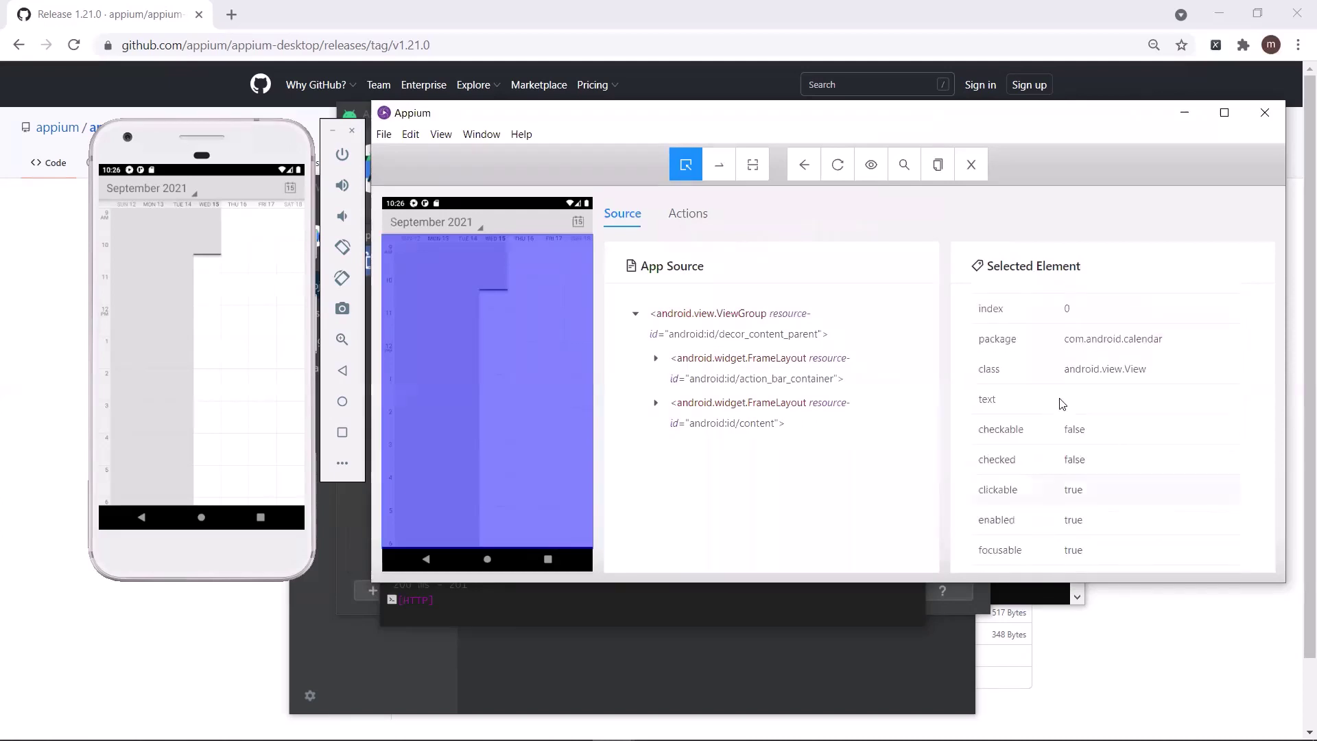
{"action": "scroll", "coordinate": [1070, 343], "scroll_direction": "down", "scroll_amount": 4}
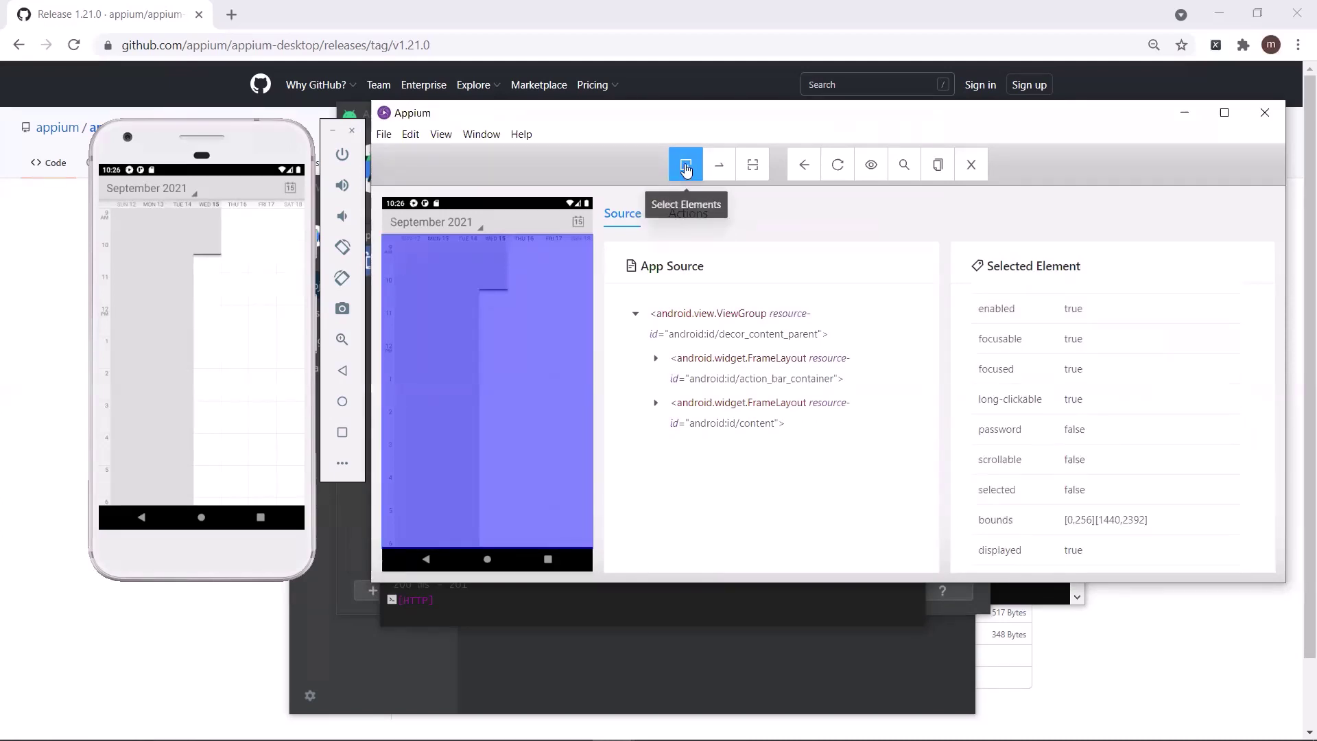
Inspect the Today button's accessibility id, and the id and XPath of the month title in the Calendar header
{"action": "left_click", "coordinate": [578, 225]}
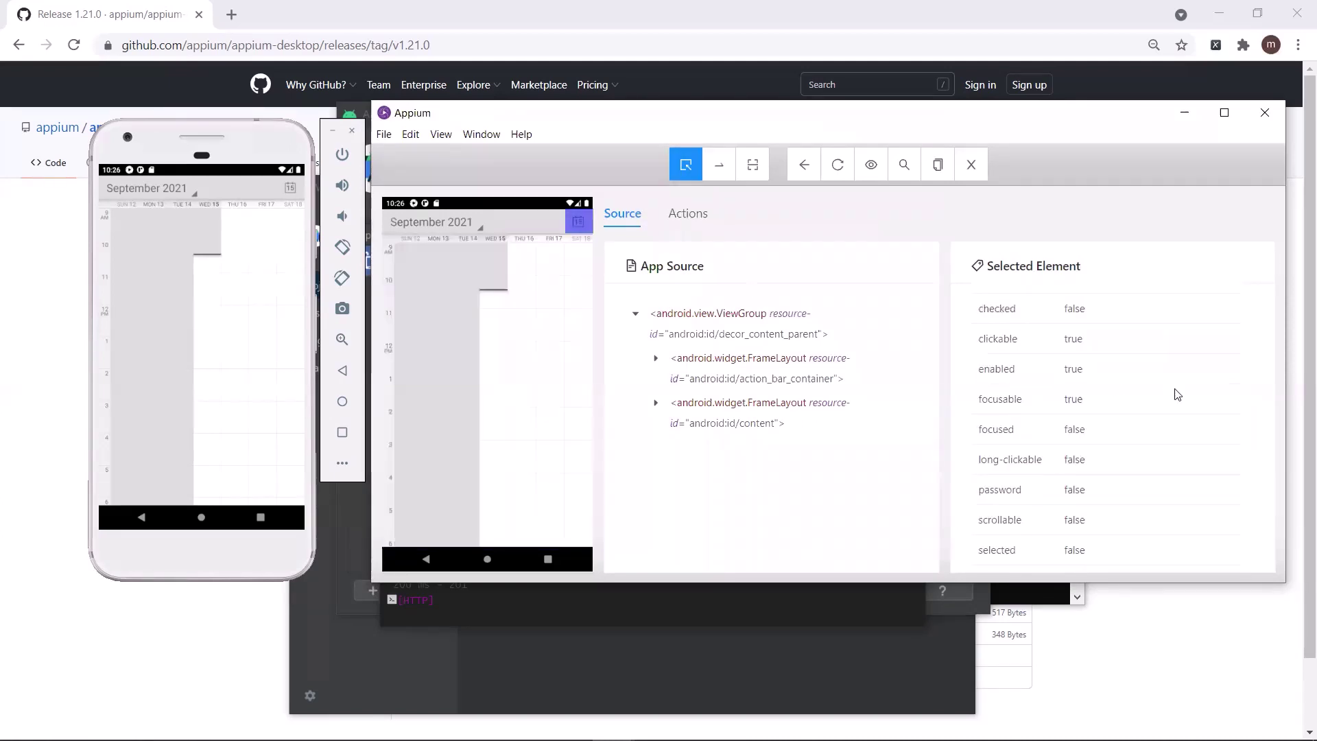
{"action": "double_click", "coordinate": [1074, 390]}
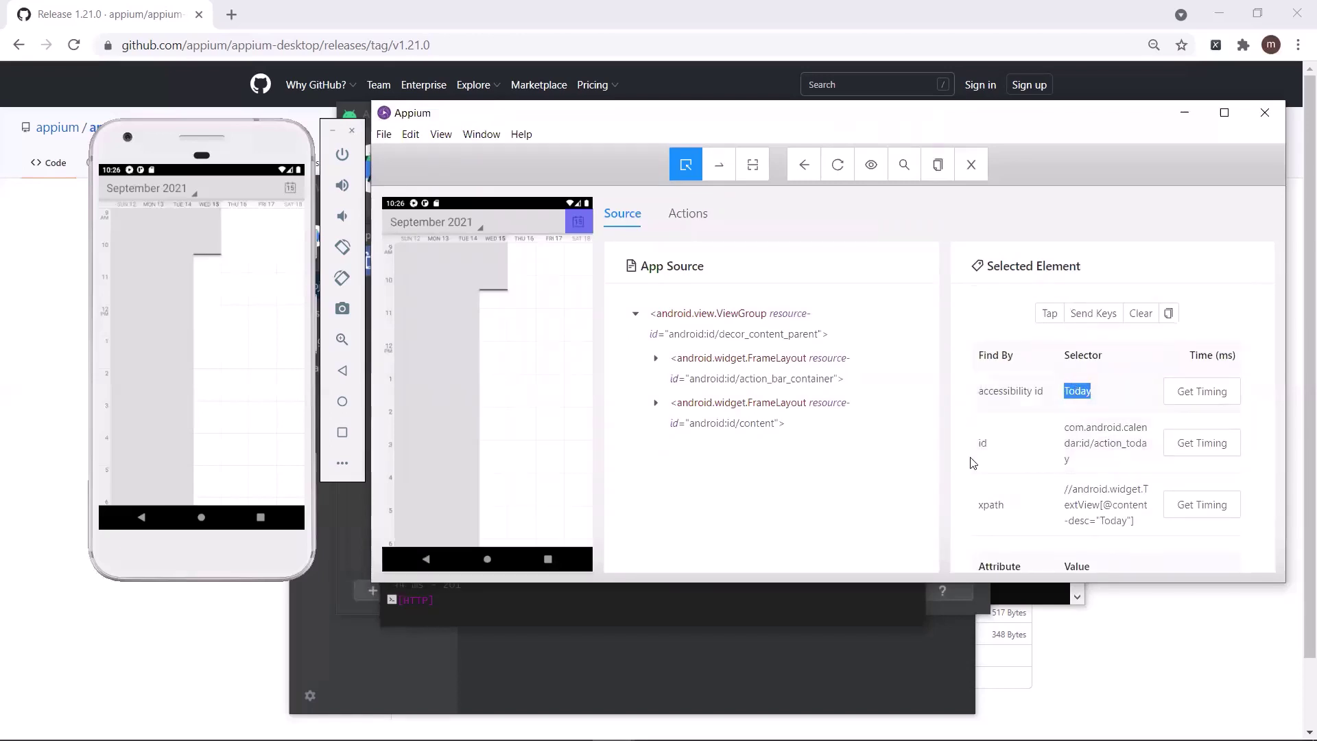
{"action": "left_click", "coordinate": [441, 225]}
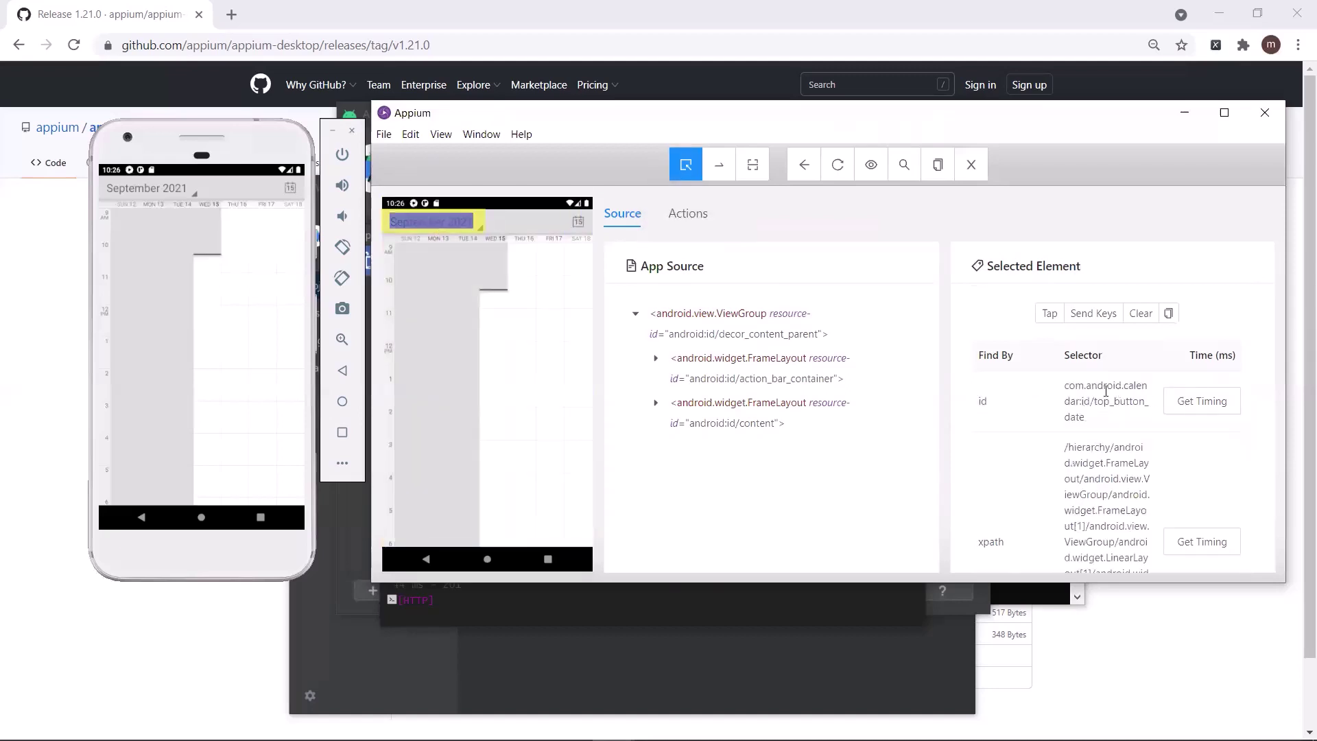
{"action": "left_click_drag", "start_coordinate": [1063, 384], "coordinate": [1112, 420]}
{"action": "left_click", "coordinate": [1099, 422]}
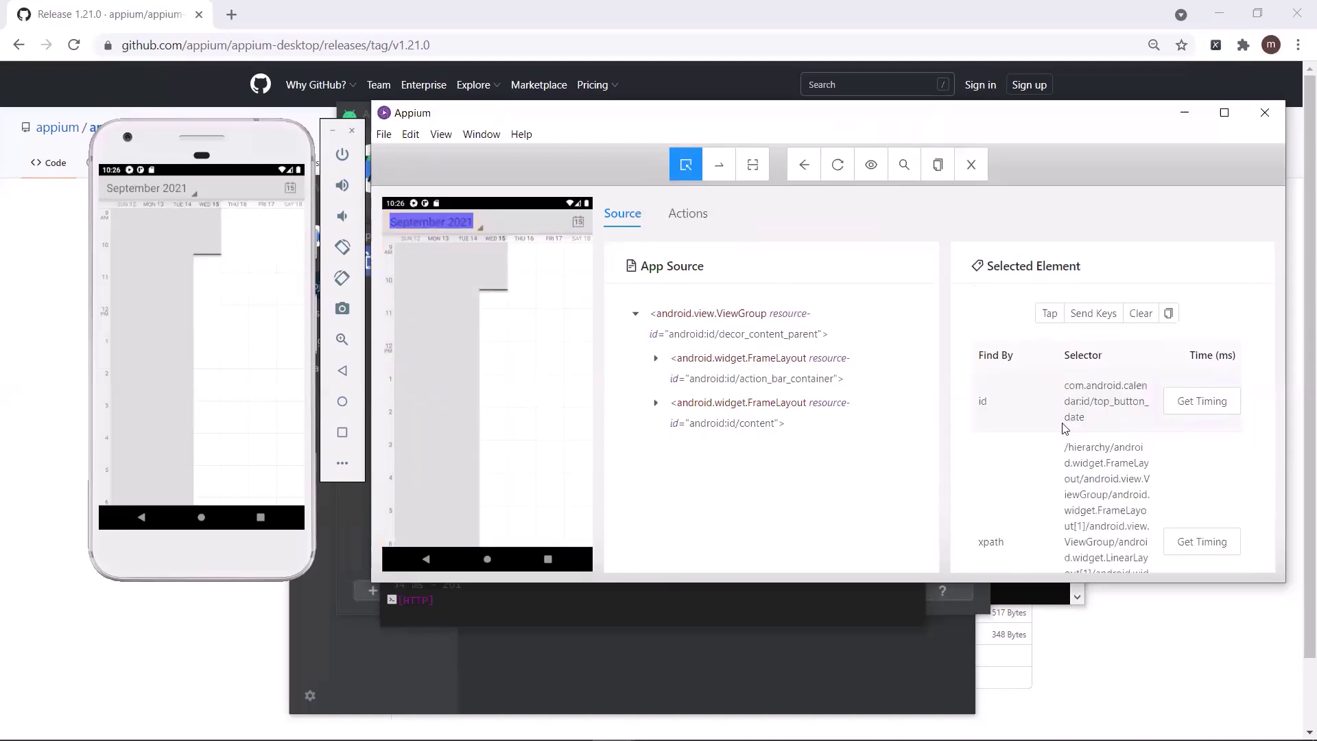
{"action": "scroll", "coordinate": [1100, 446], "scroll_direction": "down", "scroll_amount": 3}
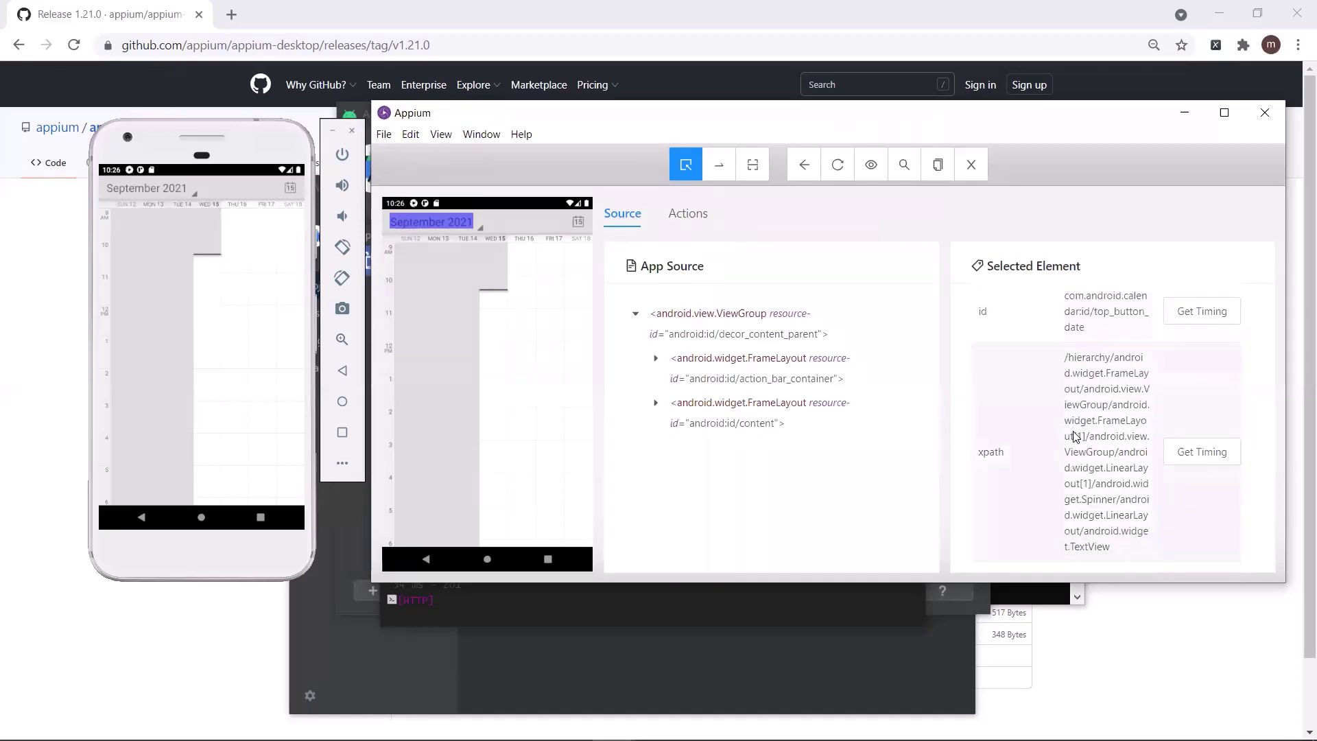
{"action": "scroll", "coordinate": [1101, 503], "scroll_direction": "up", "scroll_amount": 1}
{"action": "scroll", "coordinate": [1101, 503], "scroll_direction": "up", "scroll_amount": 2}
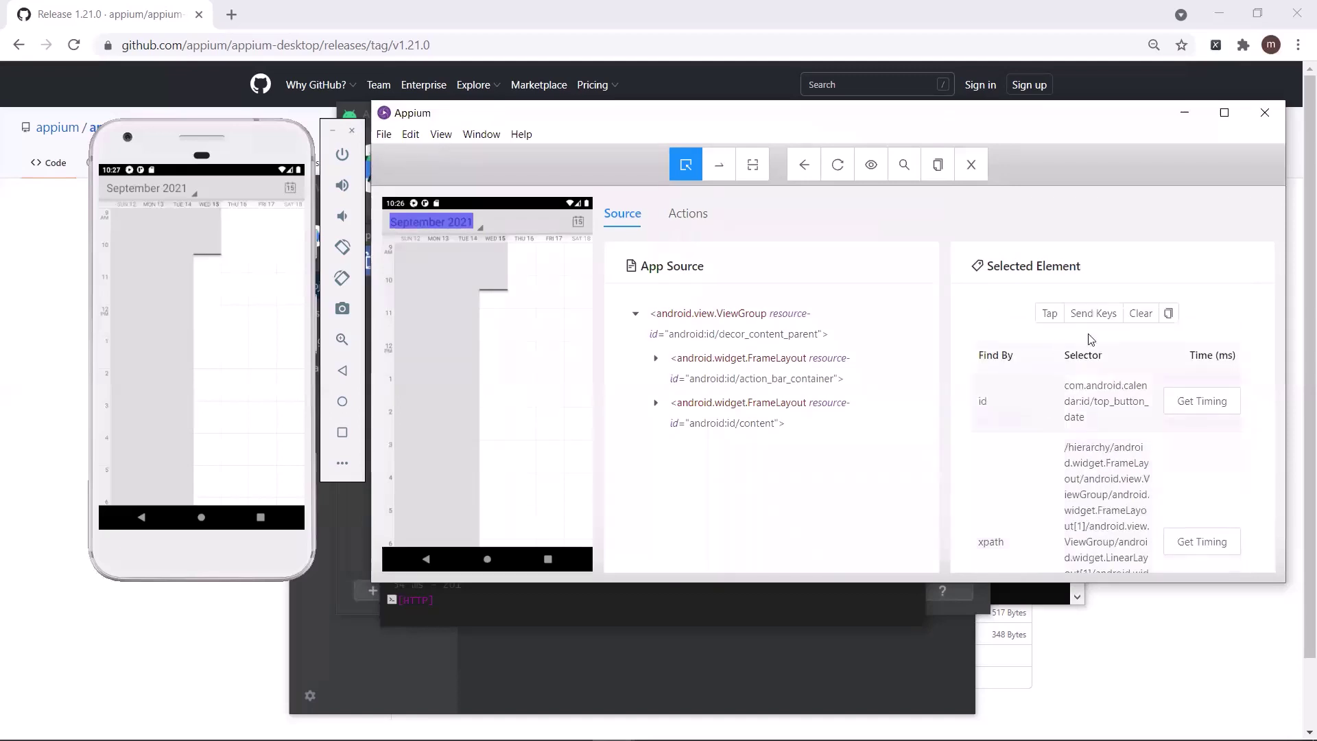